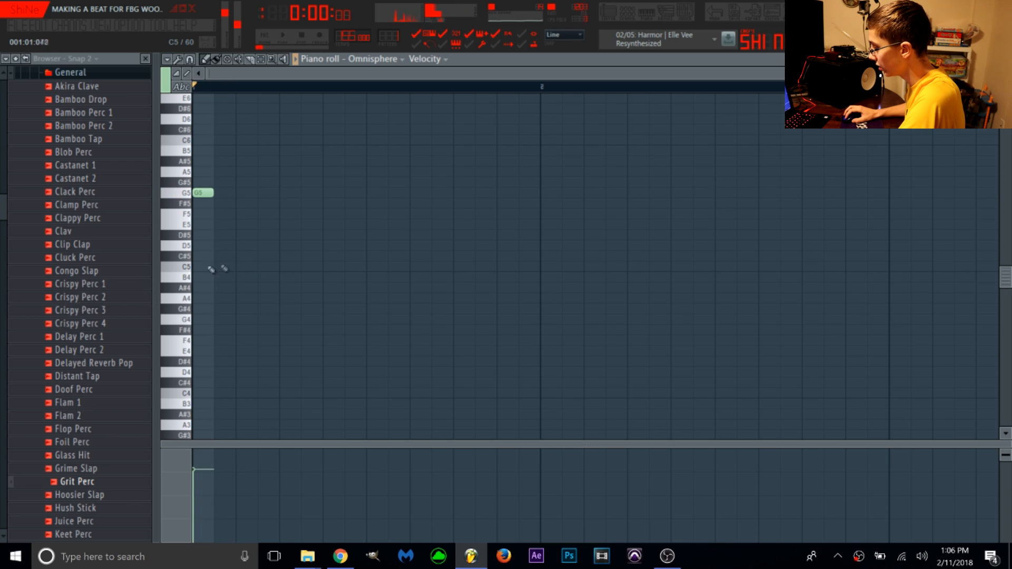
# Add a rising run of C5, D5, D#5 and G5 notes after the opening G5 and play back the Omnisphere melody
pyautogui.rightClick(226, 269)
pyautogui.click(263, 267)
pyautogui.click(289, 245)
pyautogui.press('space')
pyautogui.click(310, 235)
pyautogui.click(327, 192)
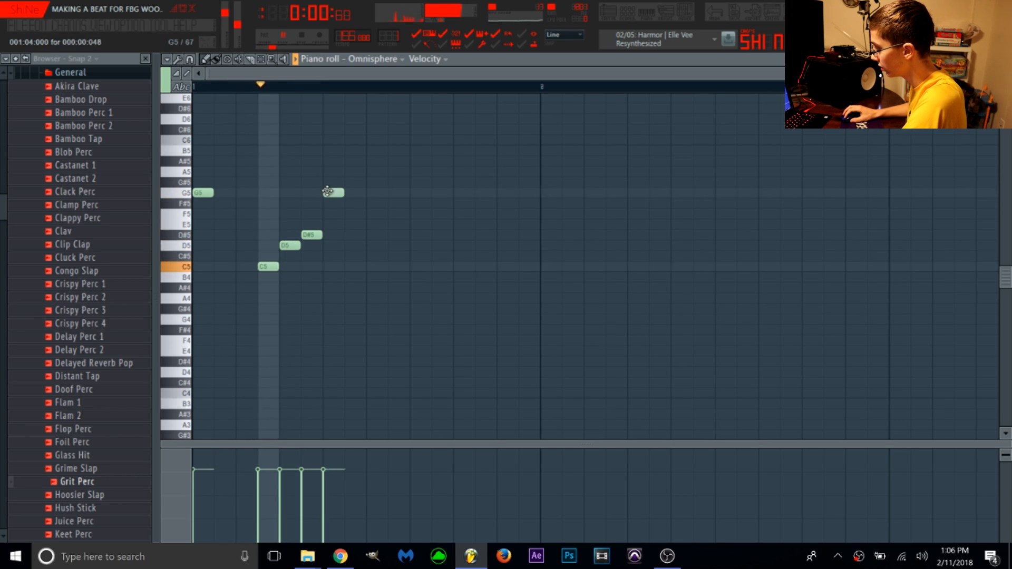
pyautogui.rightClick(333, 193)
pyautogui.press('space')
pyautogui.press('space')
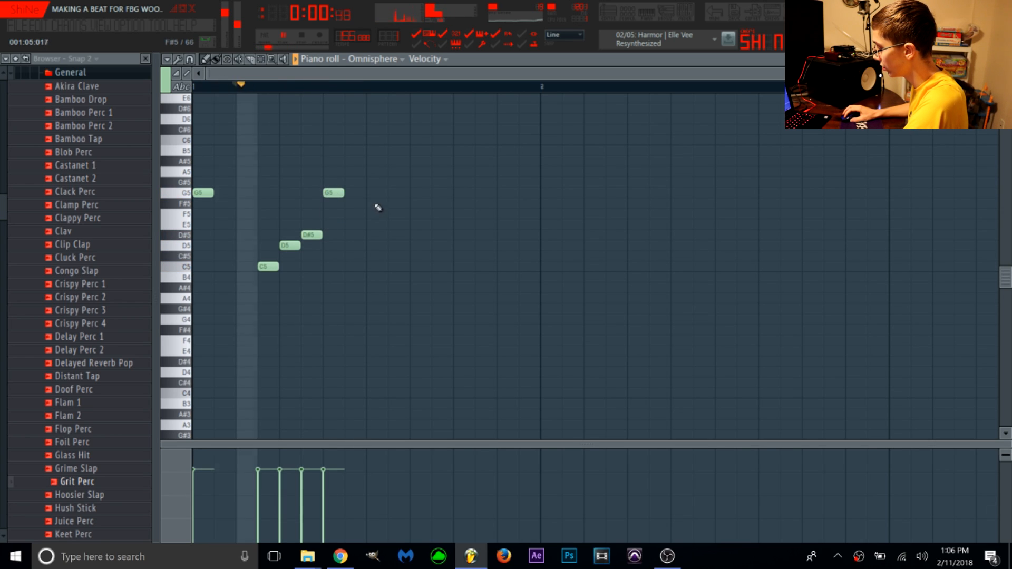
# Add a G5 note on bar 1's third beat, and try F5 as the first run's closing note before restoring it to G5
pyautogui.click(376, 192)
pyautogui.press('space')
pyautogui.rightClick(335, 193)
pyautogui.moveTo(327, 224); pyautogui.dragTo(326, 213)
pyautogui.press('space')
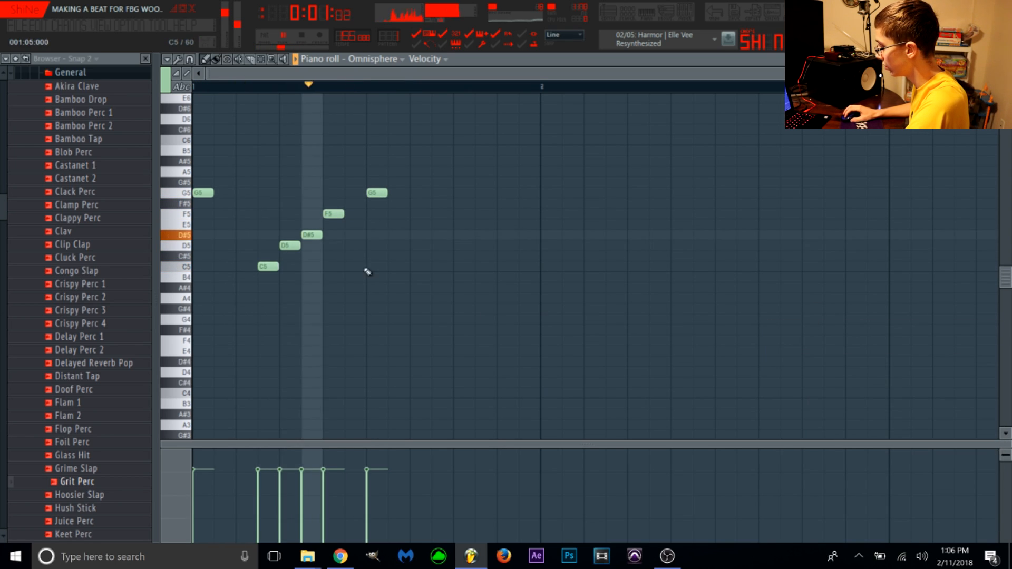
pyautogui.moveTo(334, 200); pyautogui.dragTo(334, 180)
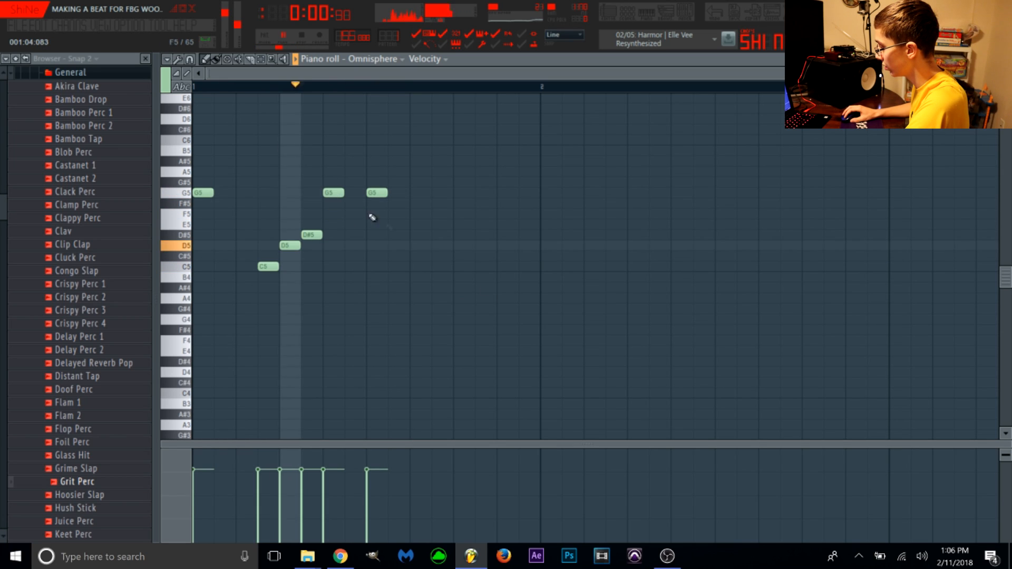
# Repeat the C5, D5, D#5 run in bar 1's second half with a closing G5, and duplicate the phrase across bar 2
pyautogui.moveTo(406, 290)
pyautogui.mouseDown()
pyautogui.moveTo(257, 229)
pyautogui.moveTo(464, 245)
pyautogui.mouseUp()
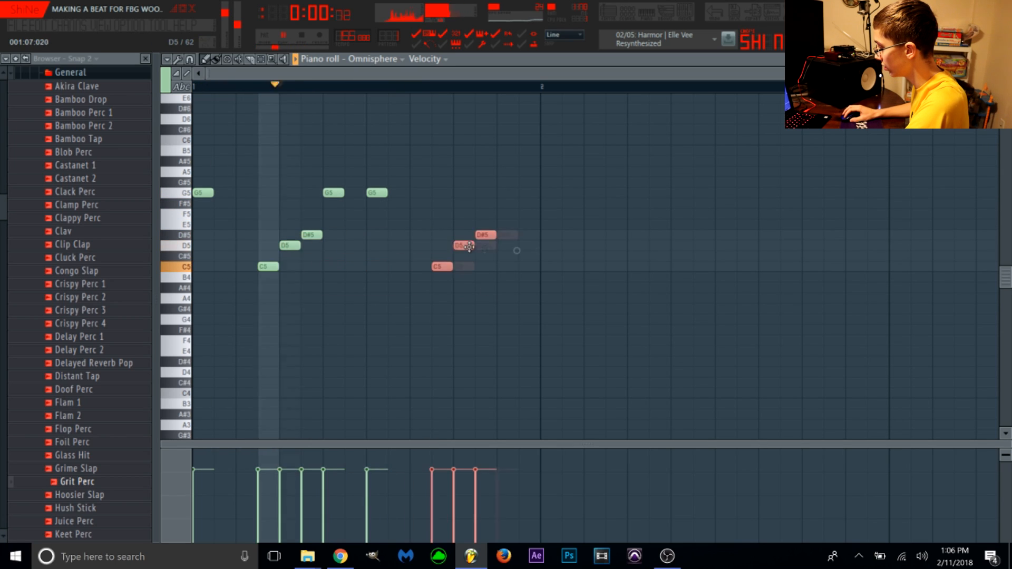
pyautogui.click(501, 193)
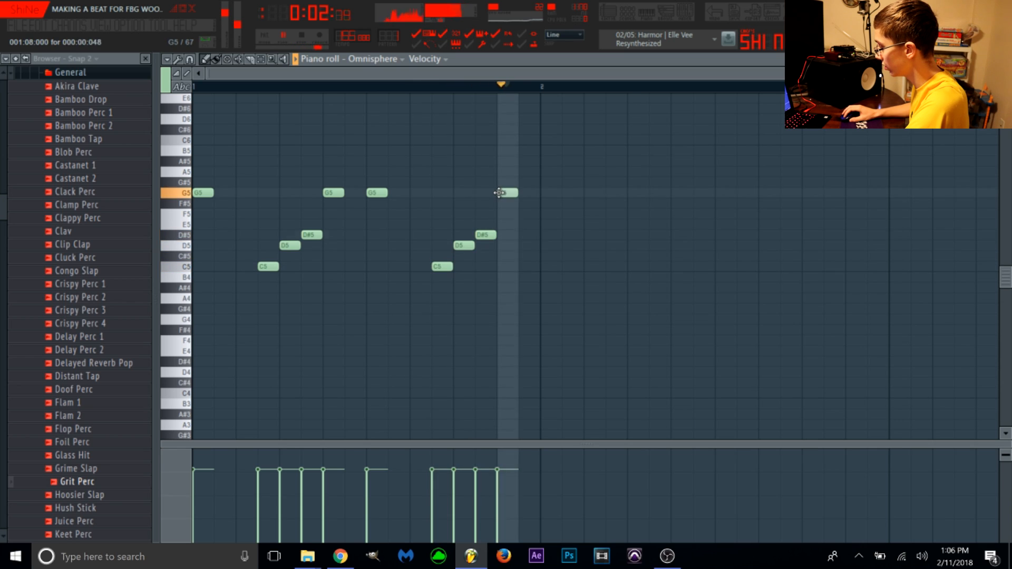
pyautogui.moveTo(595, 311)
pyautogui.mouseDown()
pyautogui.moveTo(391, 167)
pyautogui.moveTo(375, 168)
pyautogui.moveTo(573, 192)
pyautogui.moveTo(560, 193)
pyautogui.moveTo(761, 198)
pyautogui.moveTo(734, 190)
pyautogui.mouseUp()
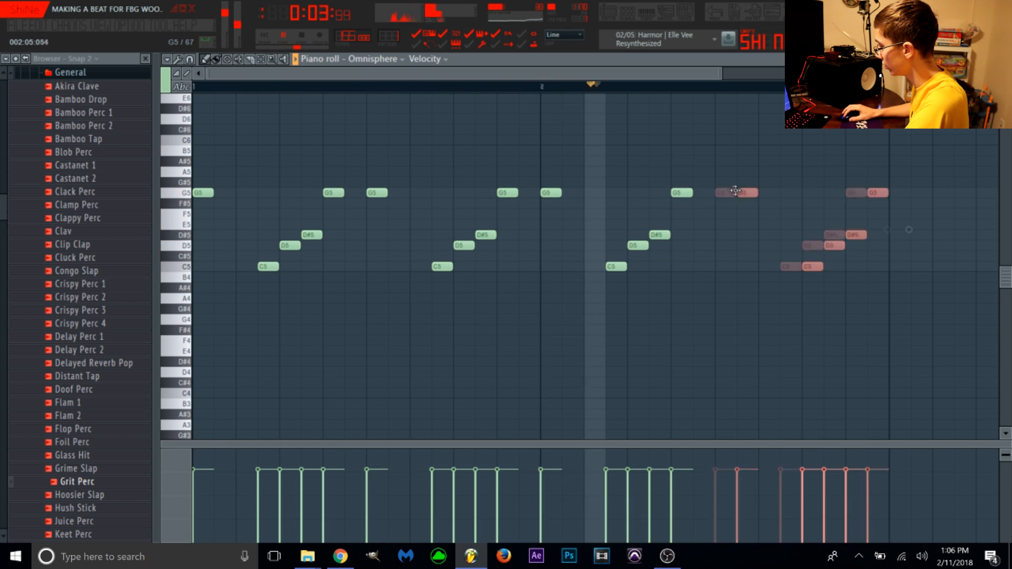
# Replace the G5 on bar 2's third beat with C6, and raise the last note of both bars to G#5
pyautogui.keyDown('ctrl'); pyautogui.click(726, 183); pyautogui.keyUp('ctrl')
pyautogui.press('space')
pyautogui.rightClick(726, 192)
pyautogui.press('space')
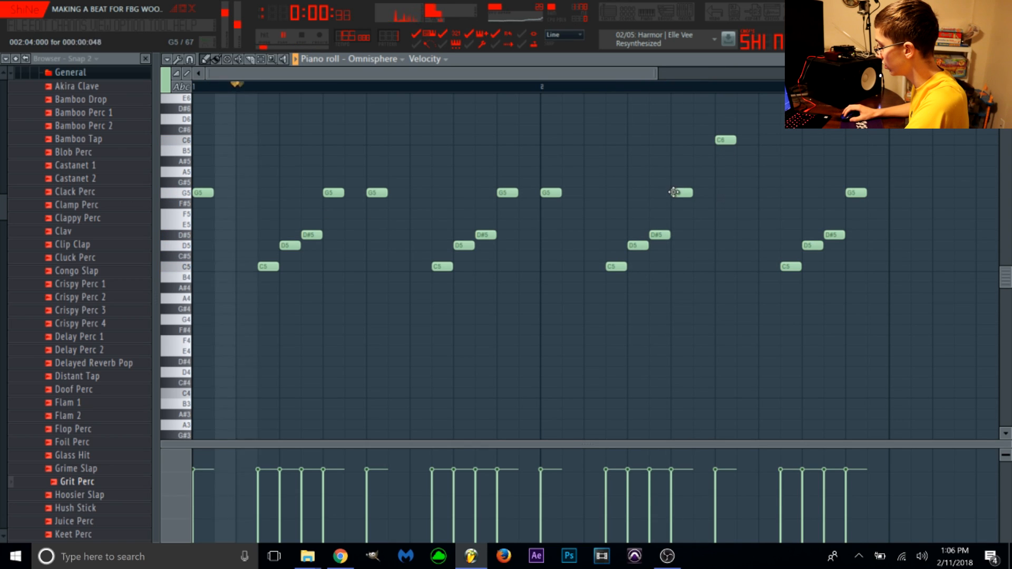
pyautogui.moveTo(506, 191); pyautogui.dragTo(506, 180)
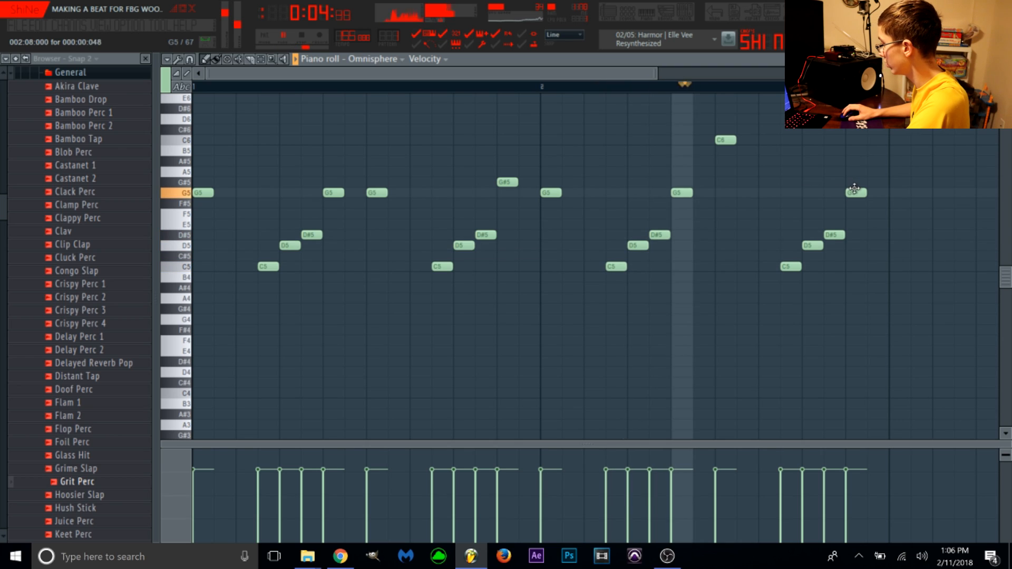
pyautogui.moveTo(853, 192); pyautogui.dragTo(854, 182)
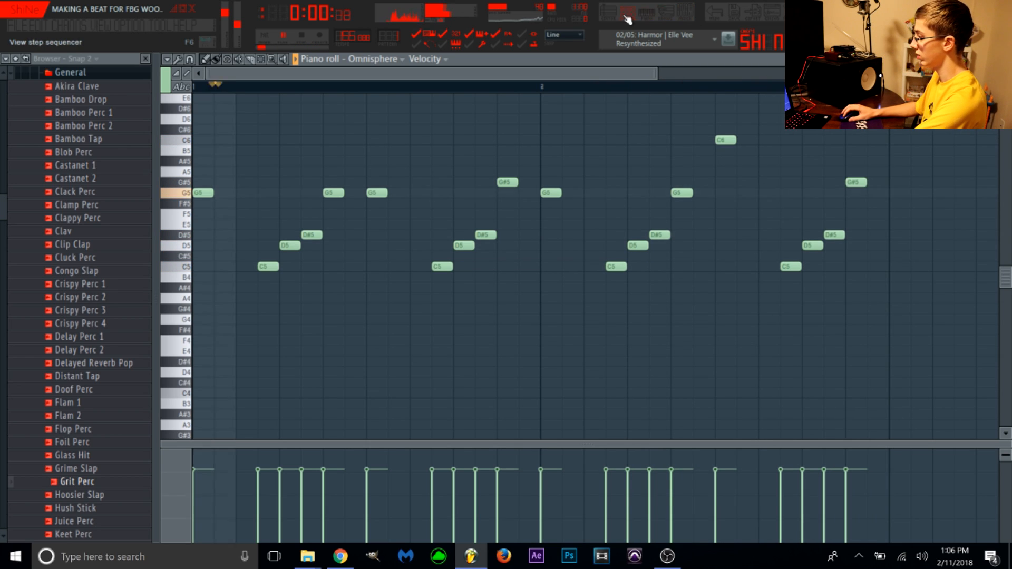
# Insert Fruity Reeverb 2 in the first effect slot of the Omnisphere mixer track and set its mix level to about 61%
pyautogui.click(691, 10)
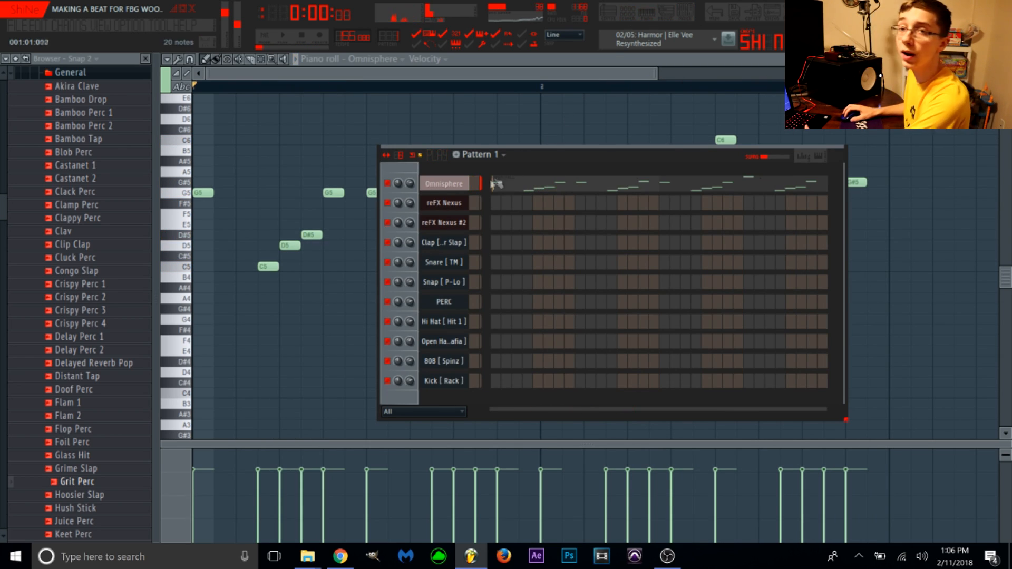
pyautogui.click(690, 12)
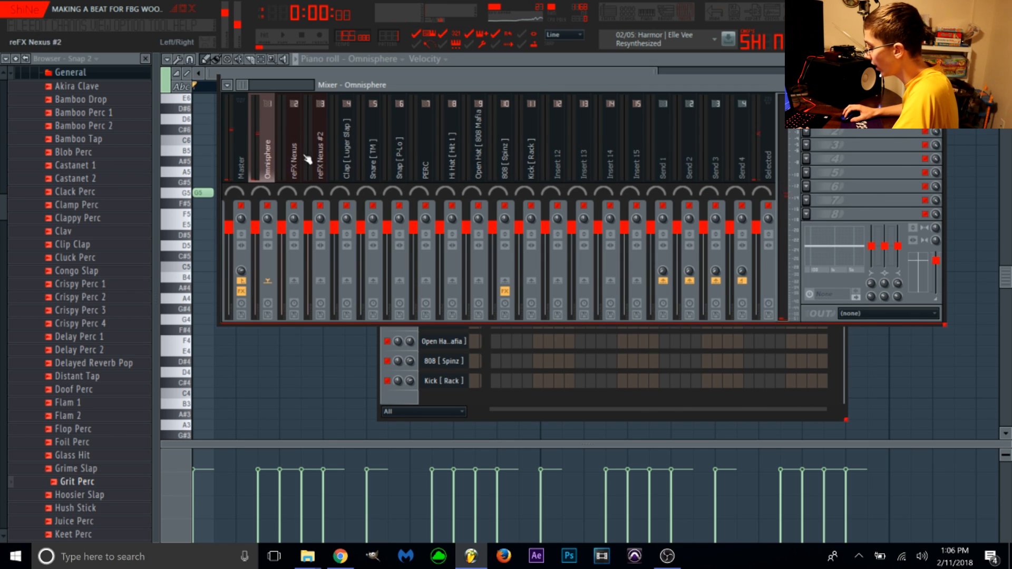
pyautogui.click(838, 118)
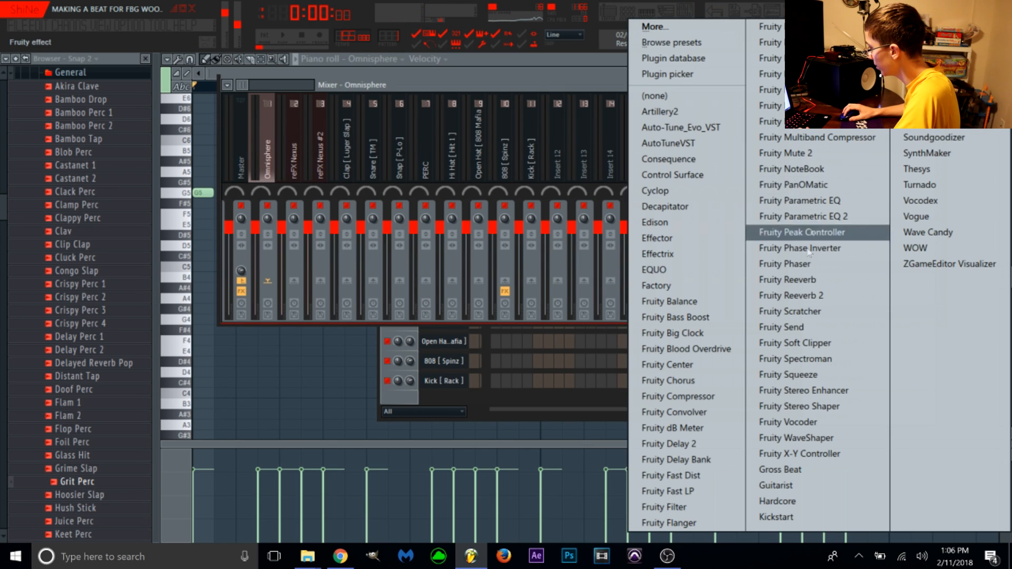
pyautogui.click(802, 294)
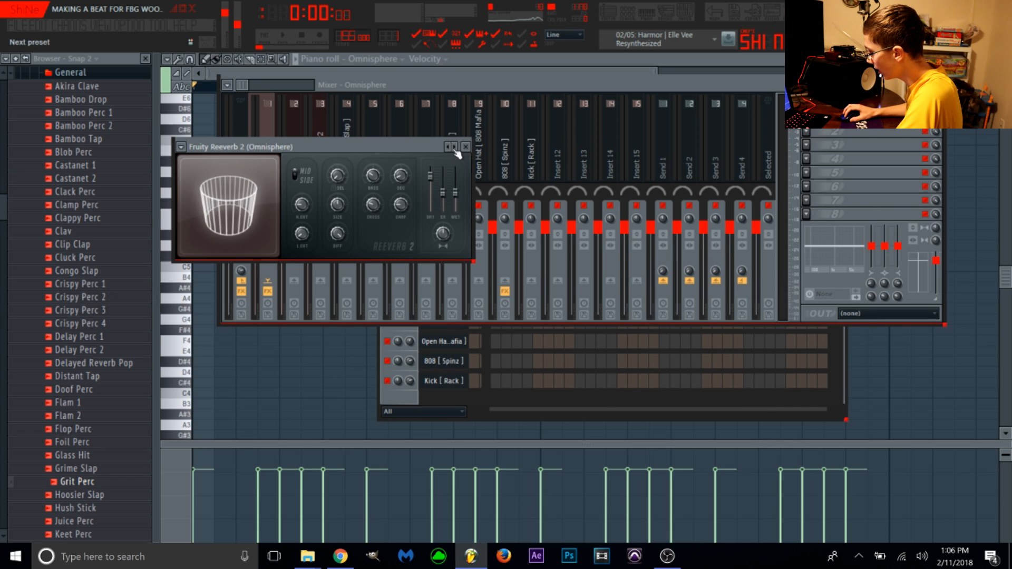
pyautogui.moveTo(935, 118); pyautogui.dragTo(935, 121)
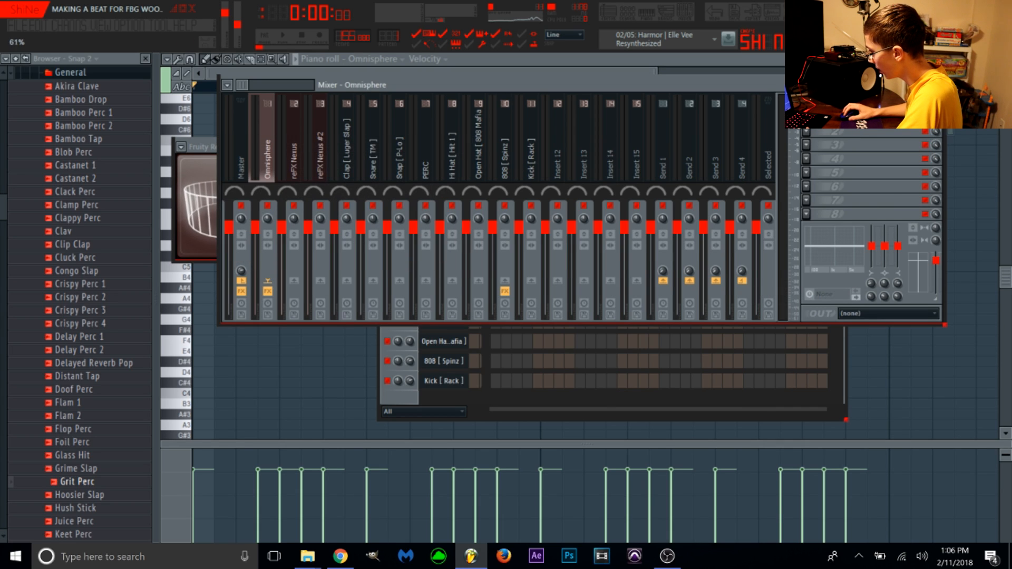
# Add Fruity Parametric EQ 2 to the Omnisphere track, cutting the lows with band 1 and lowering band 7 to about -6.9 dB at 5912 Hz
pyautogui.click(838, 131)
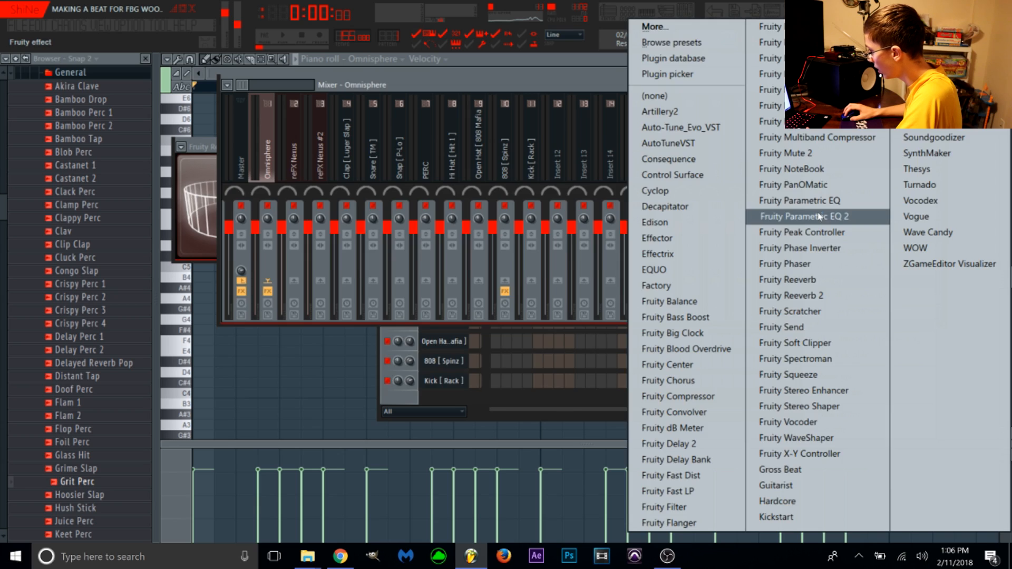
pyautogui.click(779, 210)
pyautogui.press('space')
pyautogui.moveTo(441, 282); pyautogui.dragTo(440, 301)
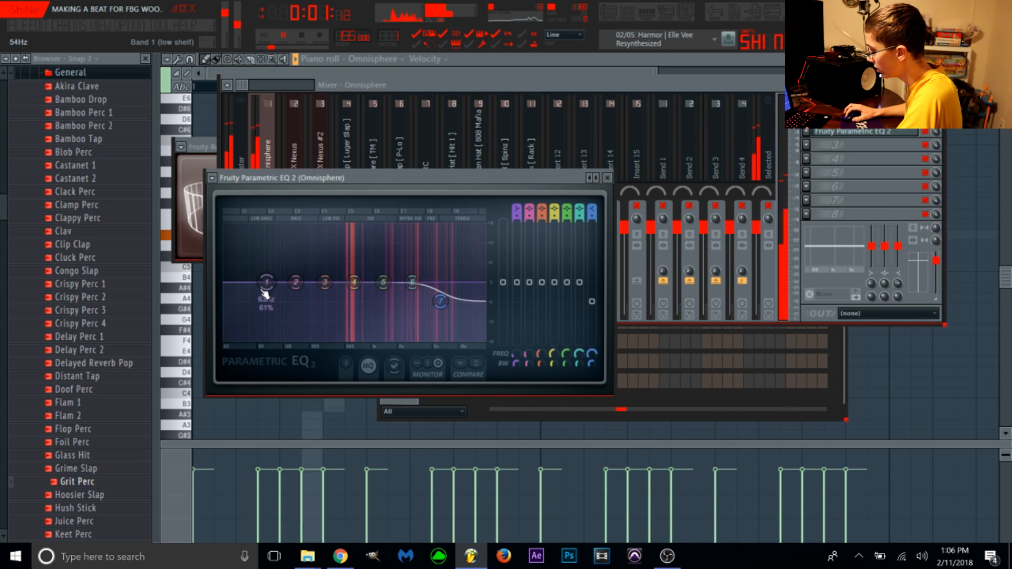
pyautogui.moveTo(266, 282); pyautogui.dragTo(321, 337)
pyautogui.moveTo(440, 301); pyautogui.dragTo(441, 308)
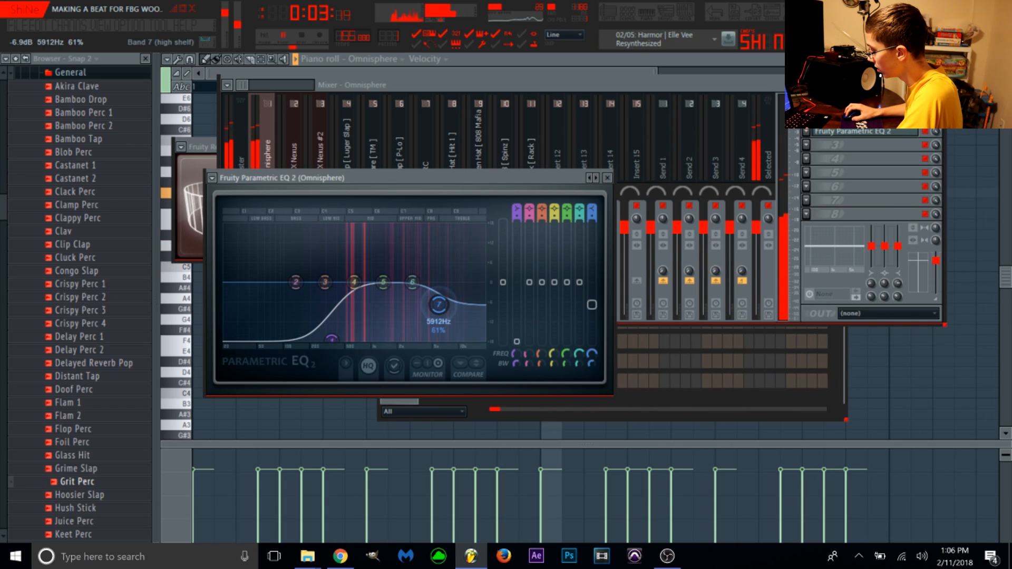
pyautogui.press('space')
# Add Fruity Filter to the Omnisphere track's third effect slot and listen to the melody through it
pyautogui.click(805, 157)
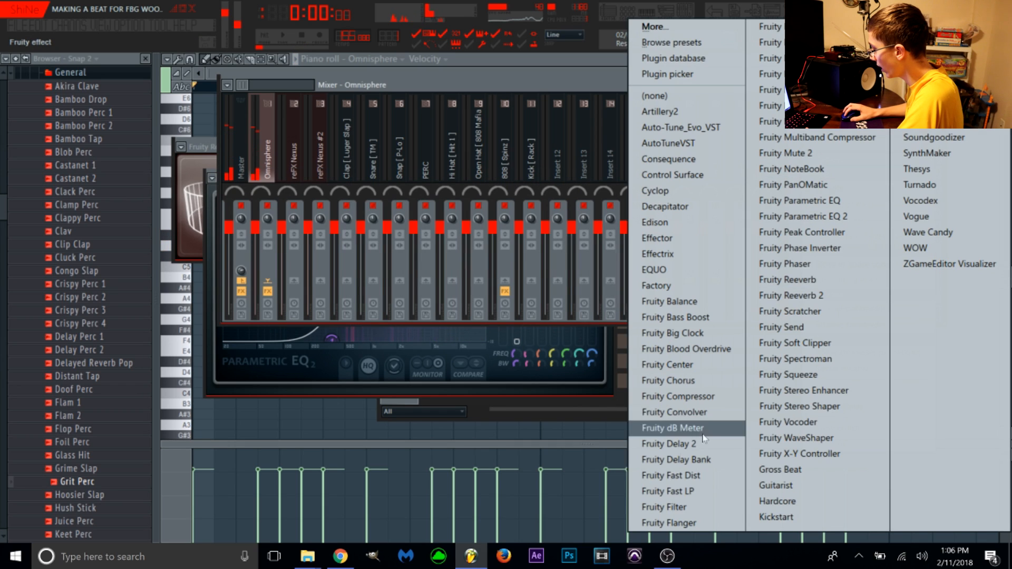
pyautogui.click(665, 507)
pyautogui.press('space')
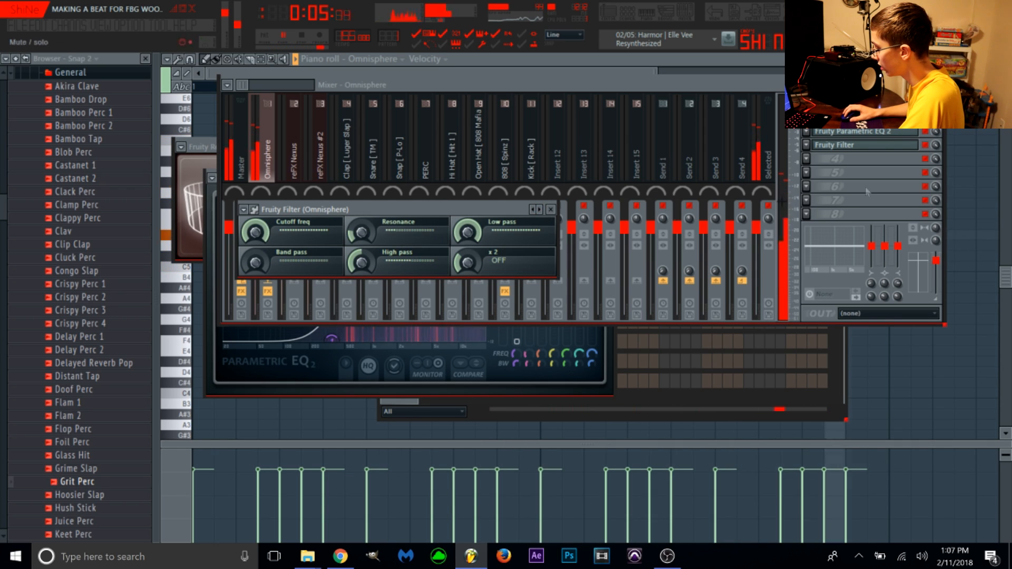
pyautogui.click(905, 146)
pyautogui.click(908, 148)
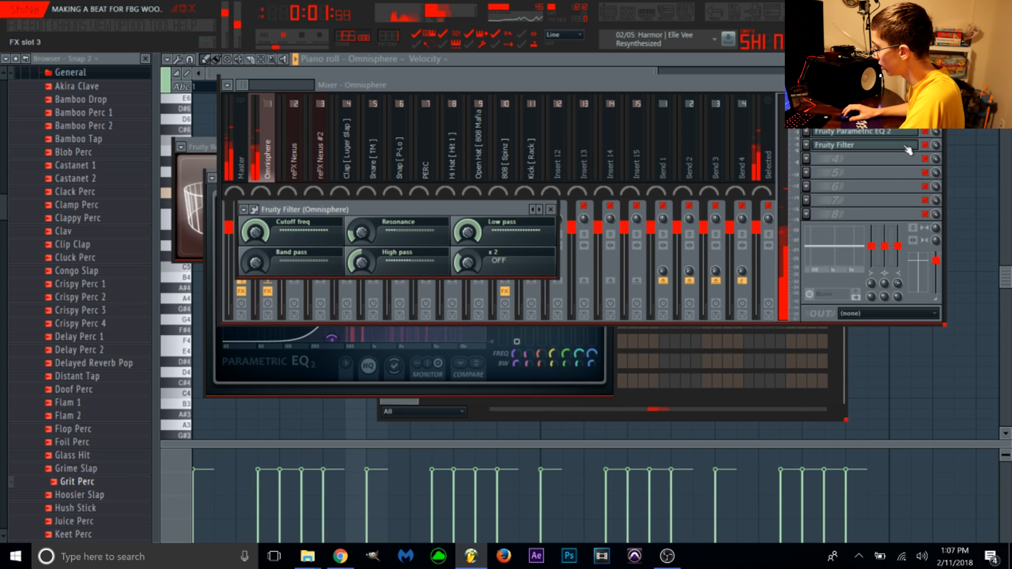
pyautogui.click(543, 209)
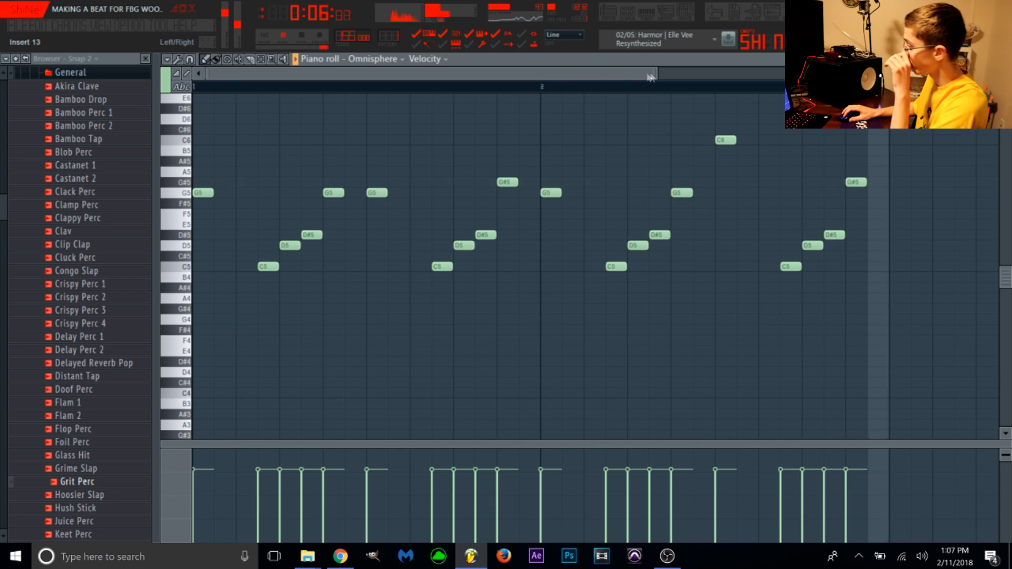
# Write half-bar reFX Nexus notes: G5 on both halves of bar 1 and the start of bar 2, and C6 on bar 2's third beat
pyautogui.scroll(-5, 579, 264)
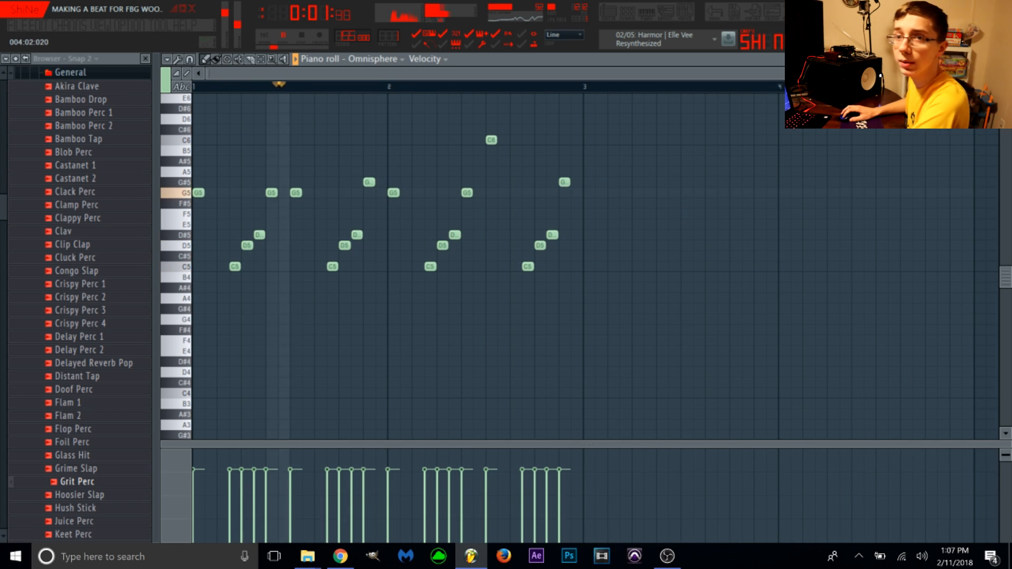
pyautogui.click(403, 59)
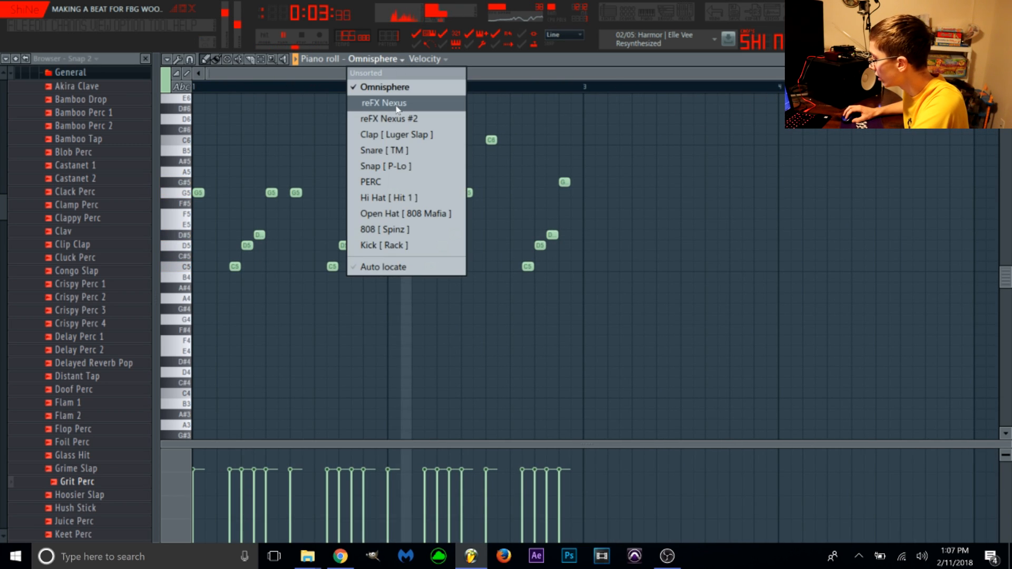
pyautogui.click(398, 93)
pyautogui.click(370, 60)
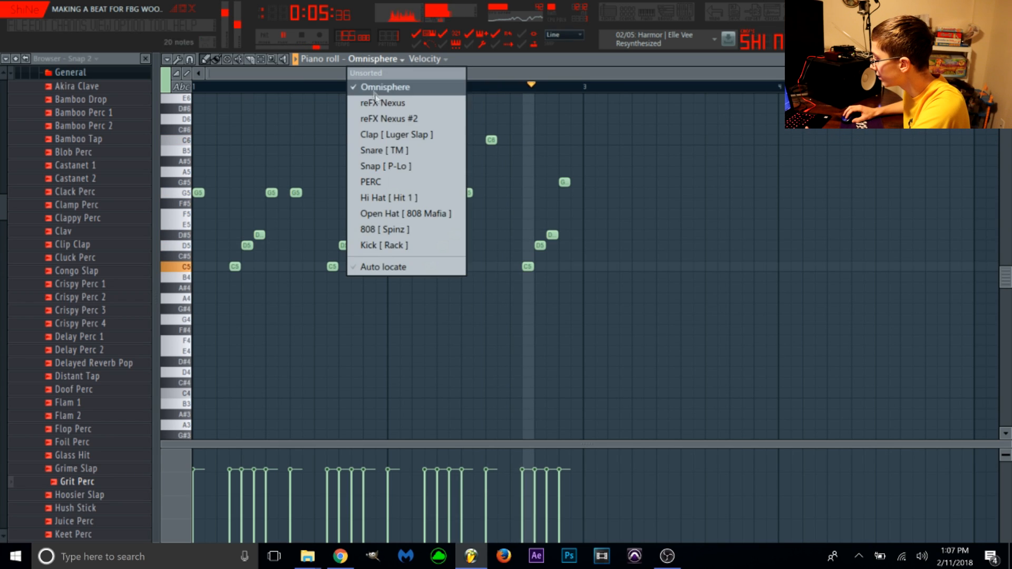
pyautogui.click(382, 103)
pyautogui.press('space')
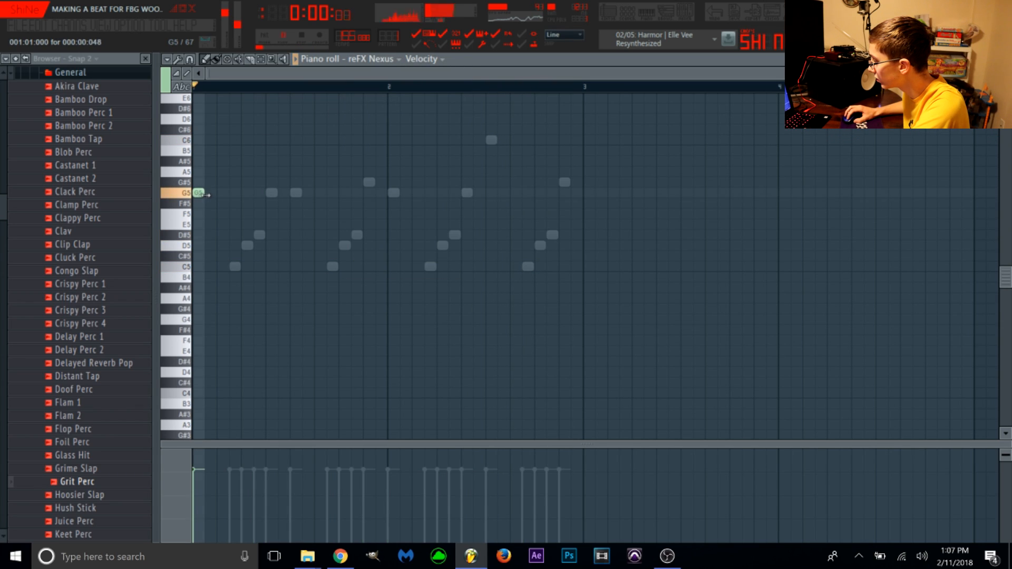
pyautogui.press('space')
pyautogui.moveTo(201, 192); pyautogui.dragTo(289, 193)
pyautogui.click(388, 193)
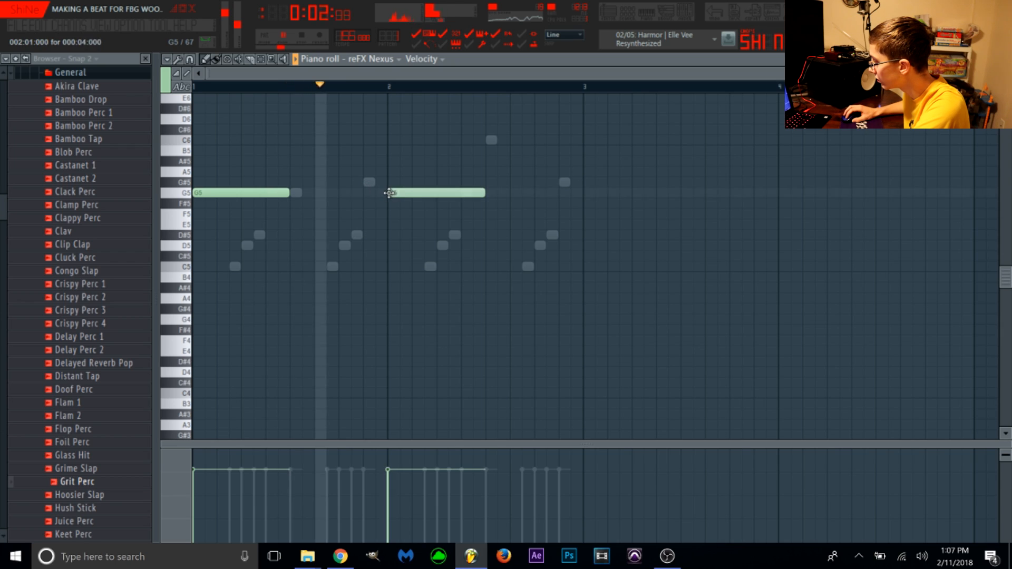
pyautogui.click(486, 140)
pyautogui.click(306, 193)
pyautogui.moveTo(293, 196); pyautogui.dragTo(287, 196)
# Lower the reFX Nexus channel volume to about 51% and insert Effectrix with the Backward Vocals preset on its mixer track
pyautogui.click(627, 13)
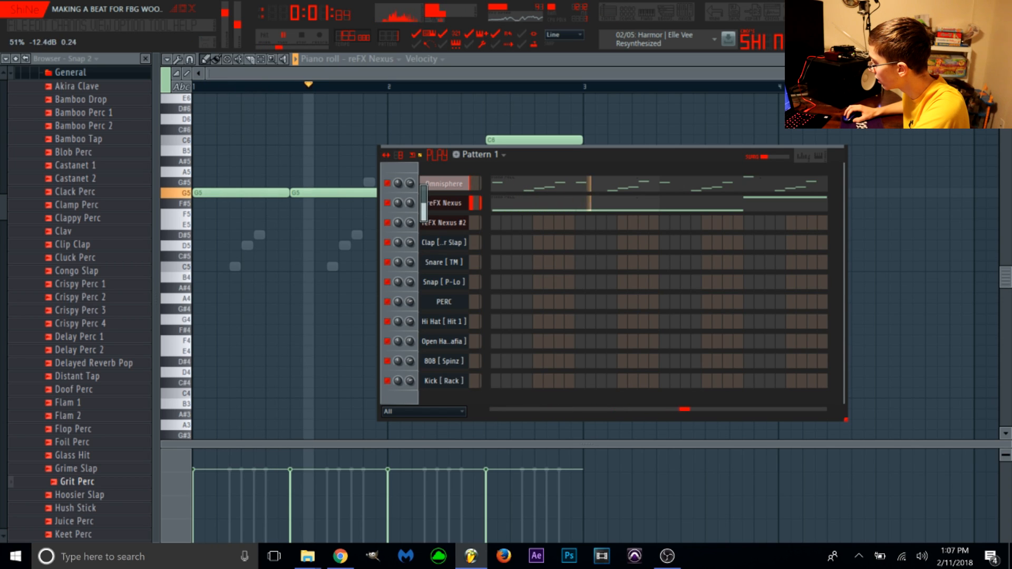
pyautogui.press('F9')
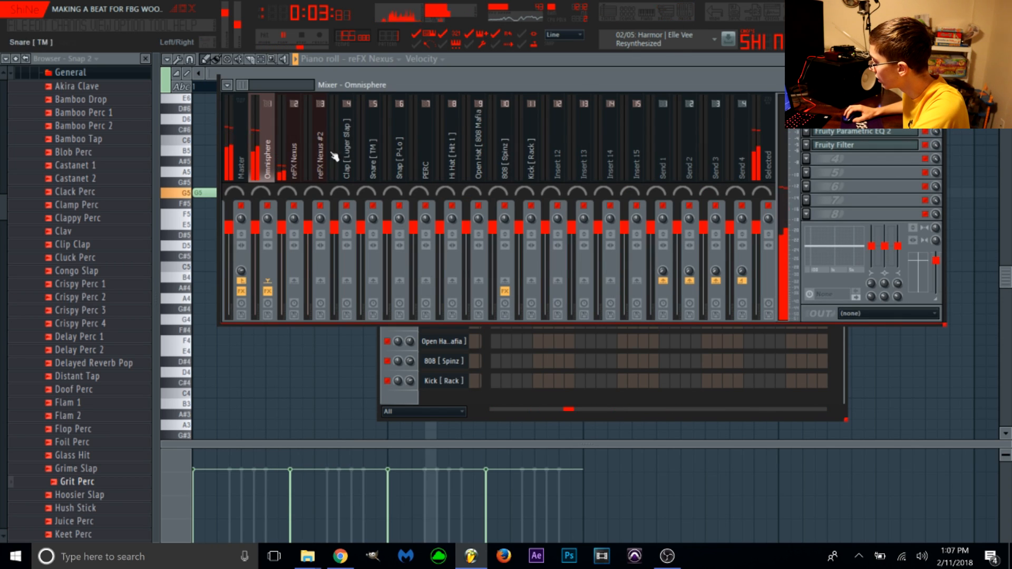
pyautogui.click(295, 156)
pyautogui.click(806, 117)
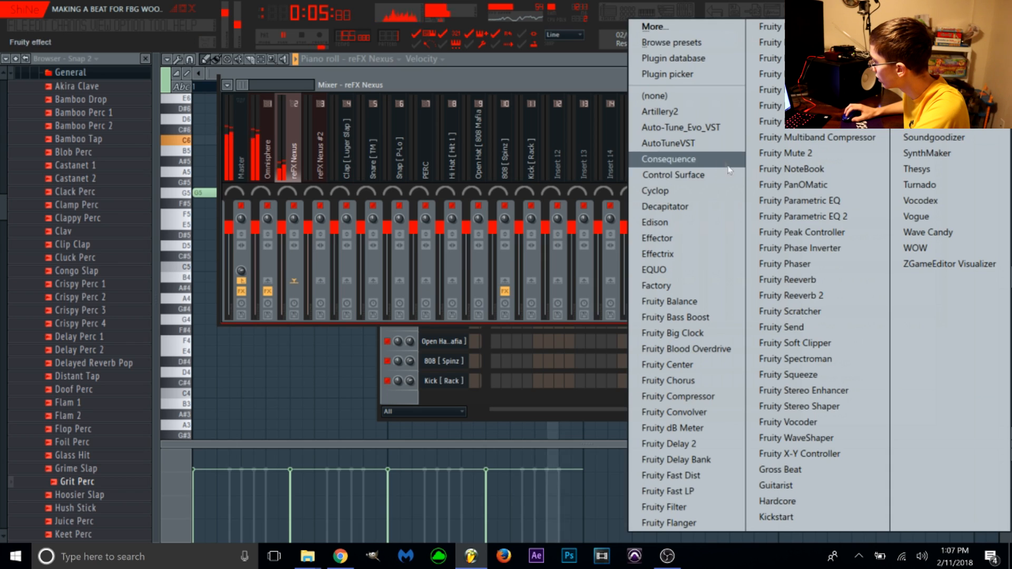
pyautogui.click(680, 254)
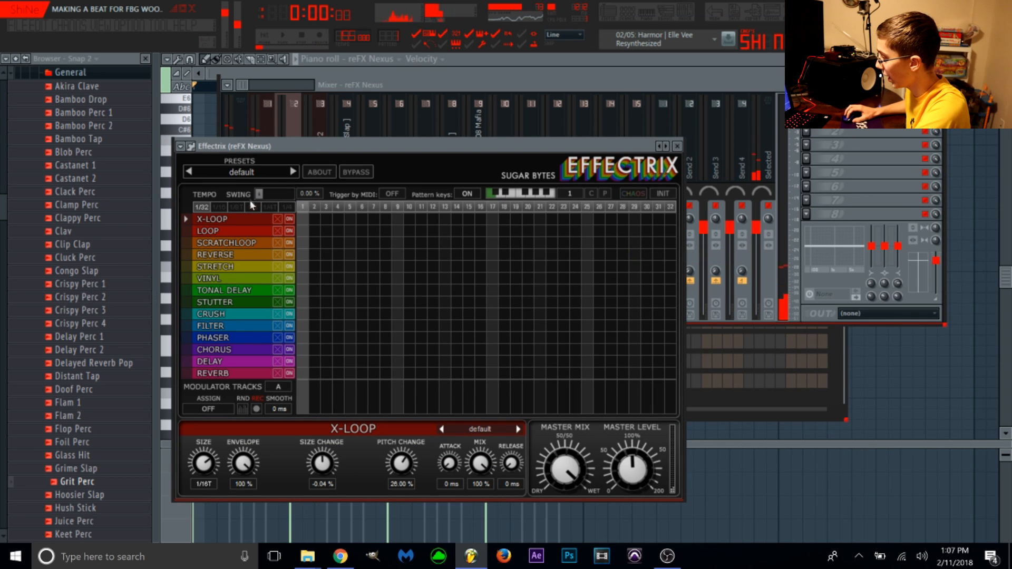
pyautogui.click(248, 175)
pyautogui.moveTo(266, 267)
pyautogui.click(331, 280)
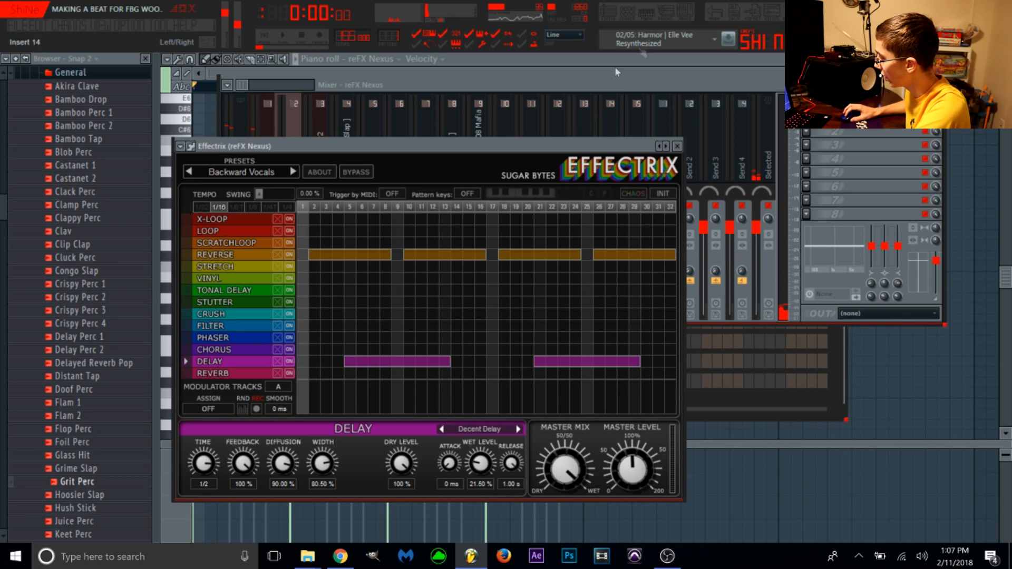
# Bring the mixer to the front with the Omnisphere track selected
pyautogui.click(696, 12)
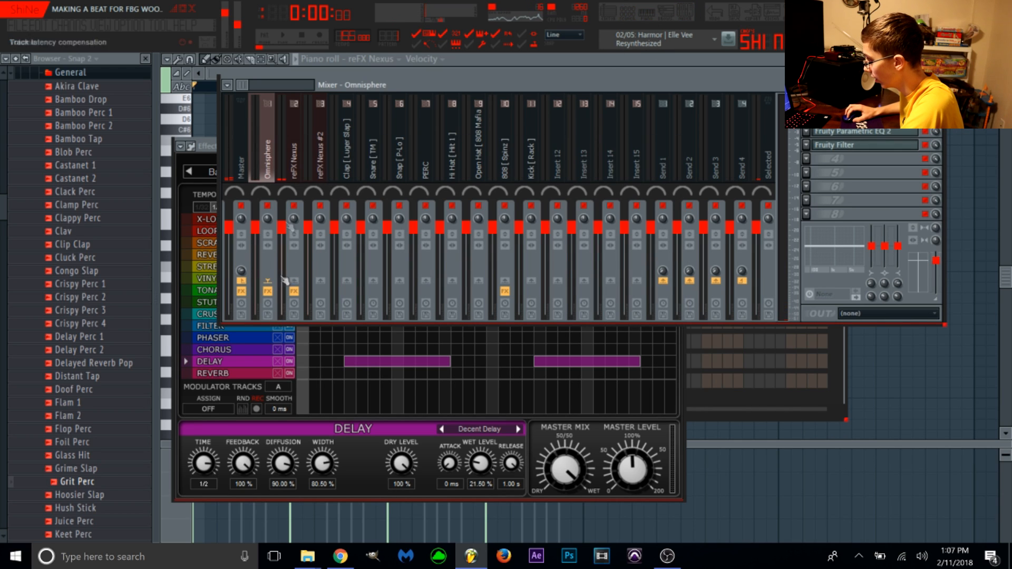
pyautogui.hotkey('ctrl', 'r')
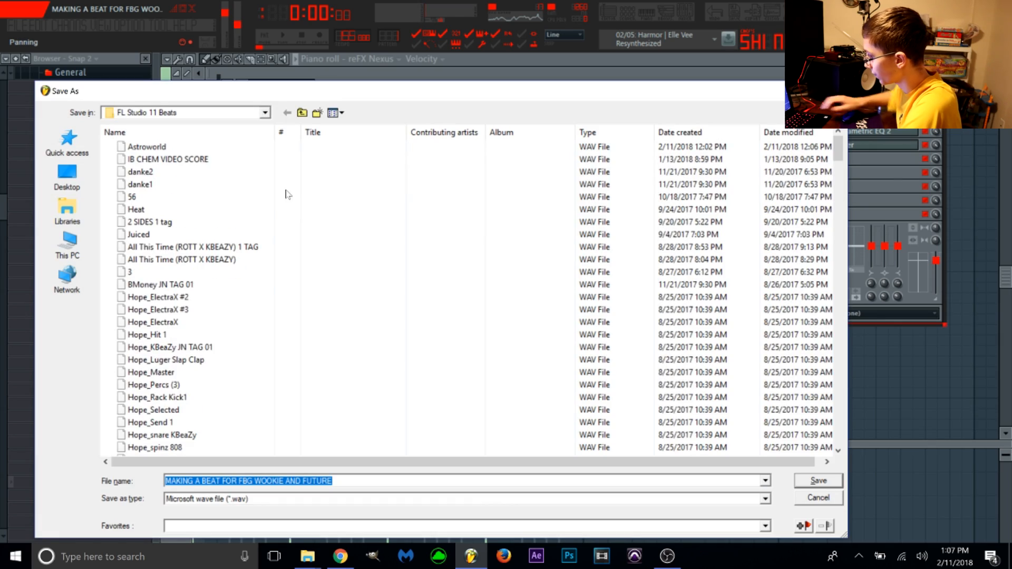
pyautogui.press('Escape')
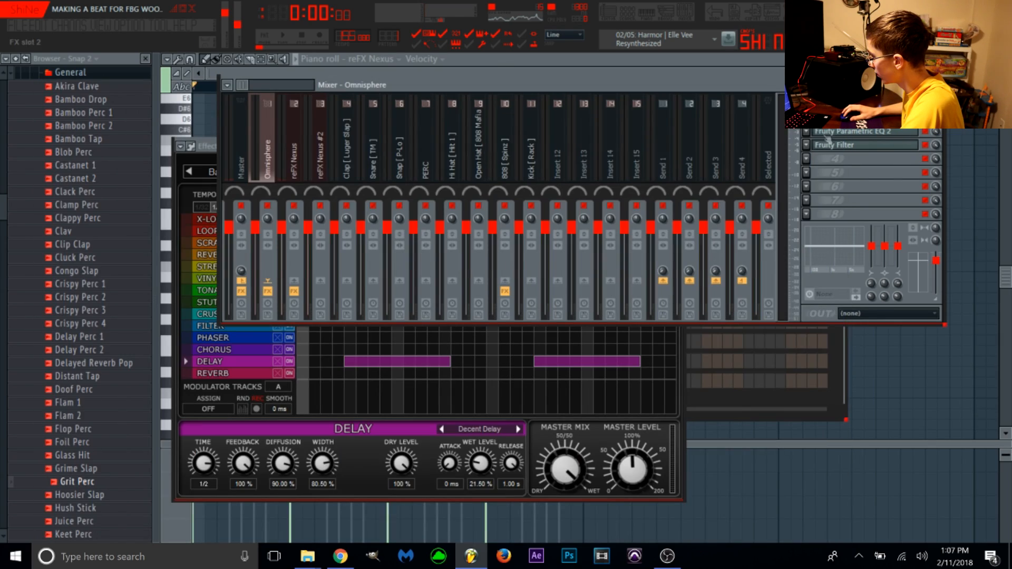
# Load Edison in the Omnisphere mixer track's fourth effect slot and record the melody with it
pyautogui.click(808, 162)
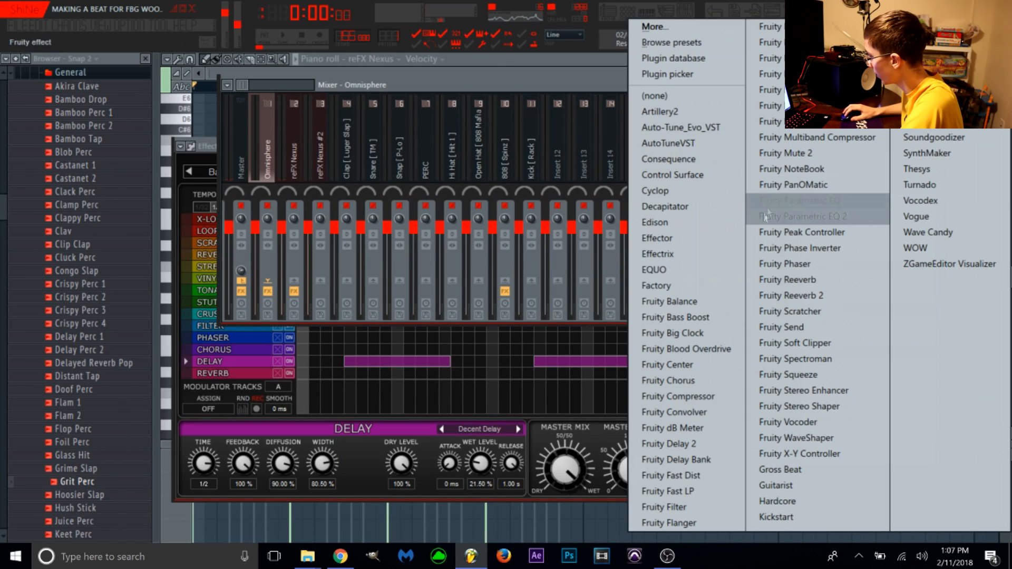
pyautogui.click(658, 222)
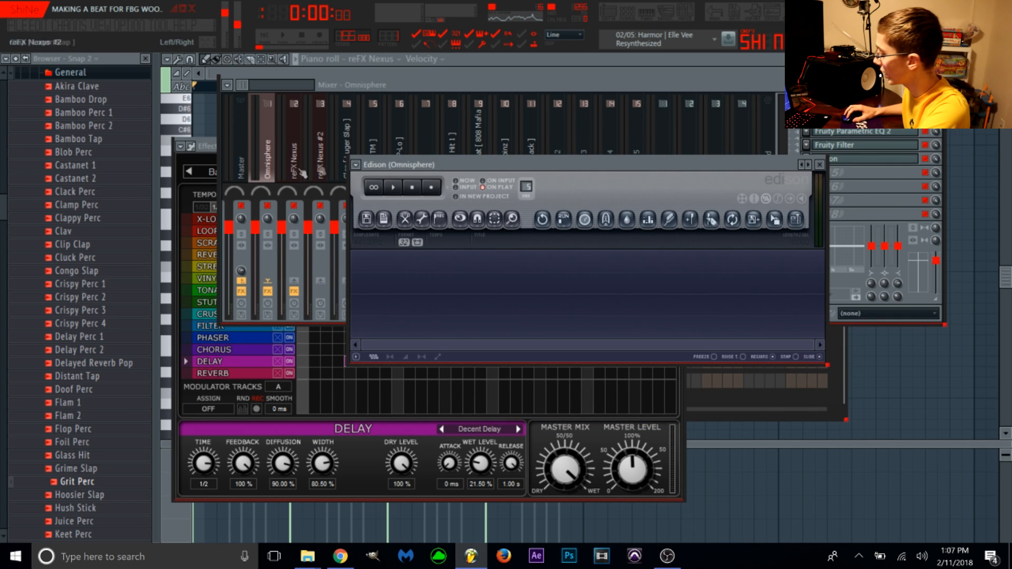
pyautogui.click(625, 18)
pyautogui.rightClick(389, 183)
pyautogui.moveTo(632, 148); pyautogui.dragTo(411, 254)
pyautogui.click(431, 190)
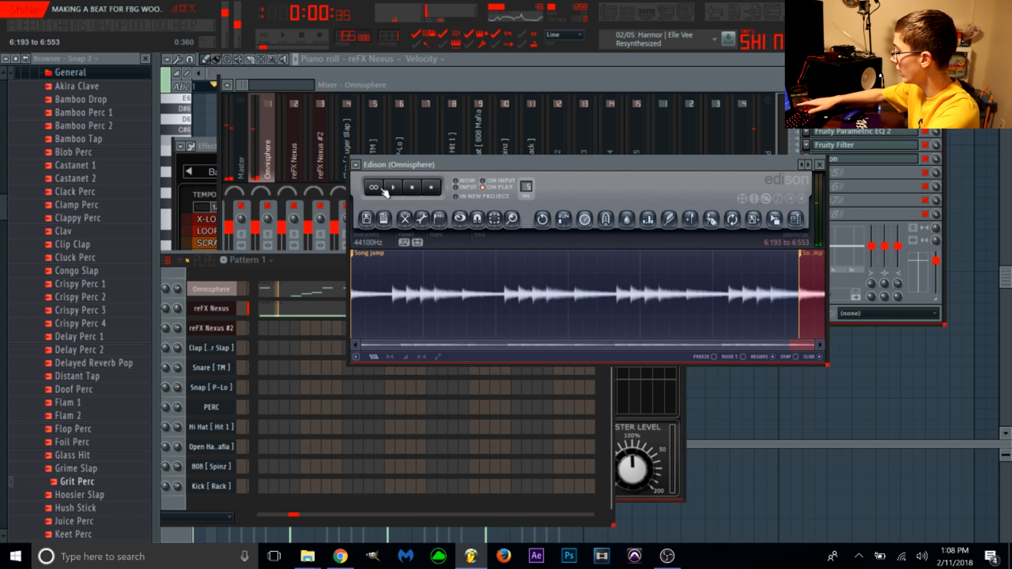
# Delete the excess tail after the second song-jump marker in Edison and send the recording to playlist Track 1 as an audio clip
pyautogui.press('Delete')
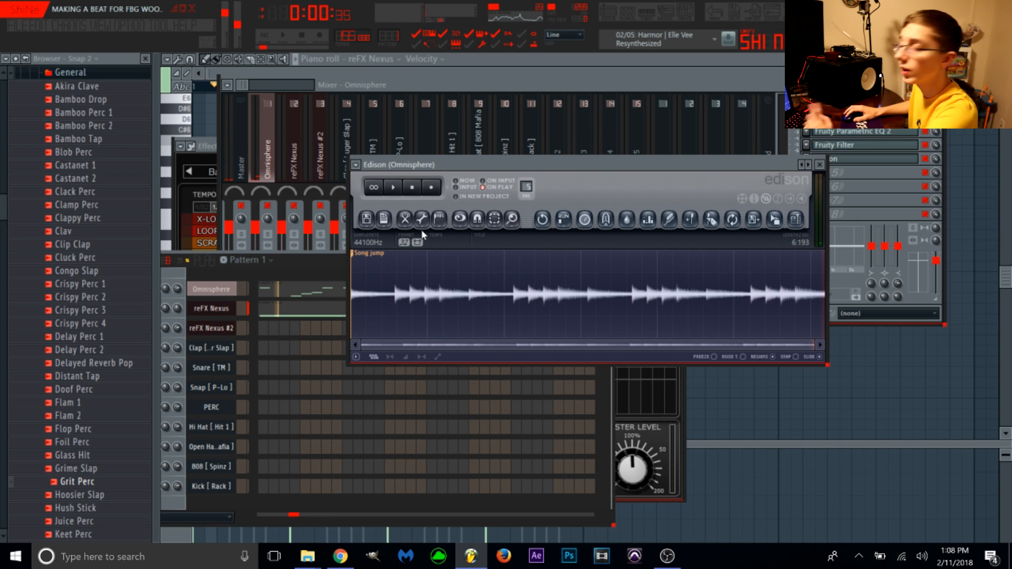
pyautogui.click(803, 221)
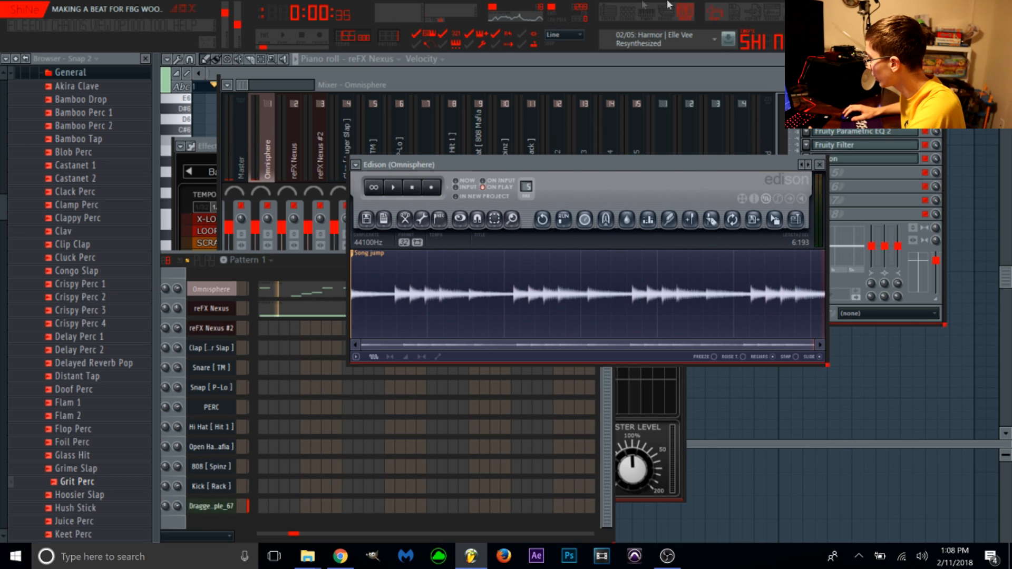
pyautogui.click(611, 13)
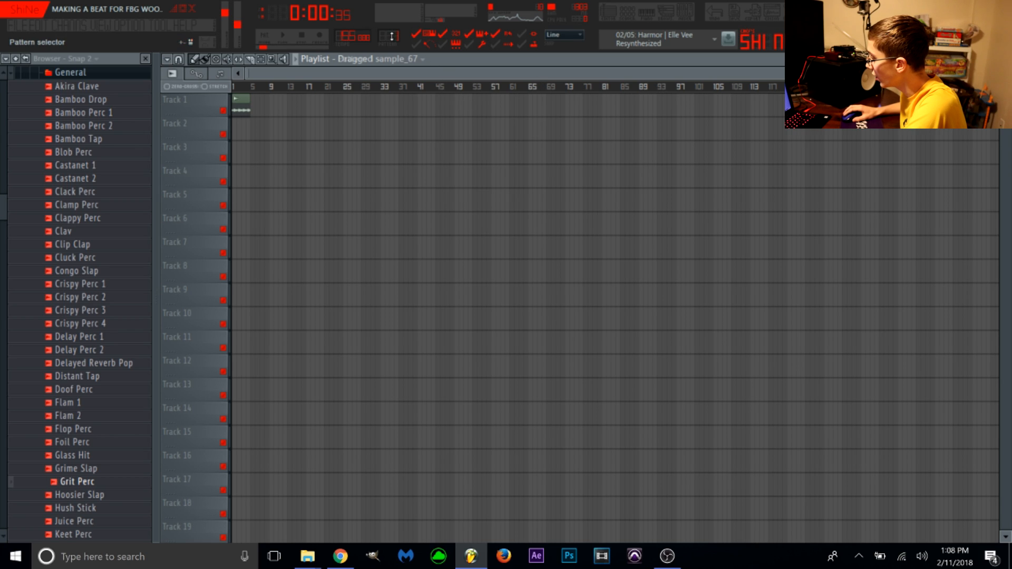
# Place Pattern 1 at the start of playlist Track 2 and mute the Omnisphere channel
pyautogui.click(652, 10)
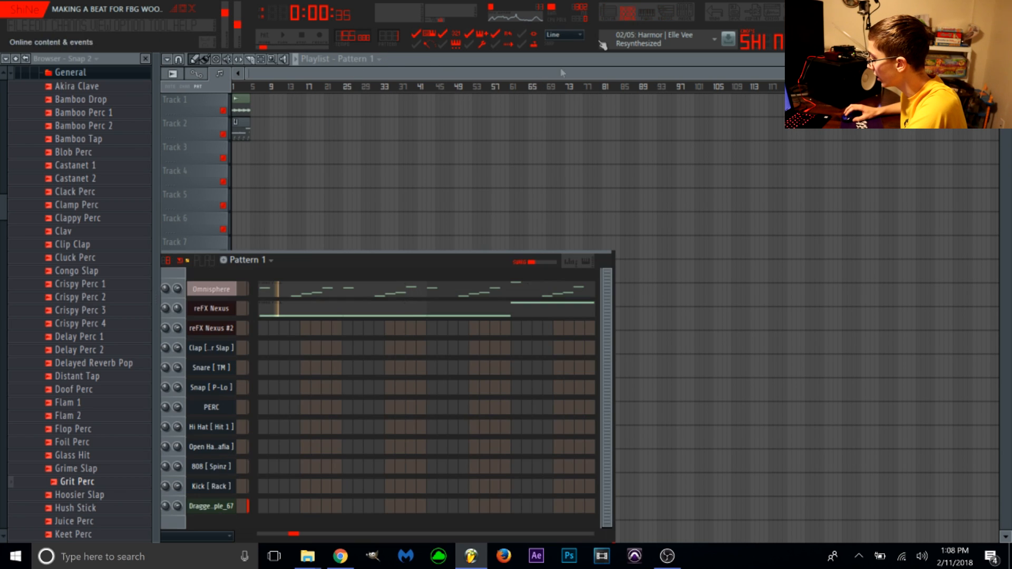
pyautogui.moveTo(308, 262); pyautogui.dragTo(529, 209)
pyautogui.rightClick(375, 236)
pyautogui.click(382, 245)
pyautogui.rightClick(376, 237)
pyautogui.click(383, 245)
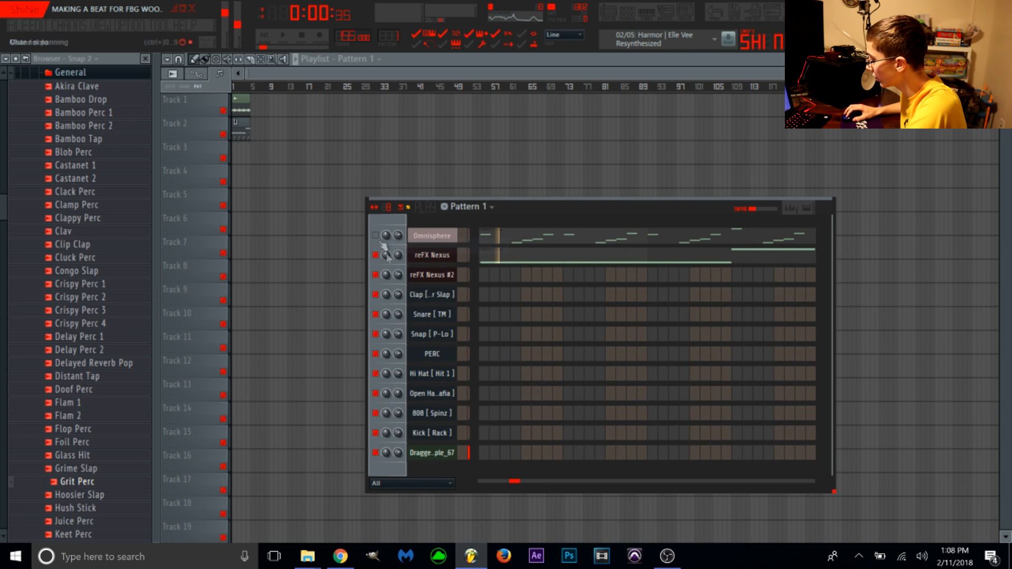
# Move the recorded sample's channel up the channel rack to directly below Omnisphere
pyautogui.hotkey('alt', 'Up')
pyautogui.hotkey('alt', 'Up')
pyautogui.hotkey('alt', 'Up')
pyautogui.hotkey('alt', 'Up')
pyautogui.hotkey('alt', 'Up')
pyautogui.hotkey('alt', 'Up')
pyautogui.hotkey('alt', 'Up')
pyautogui.hotkey('alt', 'Up')
pyautogui.hotkey('alt', 'Up')
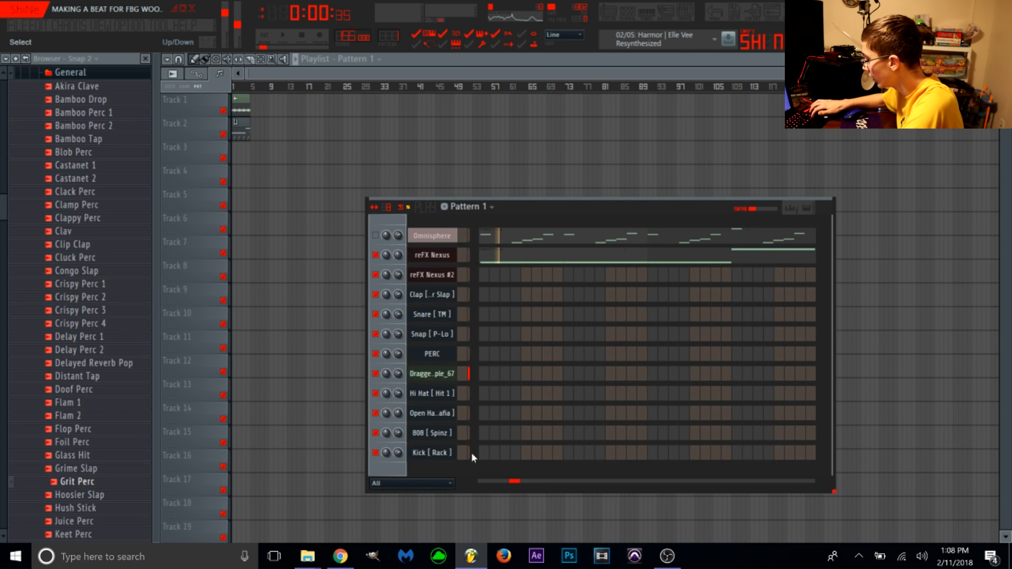
pyautogui.hotkey('alt', 'Up')
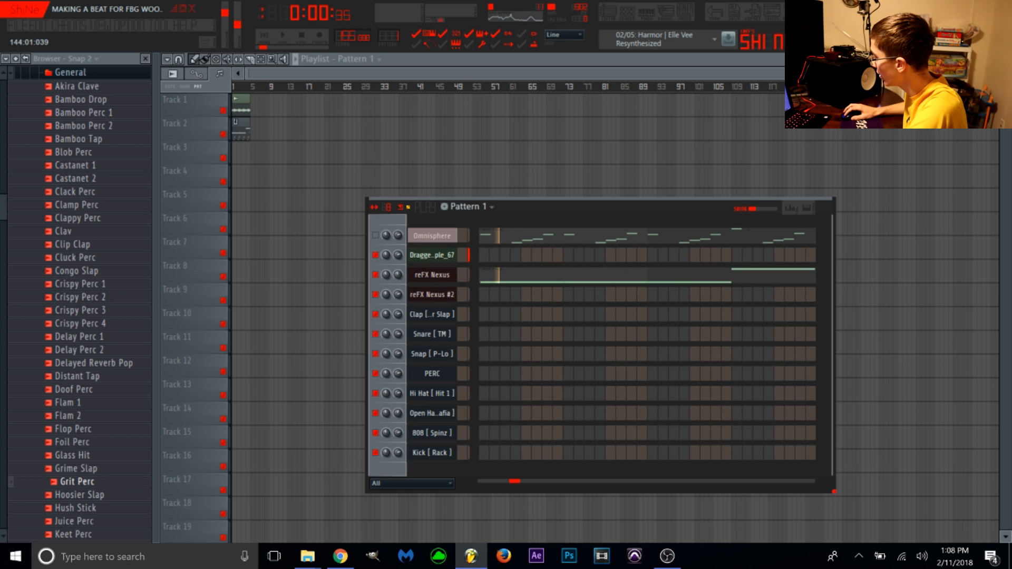
# Play the playlist from bar 1 to hear the recorded melody clip together with Pattern 1
pyautogui.moveTo(1003, 73); pyautogui.dragTo(809, 129)
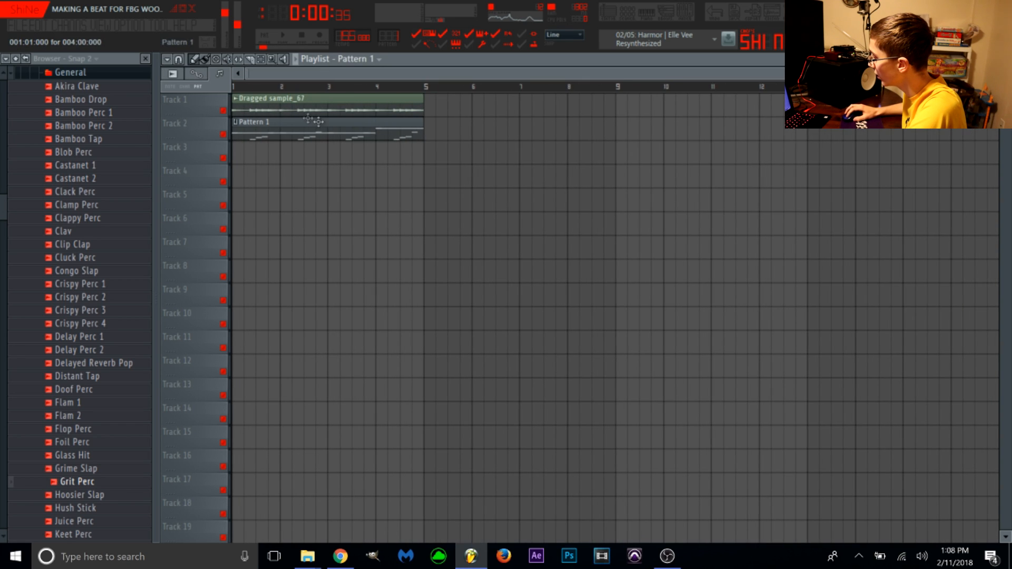
pyautogui.scroll(-1, 811, 124)
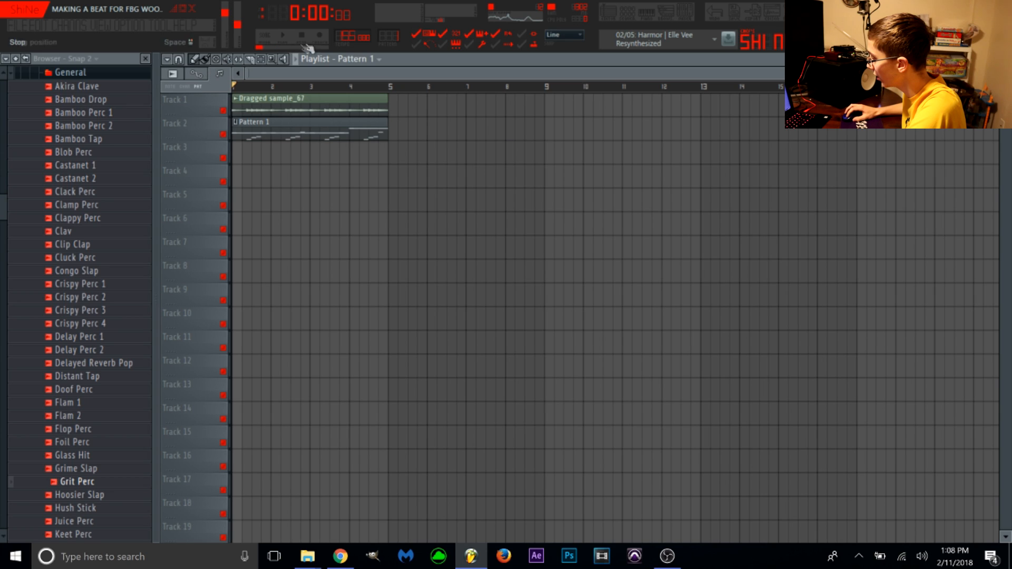
pyautogui.click(296, 59)
pyautogui.press('F6')
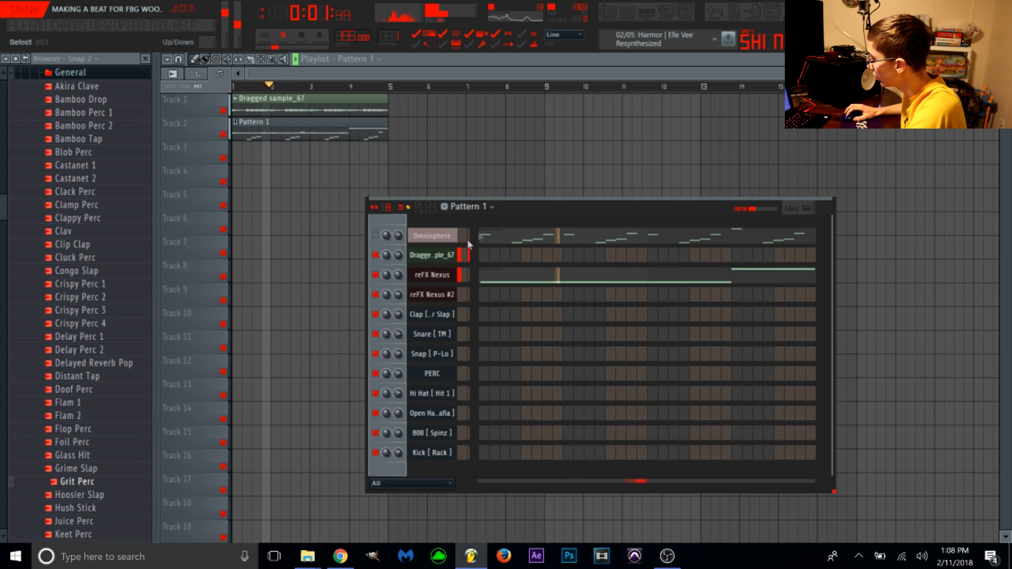
pyautogui.moveTo(400, 274)
pyautogui.mouseDown()
pyautogui.moveTo(401, 262)
pyautogui.moveTo(400, 274)
pyautogui.mouseUp()
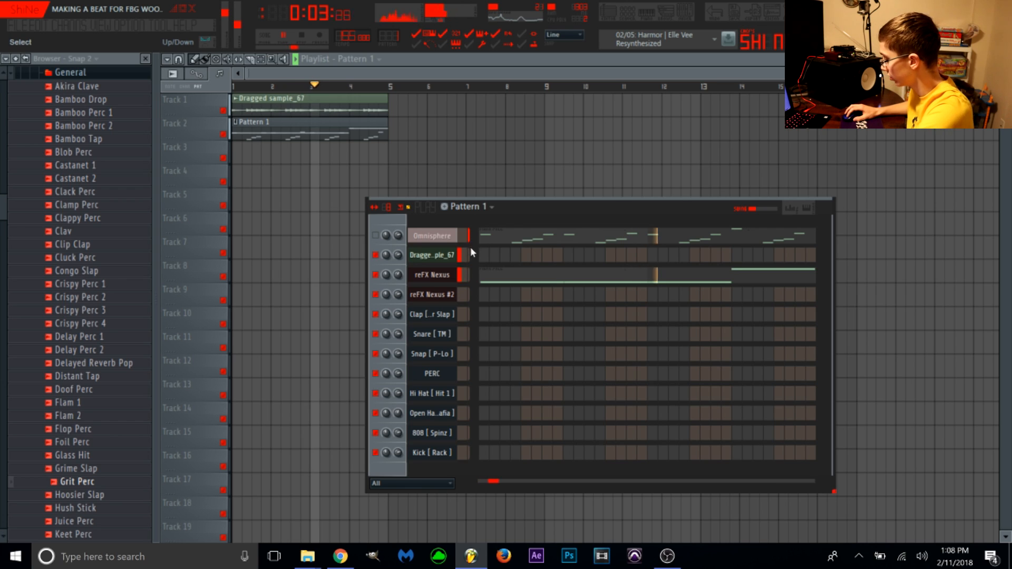
# Copy the Omnisphere notes into the reFX Nexus #2 channel and solo that channel
pyautogui.click(468, 294)
pyautogui.hotkey('ctrl', 'v')
pyautogui.press('space')
pyautogui.press('space')
pyautogui.rightClick(376, 295)
pyautogui.click(403, 304)
pyautogui.press('space')
# Audition the Bellpad and neighbouring PD presets in reFX Nexus #2 and load PD beloved digital
pyautogui.click(433, 298)
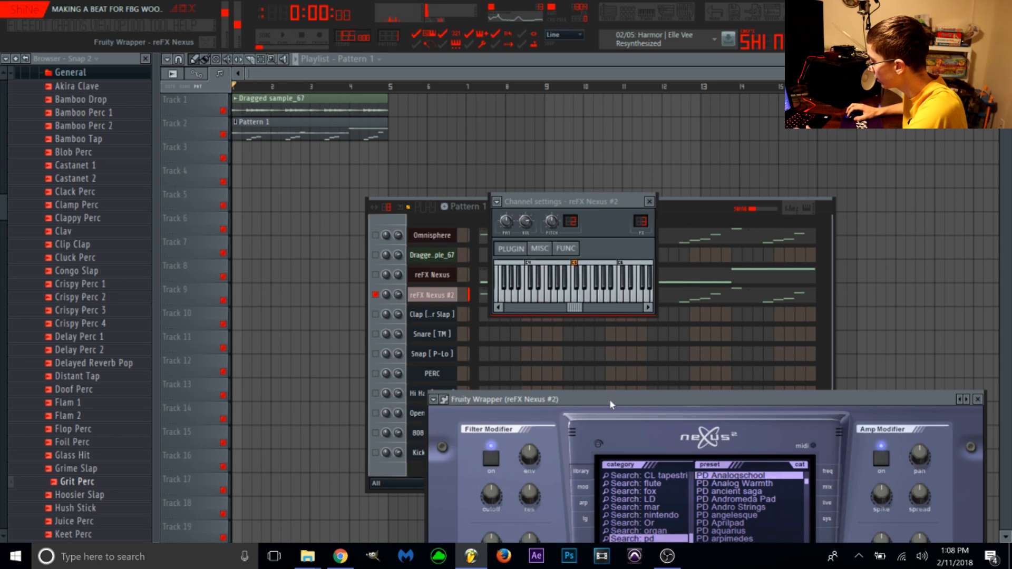
pyautogui.moveTo(609, 399); pyautogui.dragTo(479, 51)
pyautogui.scroll(-3, 605, 171)
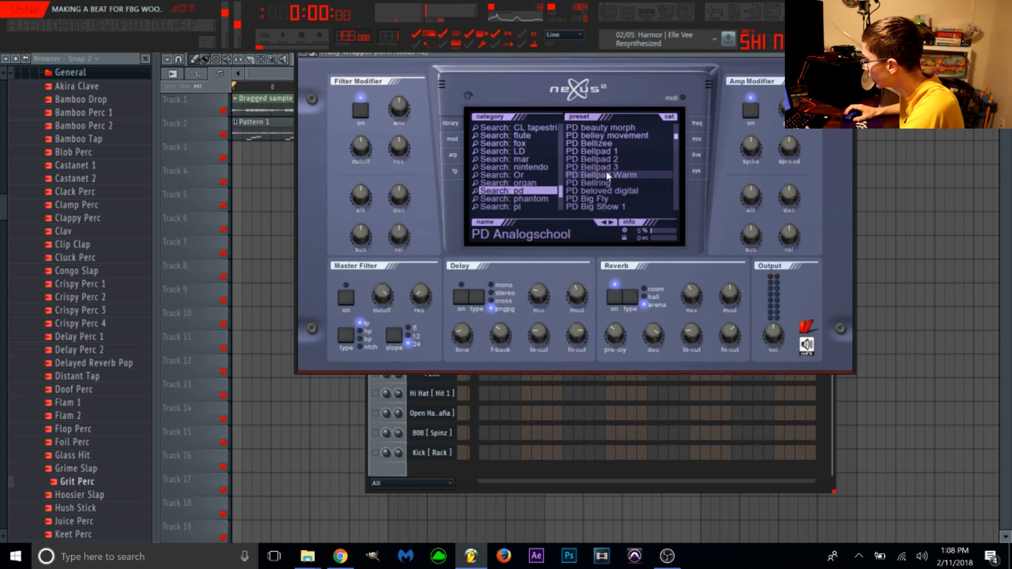
pyautogui.click(596, 152)
pyautogui.click(607, 160)
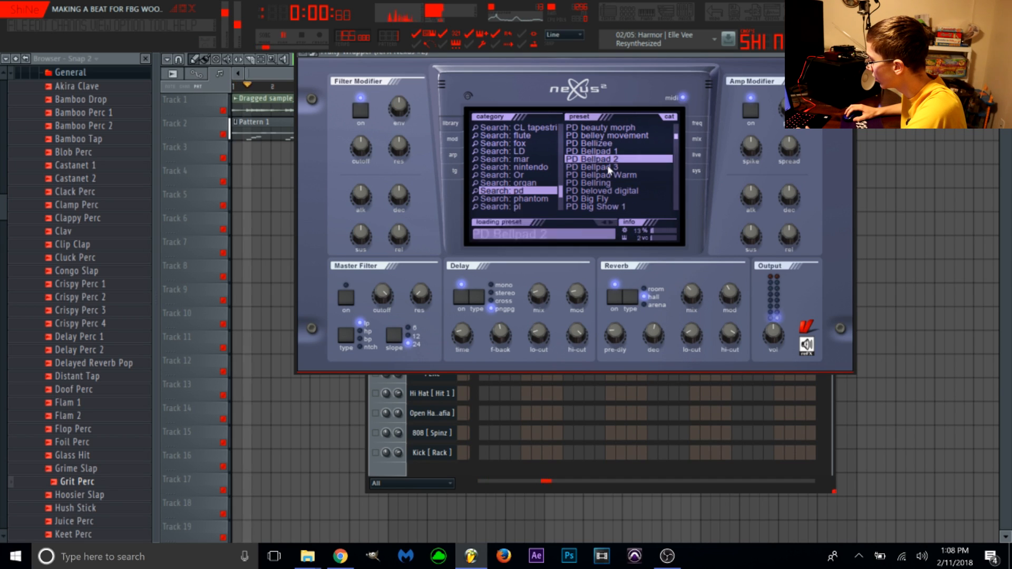
pyautogui.click(607, 167)
pyautogui.press('Down')
pyautogui.press('Down')
pyautogui.press('Down')
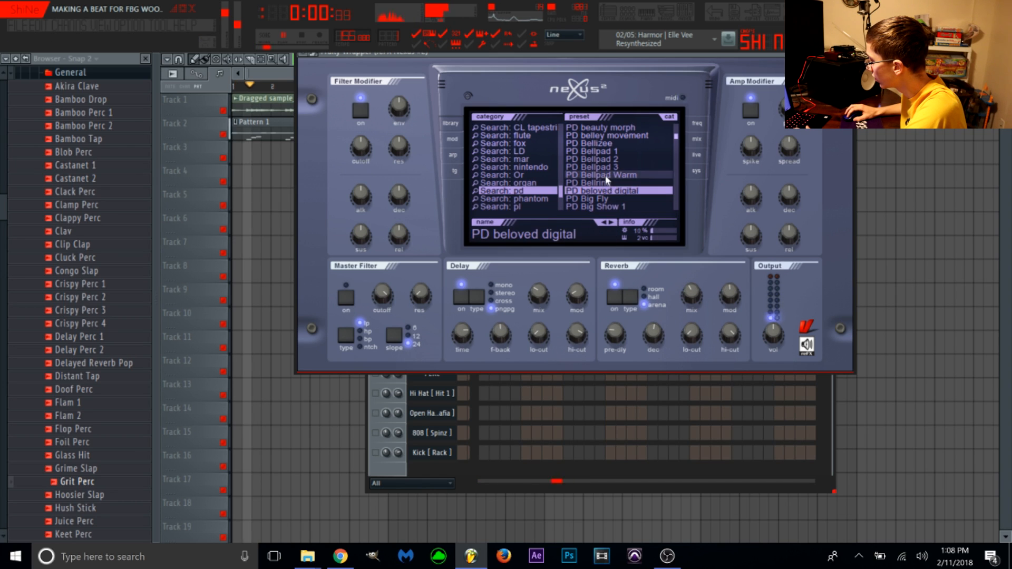
pyautogui.click(605, 175)
pyautogui.click(601, 192)
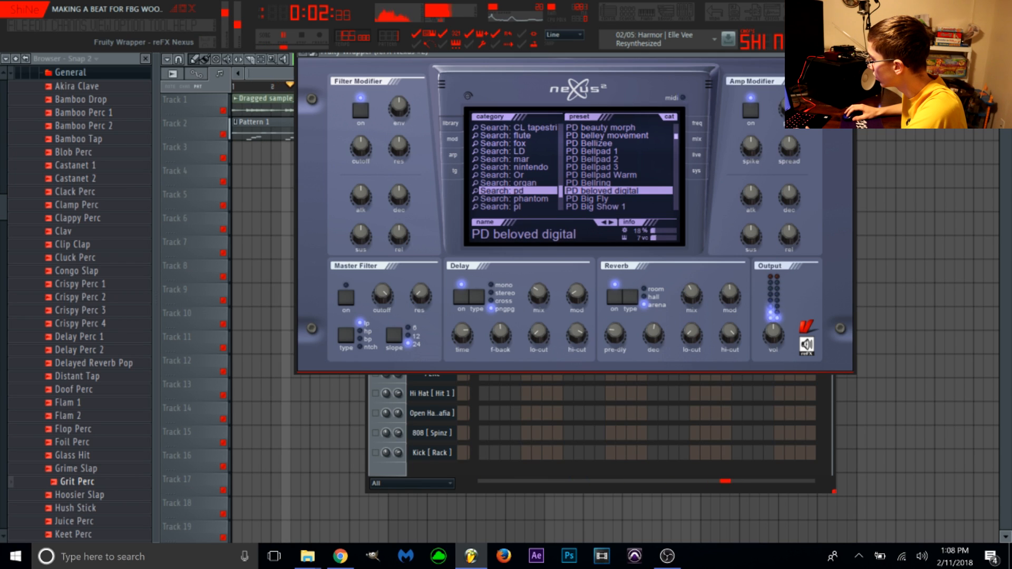
# Close the reFX Nexus #2 plugin and open its notes in the piano roll
pyautogui.moveTo(817, 53); pyautogui.dragTo(796, 122)
pyautogui.click(824, 122)
pyautogui.click(692, 299)
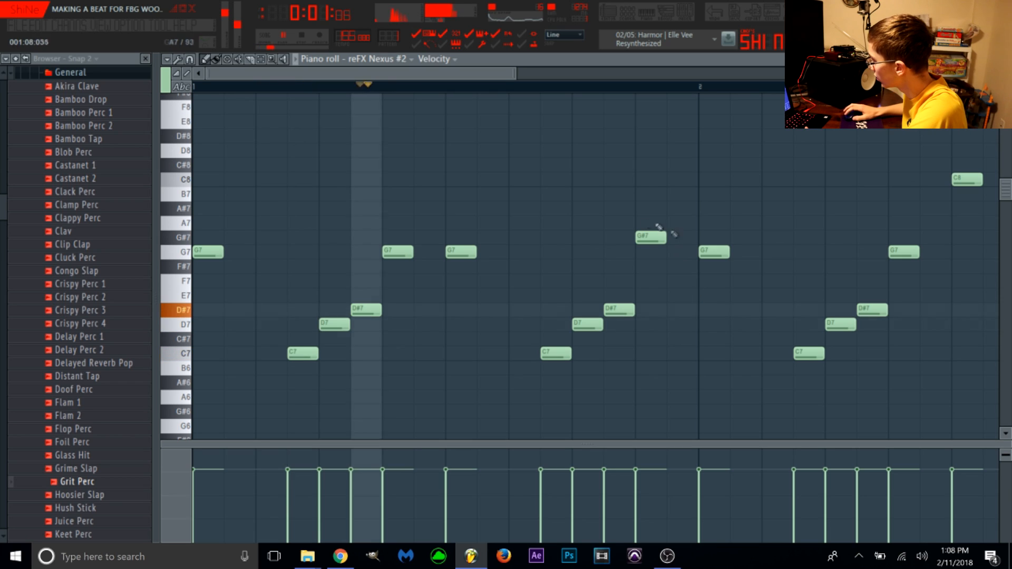
# Lower the reFX Nexus #2 mixer fader and cut the low and high bands of its track EQ
pyautogui.click(686, 14)
pyautogui.moveTo(308, 227); pyautogui.dragTo(307, 246)
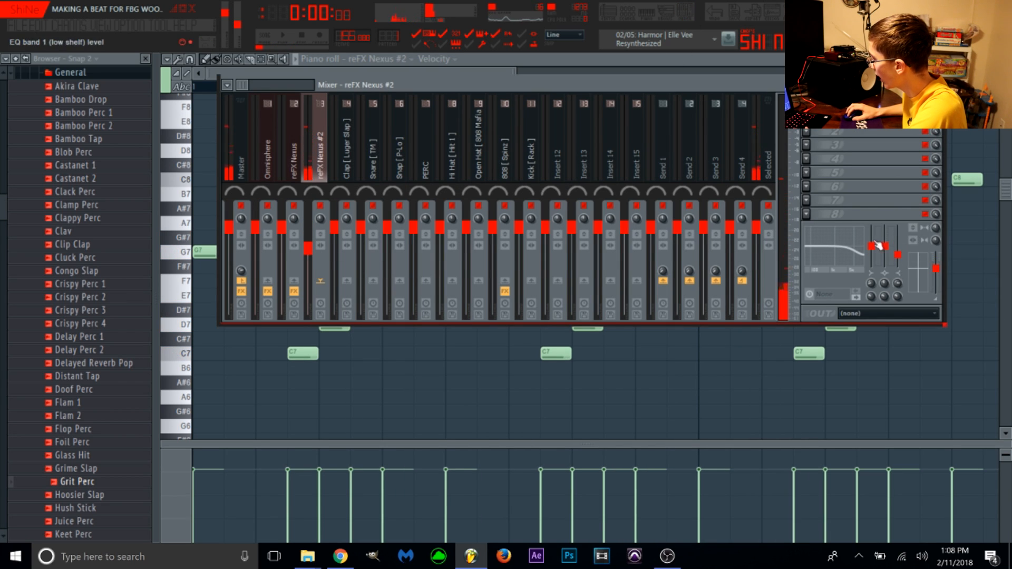
pyautogui.press('space')
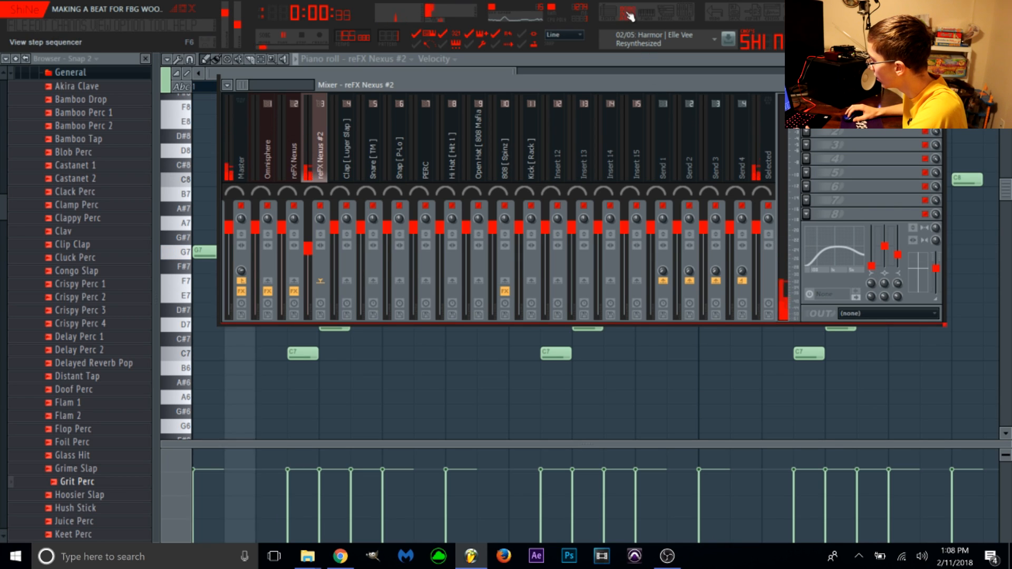
# Unmute the recorded sample and the first reFX Nexus channel, and listen to them with reFX Nexus #2
pyautogui.press('F6')
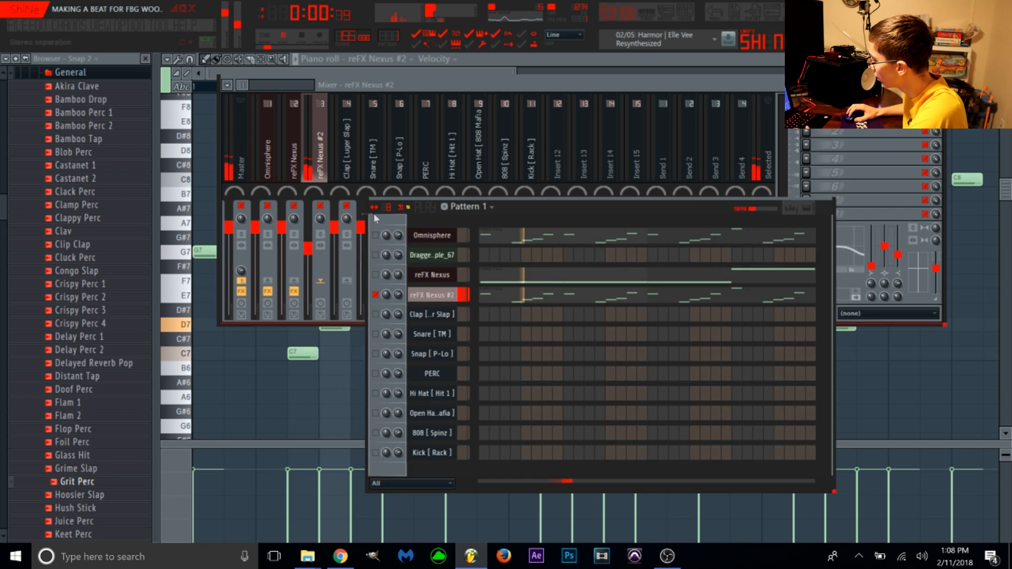
pyautogui.click(376, 255)
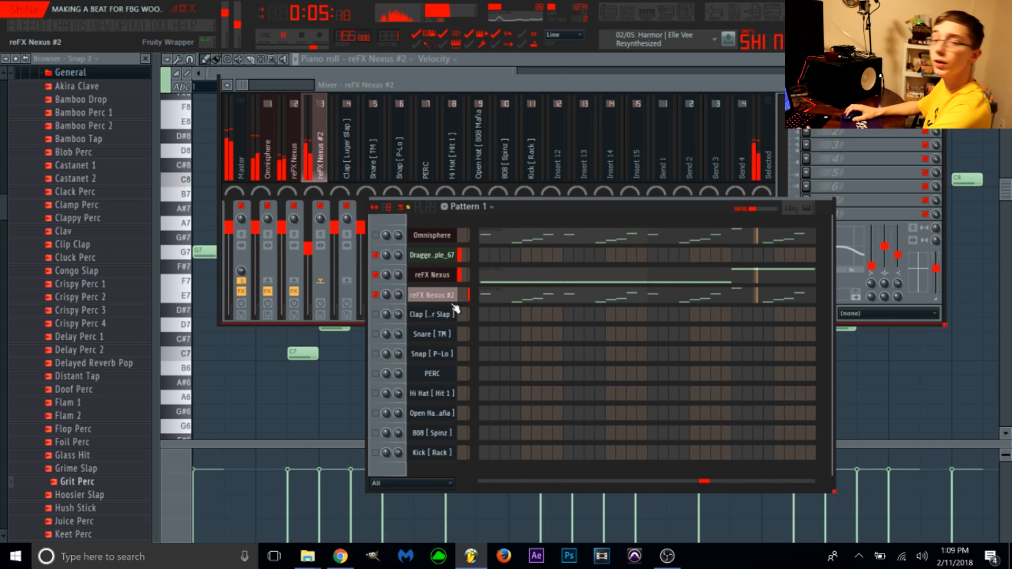
pyautogui.press('space')
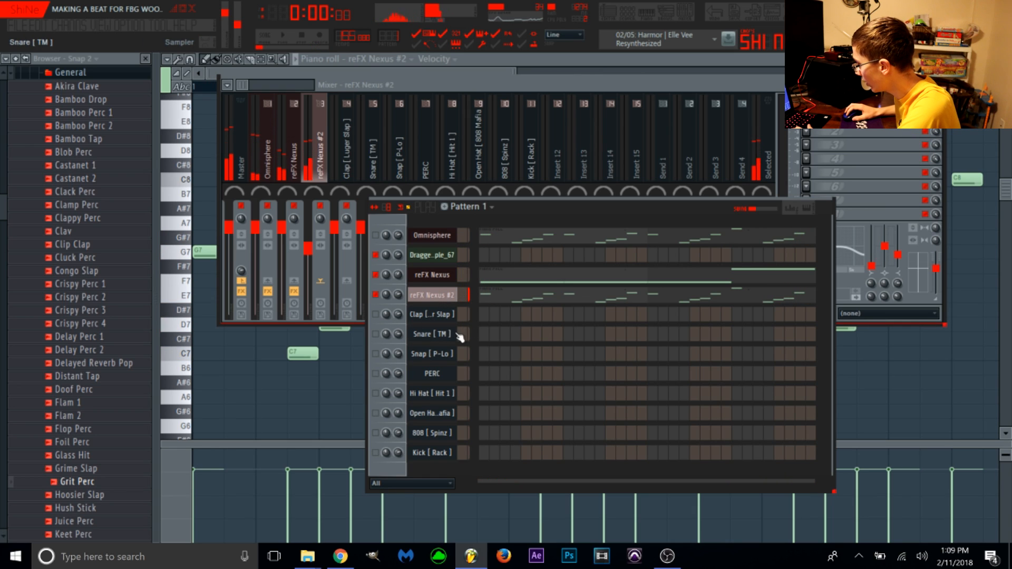
# Unmute the remaining channels except Omnisphere and program claps on steps 9 and 25
pyautogui.click(470, 315)
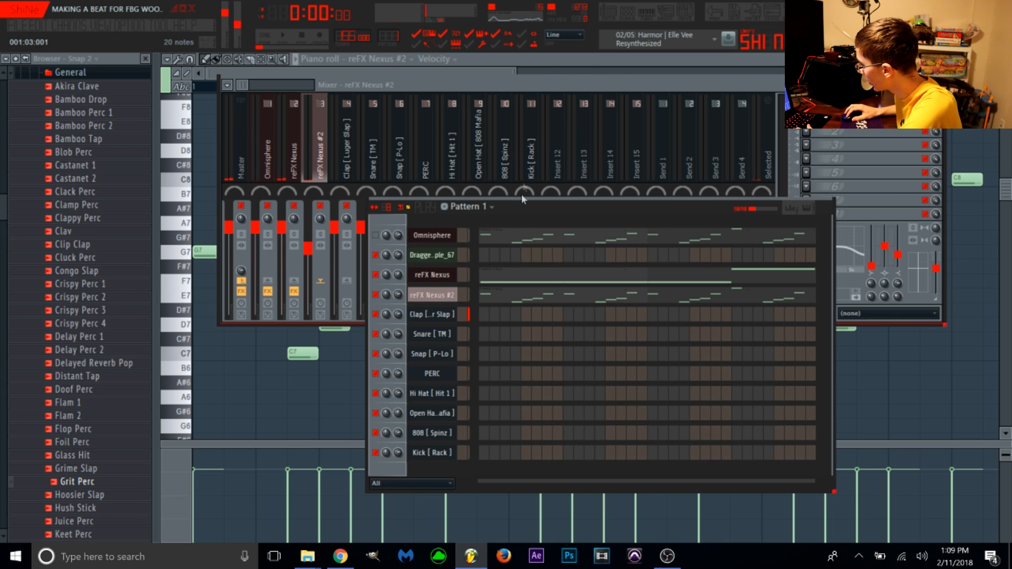
pyautogui.moveTo(510, 208); pyautogui.dragTo(484, 128)
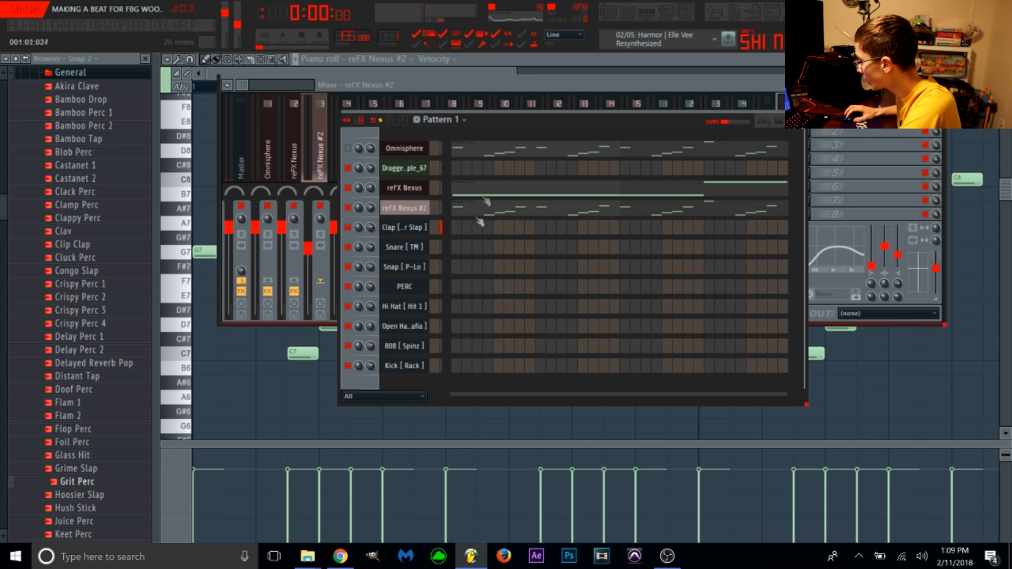
pyautogui.click(540, 227)
pyautogui.press('space')
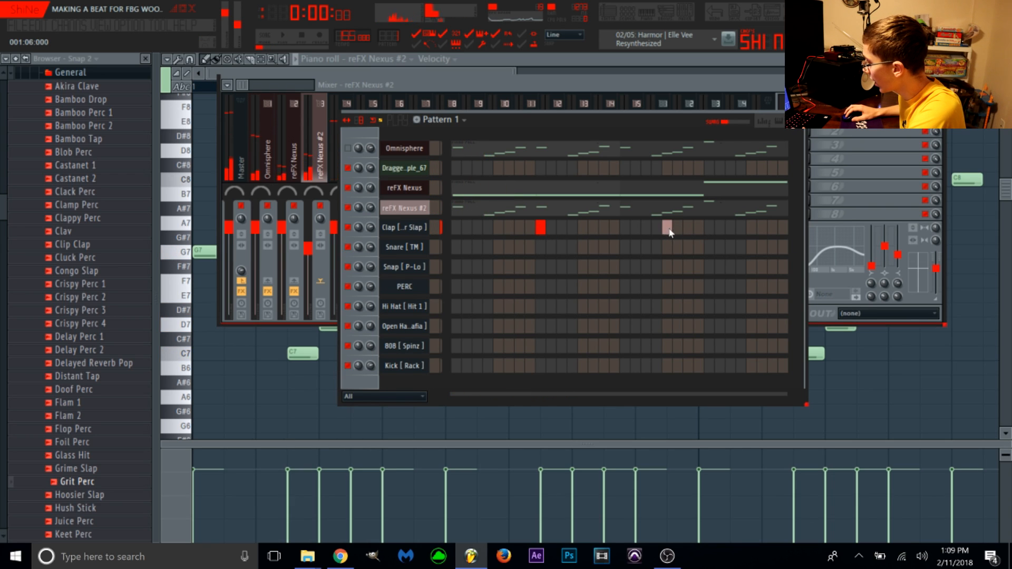
pyautogui.press('space')
pyautogui.click(709, 227)
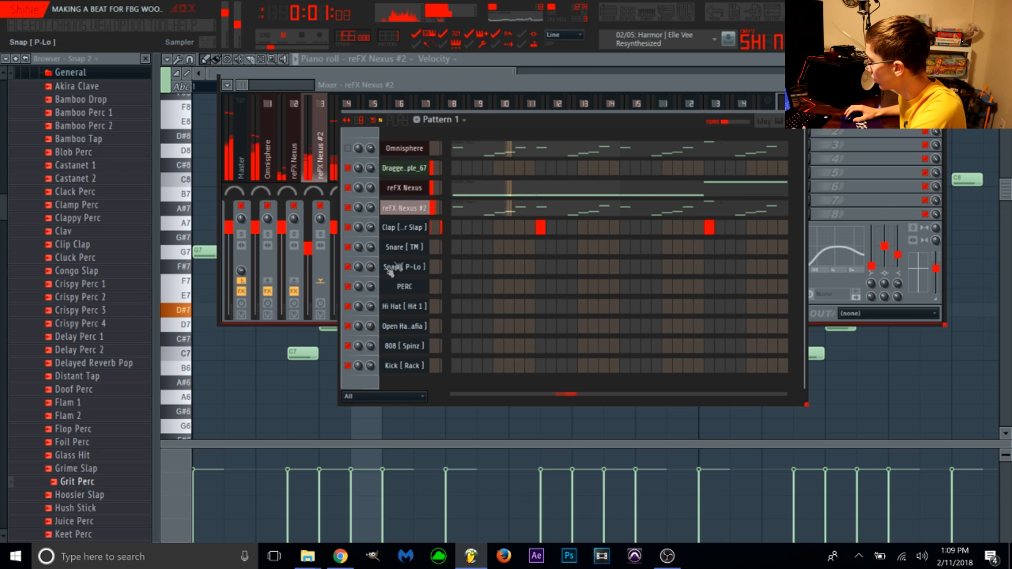
# Program hi-hats on every second step plus step 6, and set the hi-hat sample's root note to D#5
pyautogui.rightClick(413, 306)
pyautogui.click(475, 420)
pyautogui.click(405, 306)
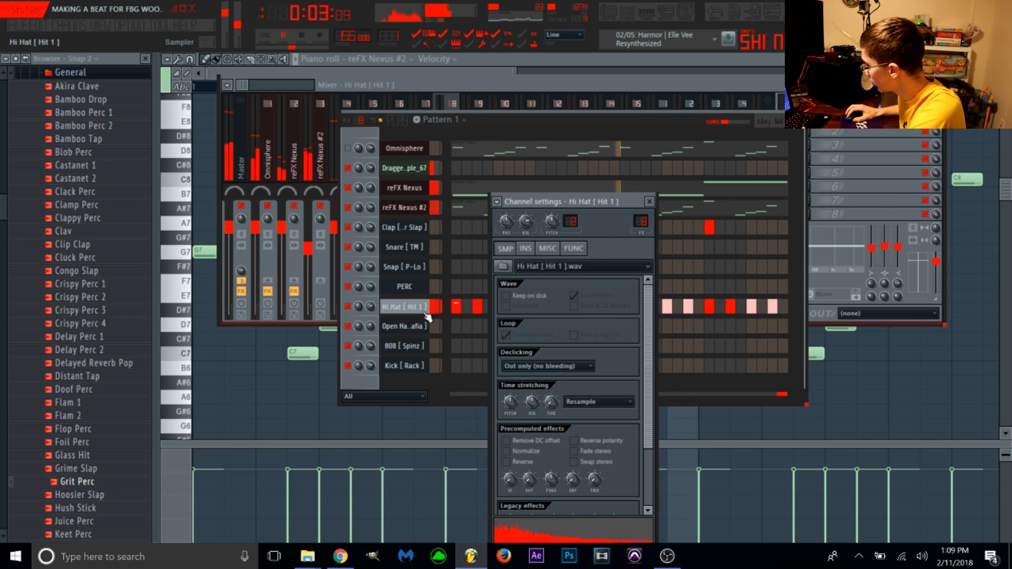
pyautogui.moveTo(574, 205); pyautogui.dragTo(584, 102)
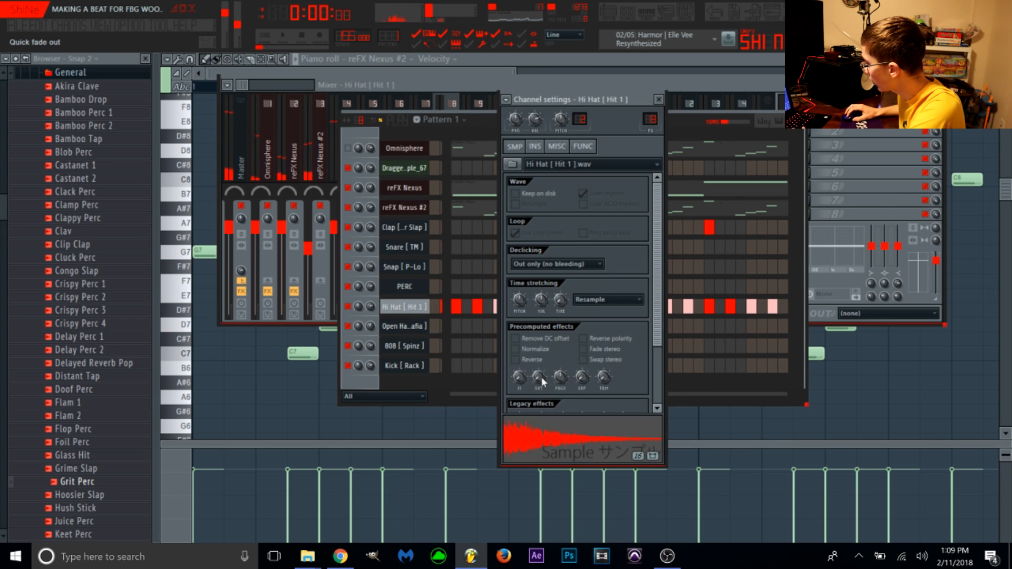
pyautogui.click(556, 146)
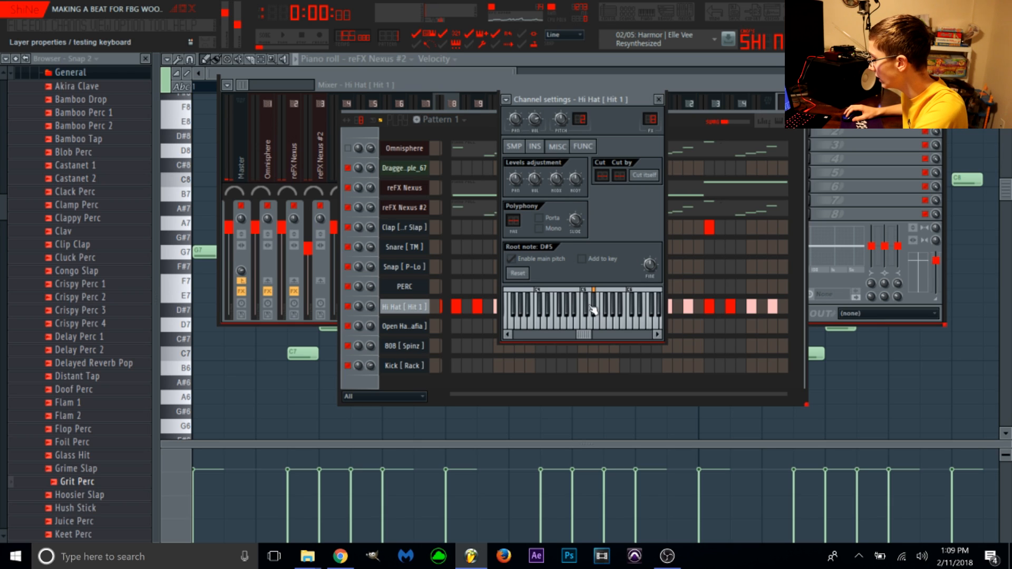
pyautogui.press('space')
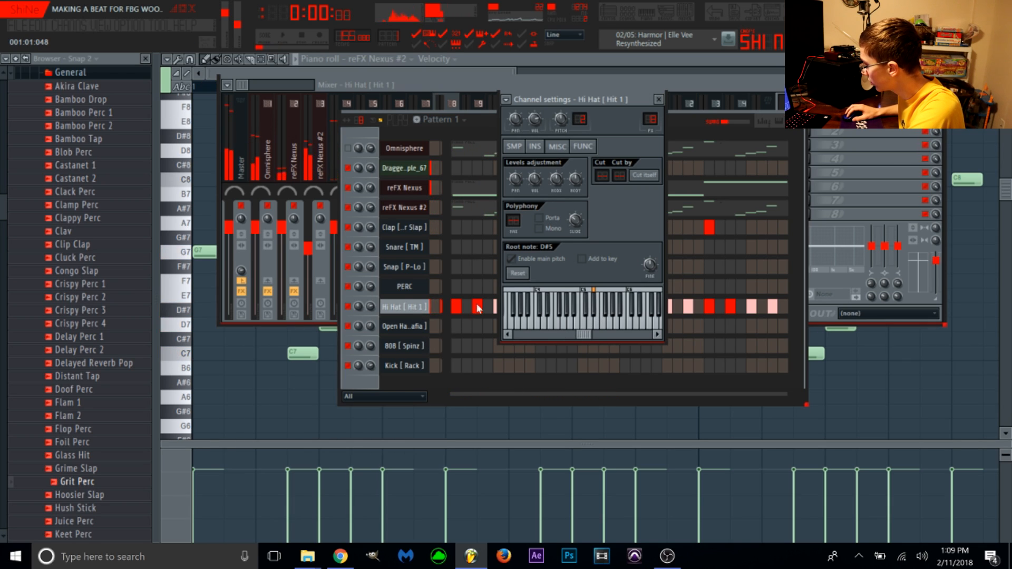
pyautogui.click(476, 307)
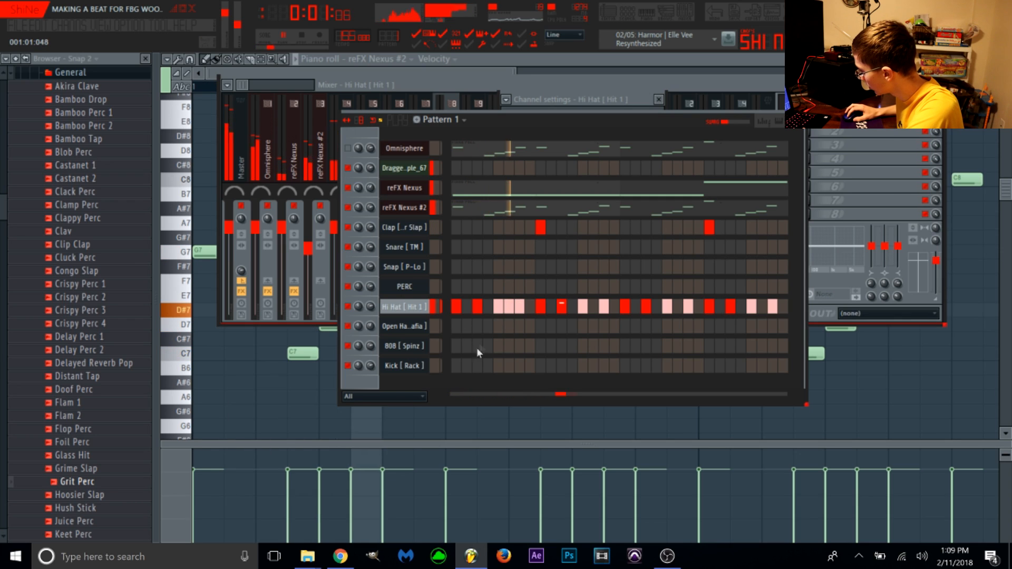
# Layer snare hits under the claps on steps 9 and 25
pyautogui.click(541, 247)
pyautogui.click(709, 246)
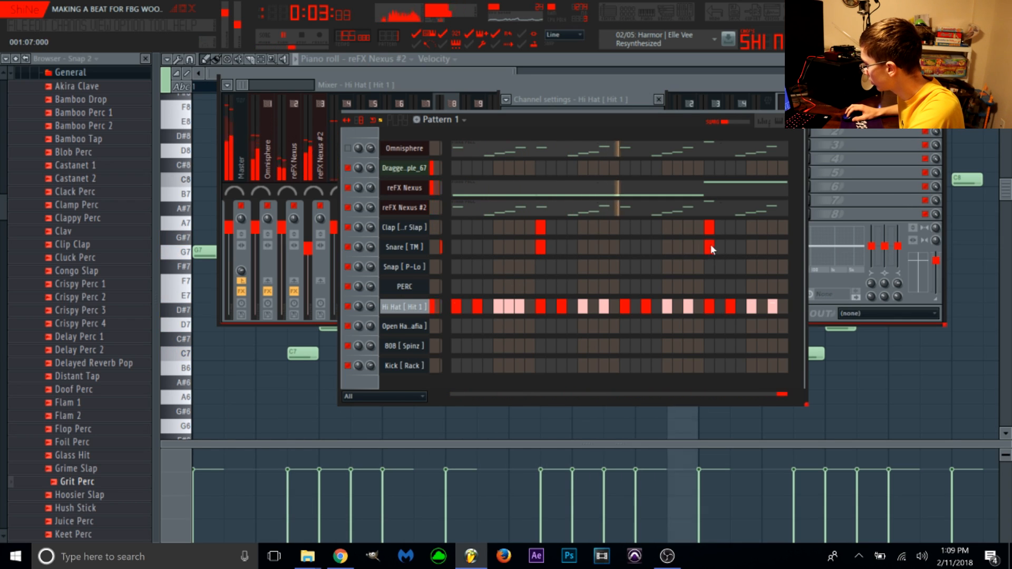
# Program snaps on steps 15 and 19, layer snare hits on the same steps, and play the pattern
pyautogui.click(603, 266)
pyautogui.click(646, 266)
pyautogui.press('space')
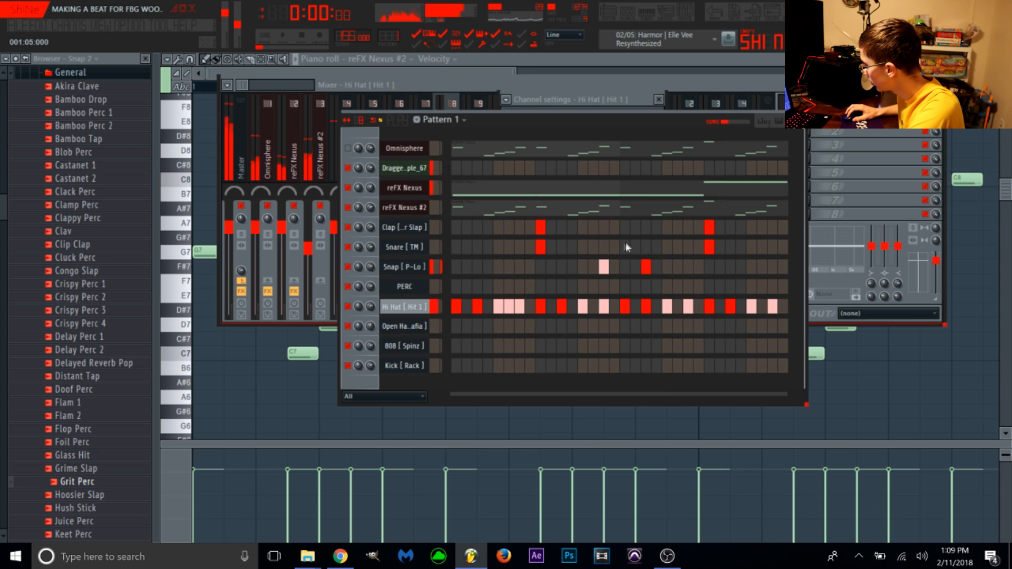
pyautogui.press('space')
pyautogui.click(604, 247)
pyautogui.click(645, 246)
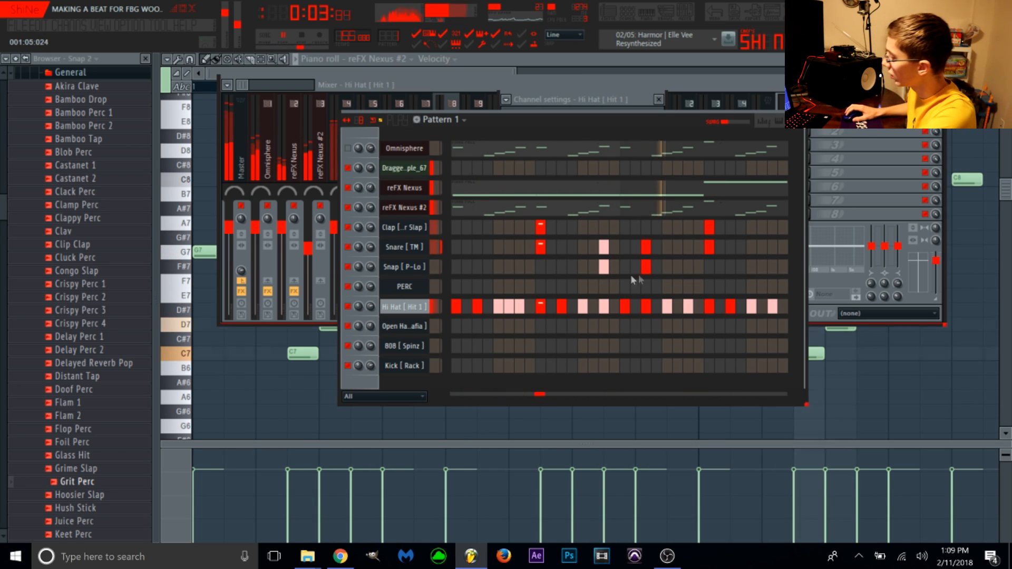
pyautogui.press('space')
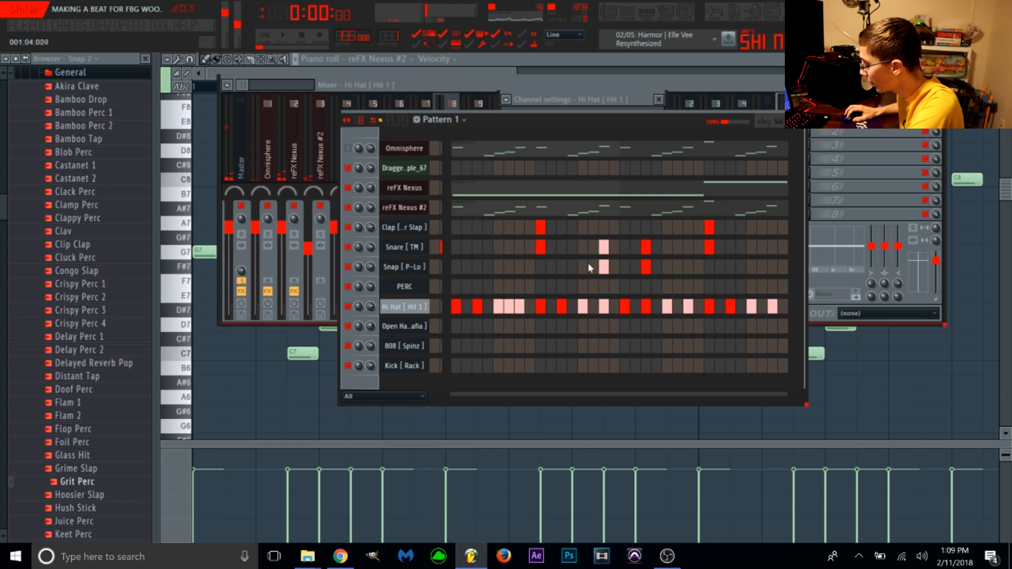
pyautogui.press('space')
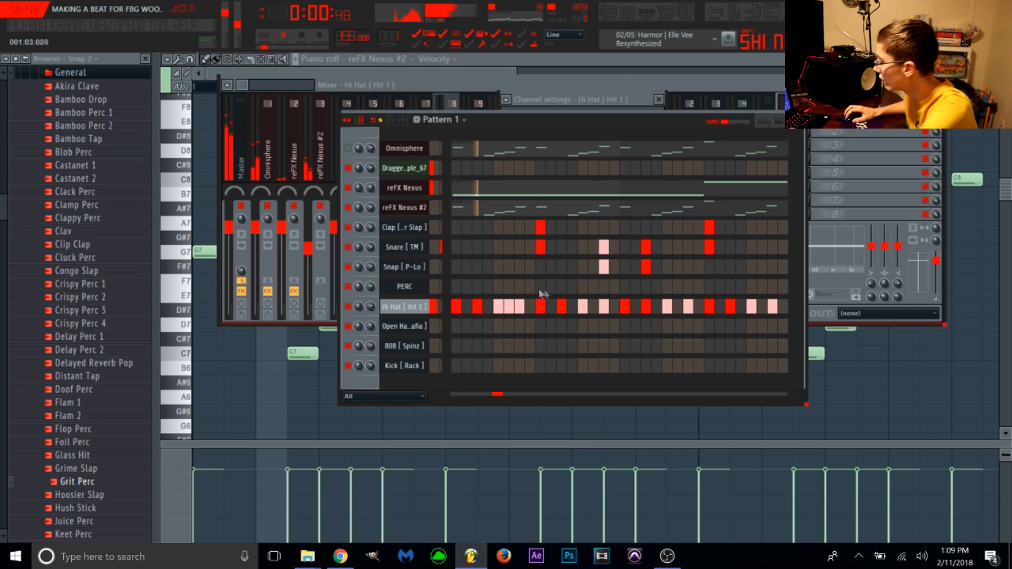
# Program a PERC hit on step 31 and open hats on steps 5, 13, 21 and 29
pyautogui.click(772, 286)
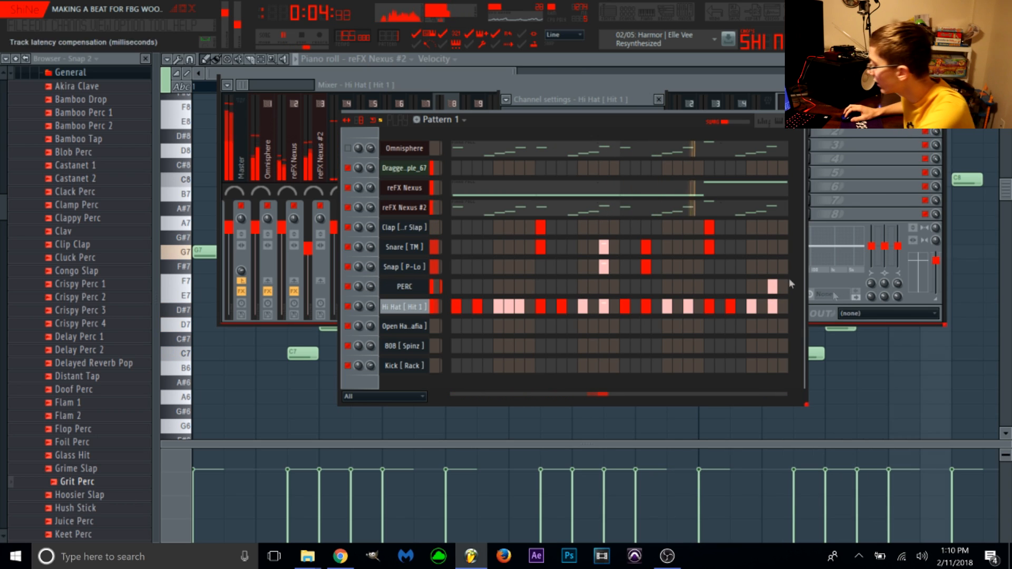
pyautogui.click(498, 327)
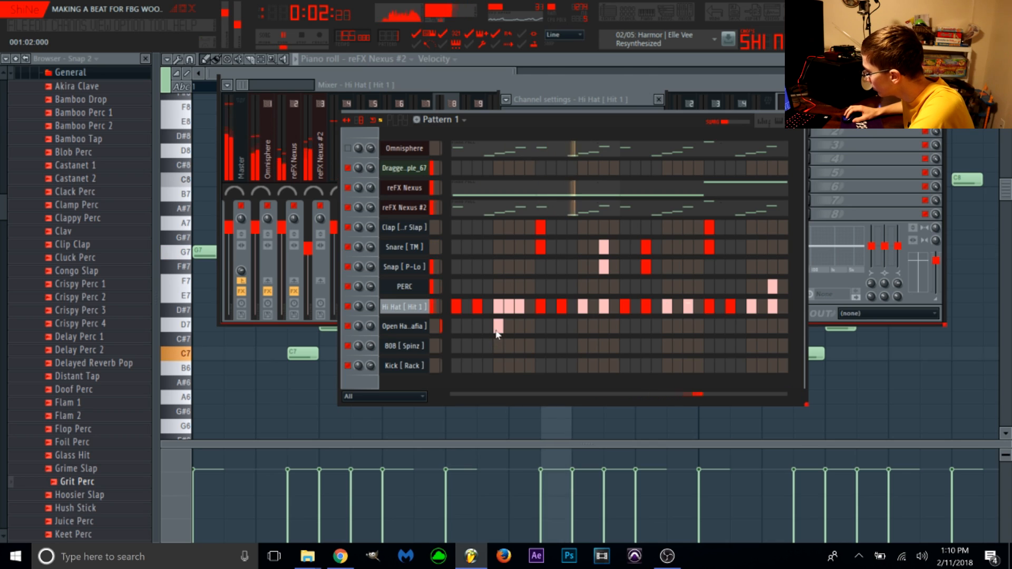
pyautogui.click(668, 325)
pyautogui.click(582, 327)
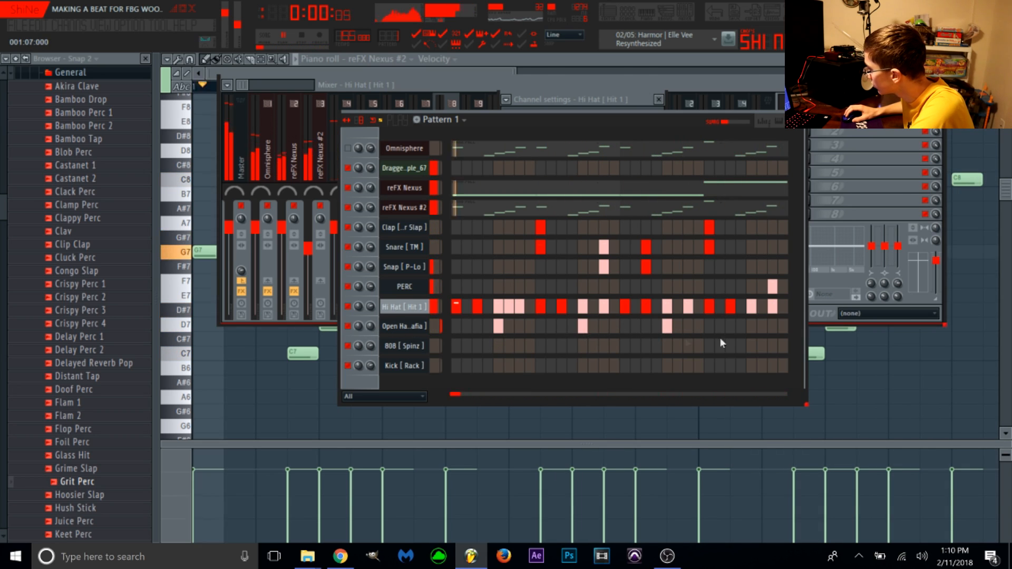
pyautogui.click(752, 327)
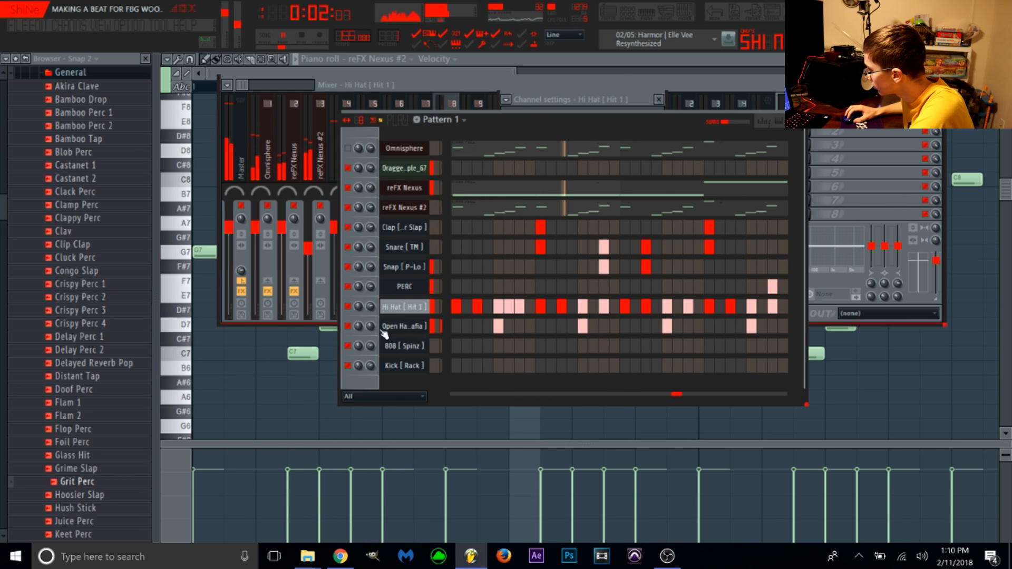
# Set the 808 [ Spinz ] channel to cut itself and display its sample's time stretching and effect settings
pyautogui.rightClick(425, 349)
pyautogui.click(351, 357)
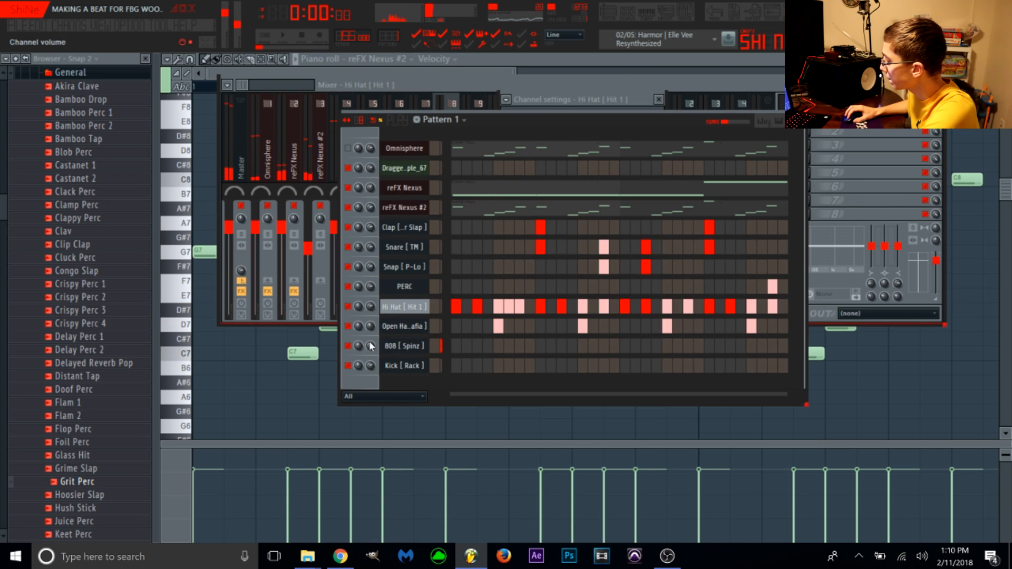
pyautogui.click(411, 349)
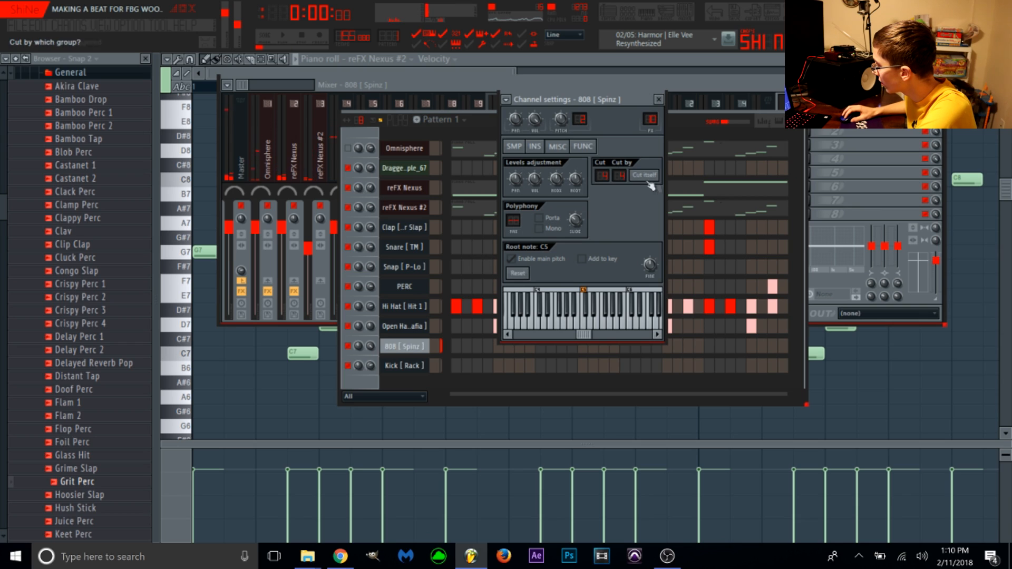
pyautogui.click(514, 146)
pyautogui.scroll(-2, 557, 319)
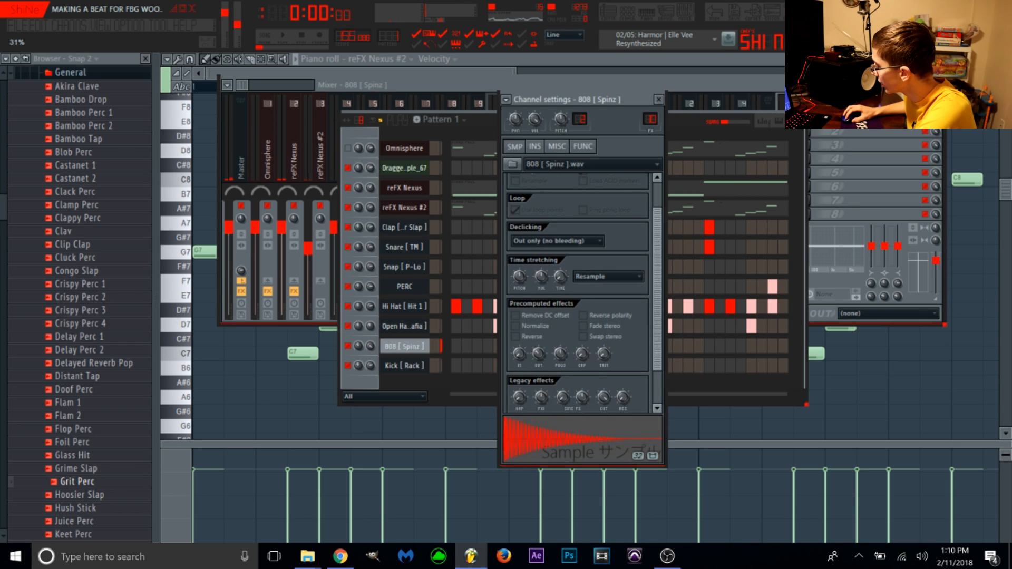
# Open the 808 [ Spinz ] piano roll and place C5 notes on the 1st and 8th sixteenths of bar 1
pyautogui.click(392, 58)
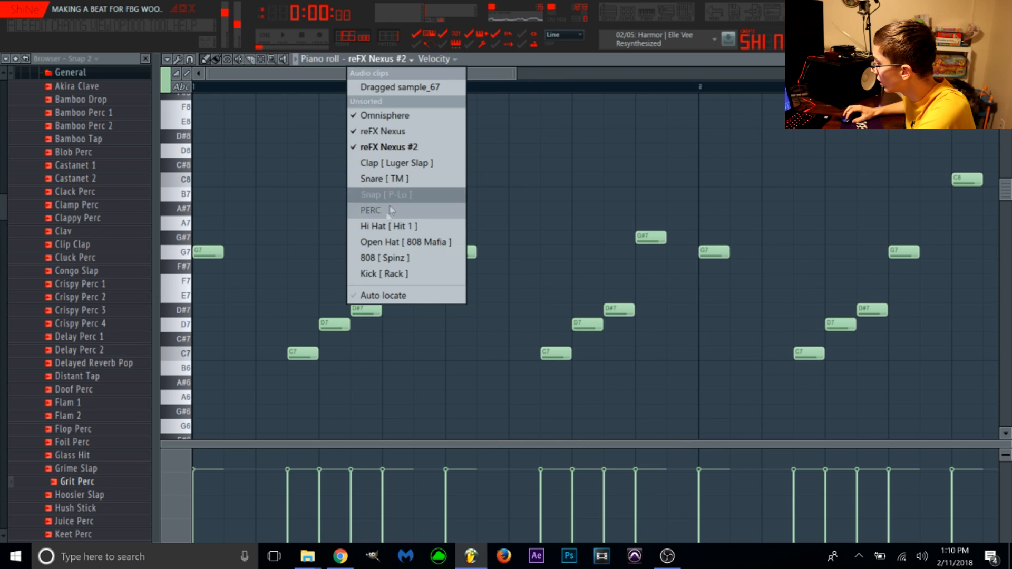
pyautogui.click(392, 257)
pyautogui.click(227, 194)
pyautogui.moveTo(442, 193); pyautogui.dragTo(218, 193)
pyautogui.rightClick(209, 195)
pyautogui.click(216, 270)
pyautogui.press('space')
pyautogui.click(386, 266)
pyautogui.moveTo(386, 266); pyautogui.dragTo(413, 266)
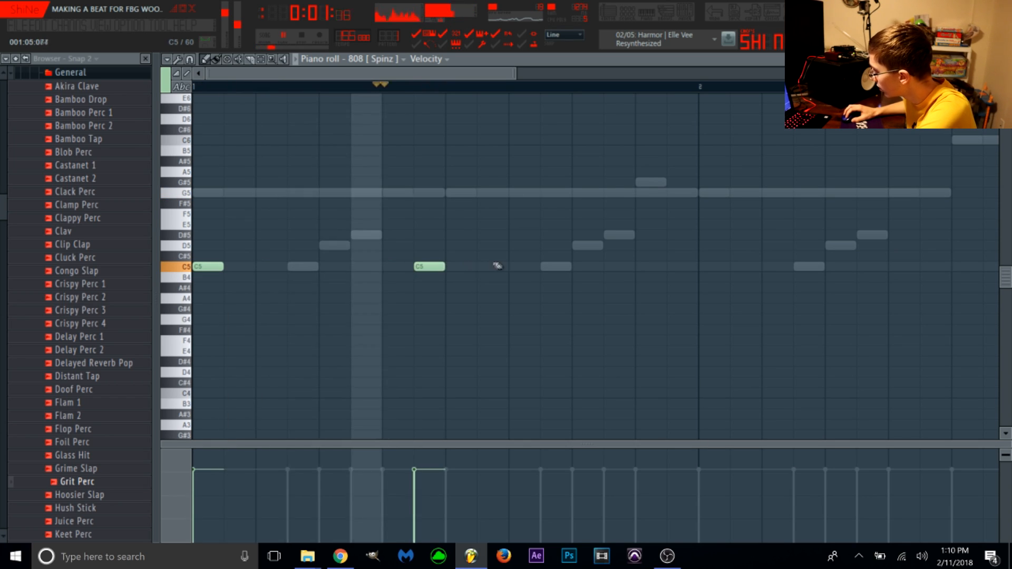
# Complete the 808's first bar with C5 notes on the 11th and 13th sixteenths and a D#5 on the 14th
pyautogui.click(517, 267)
pyautogui.click(619, 234)
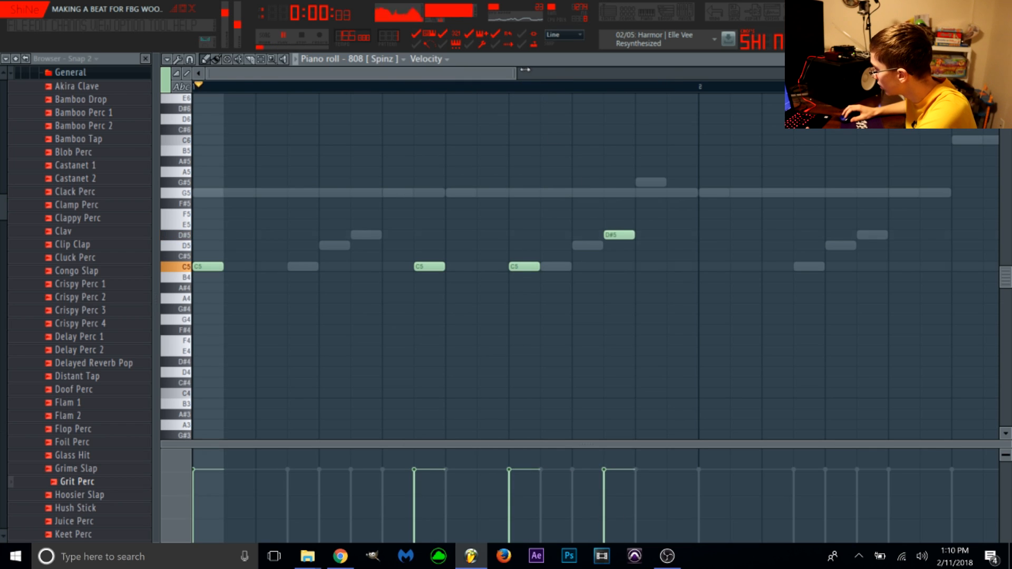
pyautogui.scroll(-3, 619, 234)
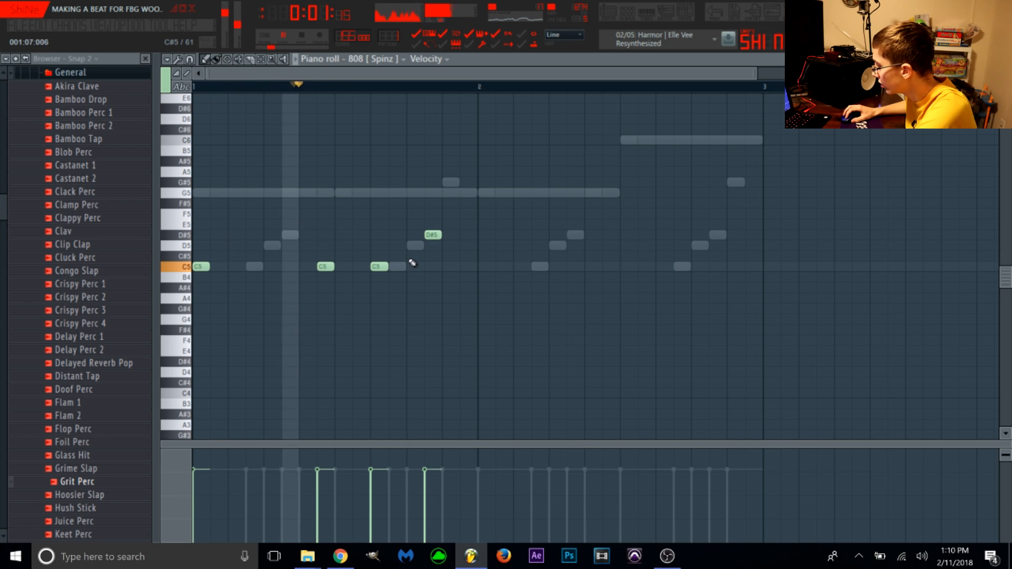
pyautogui.click(414, 266)
# Fill the 808's second bar with C5 on sixteenths 1, 8 and 11, G#5 on 13 and G5 on 14
pyautogui.click(480, 267)
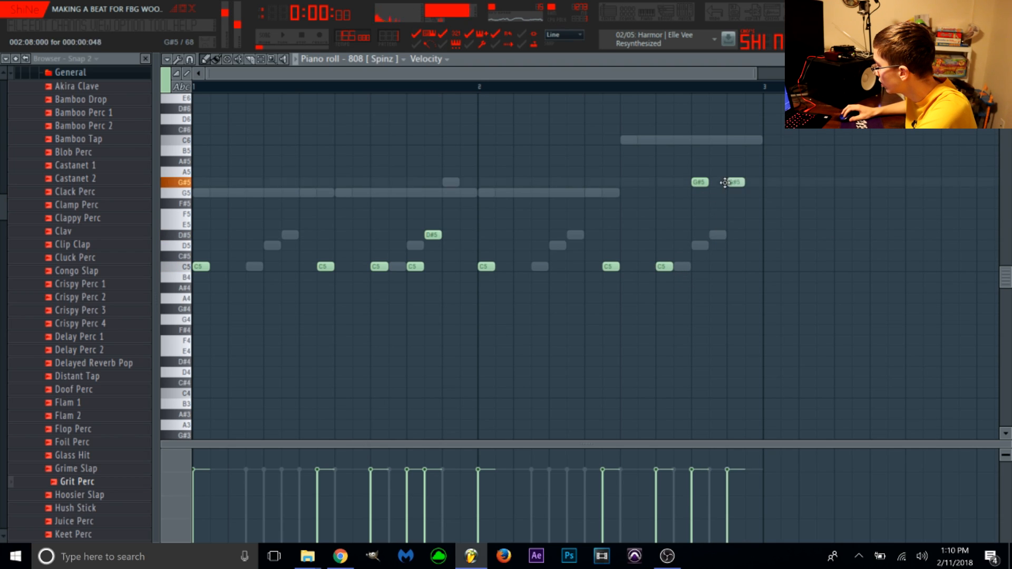
pyautogui.press('space')
pyautogui.moveTo(733, 193); pyautogui.dragTo(716, 193)
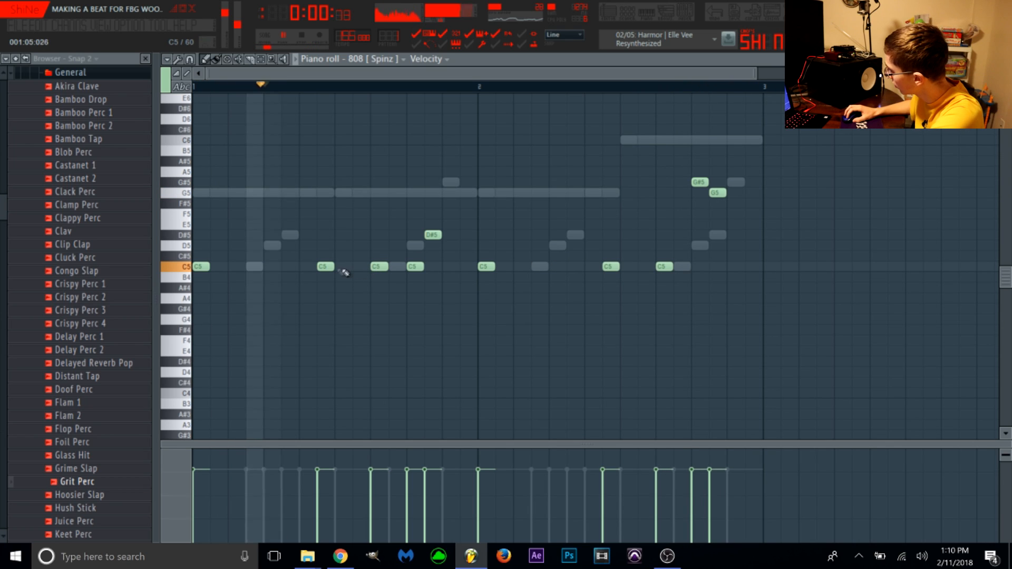
# Program kick hits on steps 1 and 11 in the channel rack
pyautogui.press('F6')
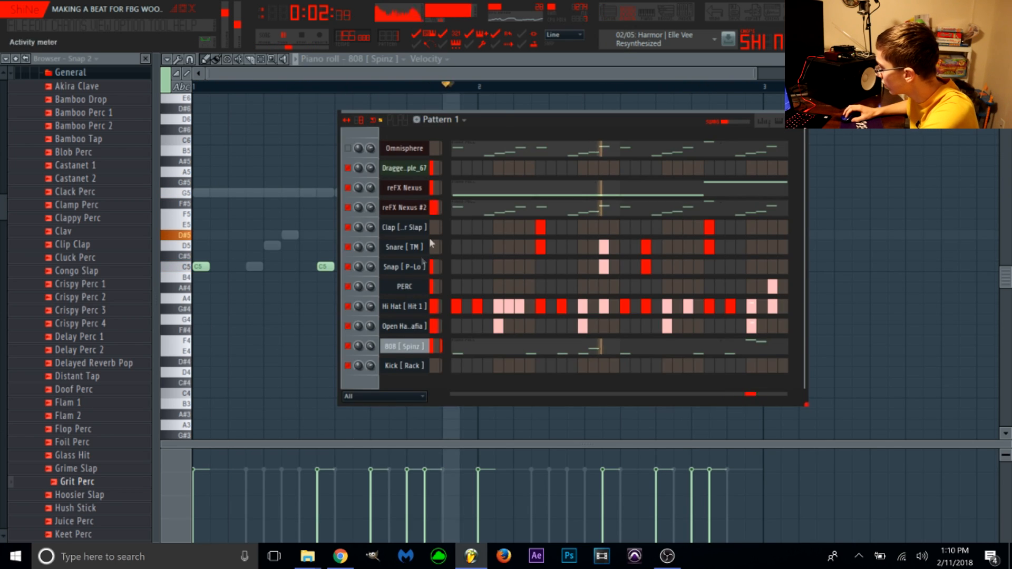
pyautogui.rightClick(463, 366)
pyautogui.click(456, 368)
pyautogui.press('space')
pyautogui.click(519, 367)
pyautogui.rightClick(519, 367)
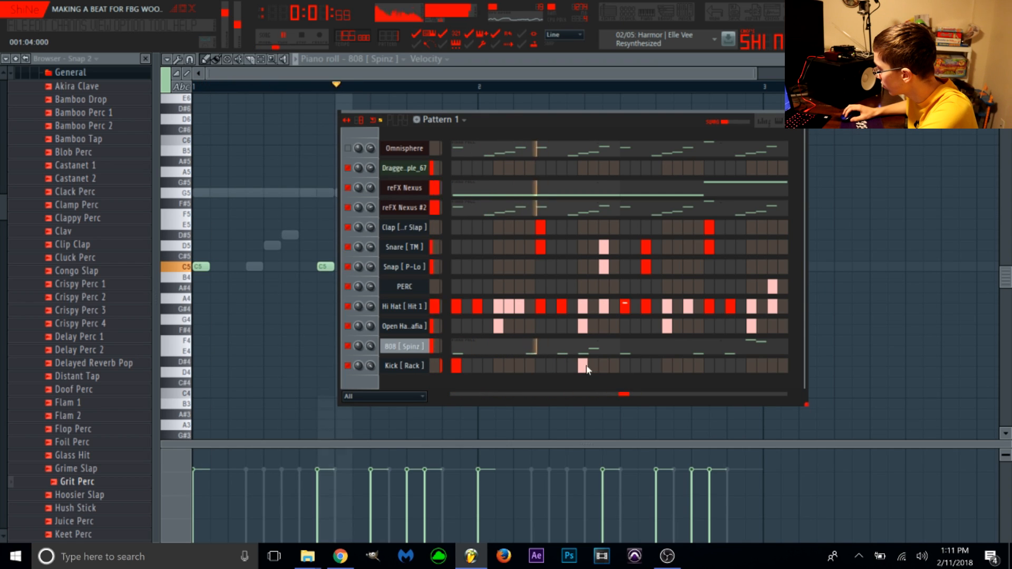
pyautogui.click(562, 366)
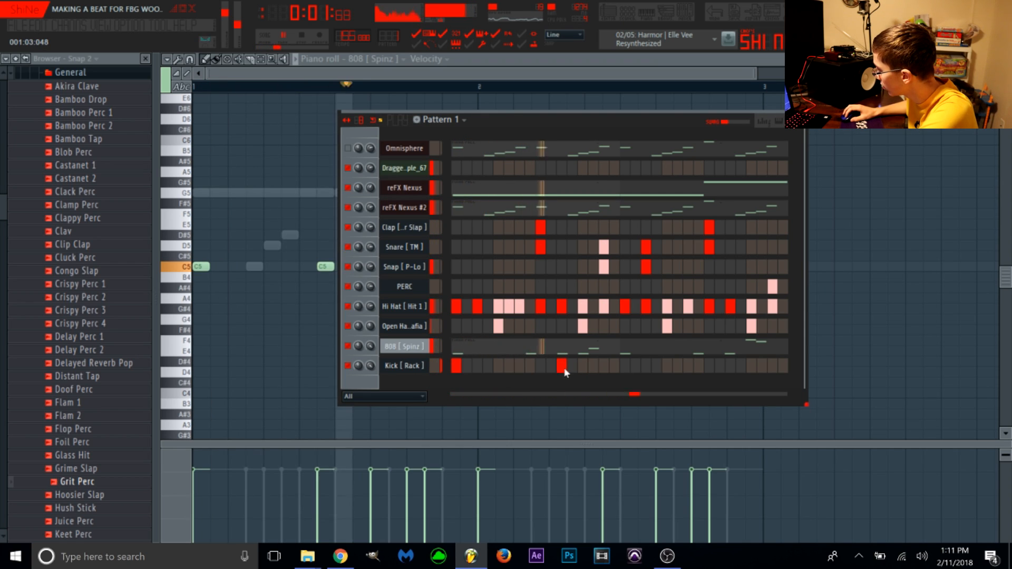
# Shift the second 808 note in each bar one sixteenth earlier, and add kicks on steps 21 and 27
pyautogui.click(375, 58)
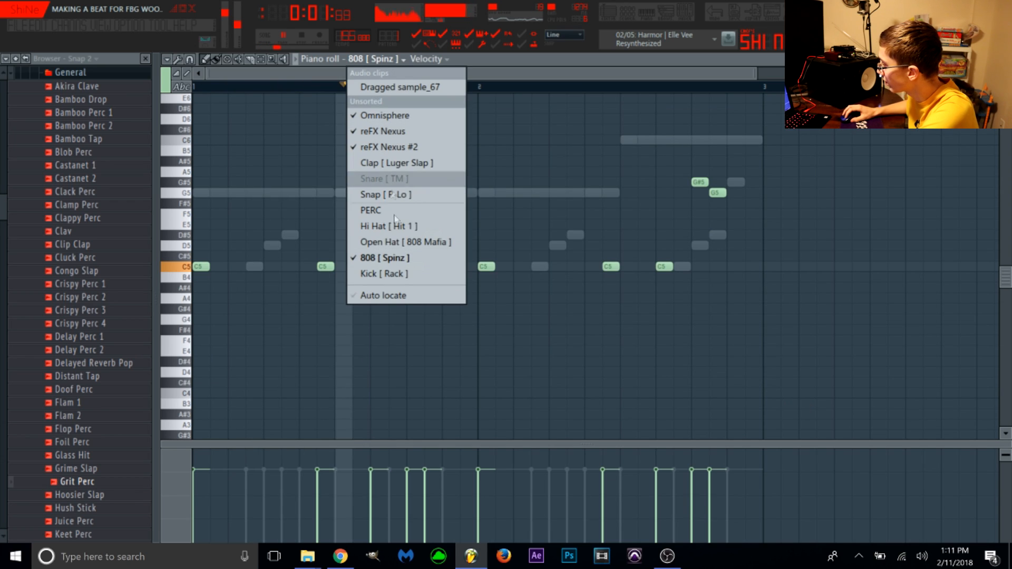
pyautogui.click(389, 257)
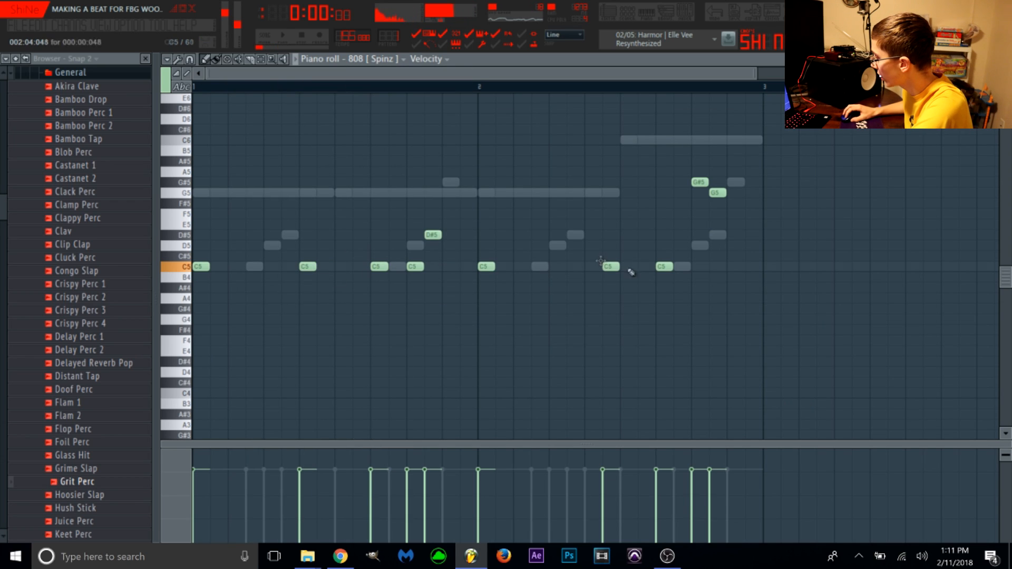
pyautogui.moveTo(610, 265); pyautogui.dragTo(592, 265)
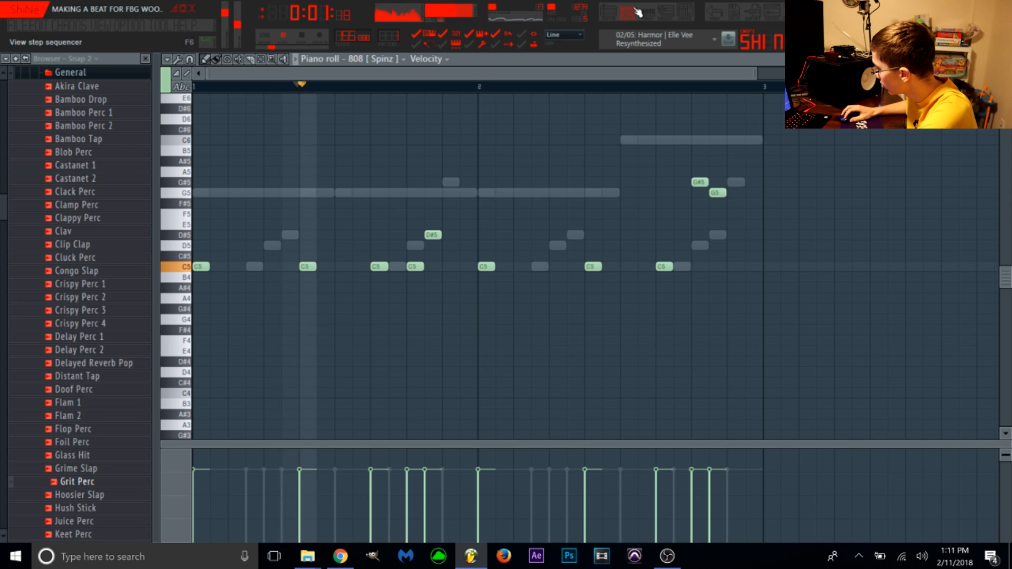
pyautogui.press('F6')
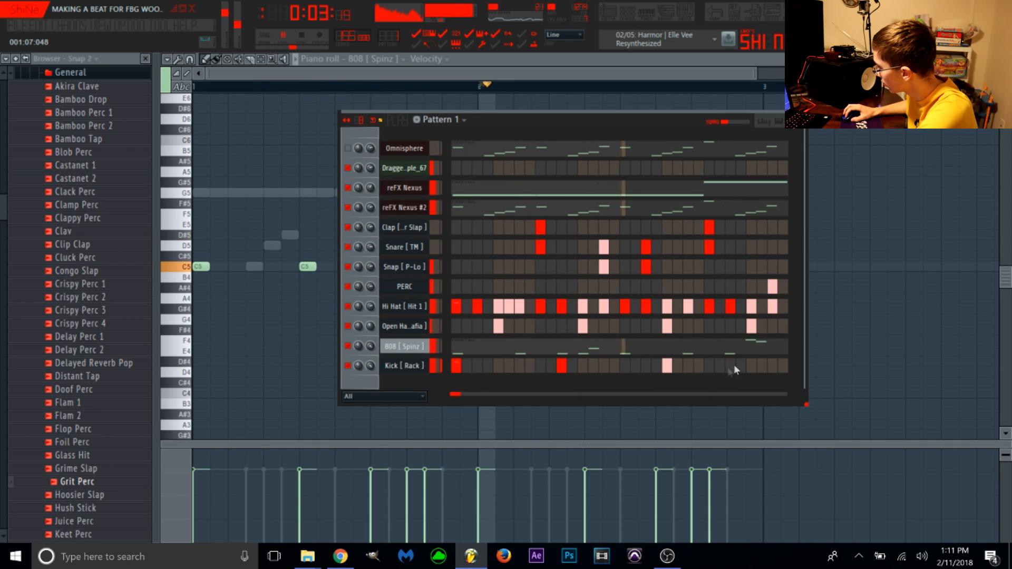
pyautogui.click(728, 364)
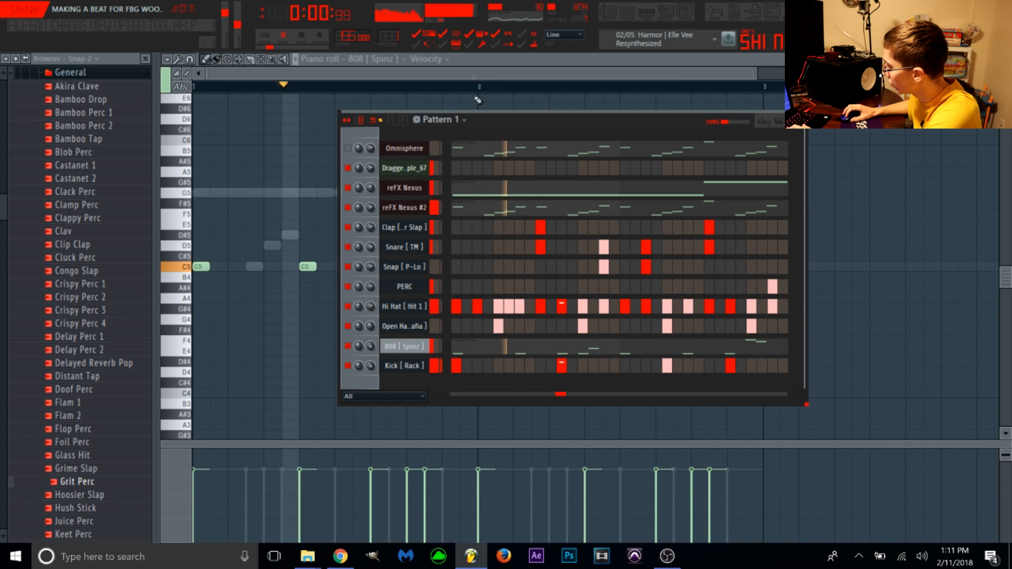
# Convert the hi-hat steps into piano roll notes on C5 that fill bars 1 and 2
pyautogui.rightClick(404, 306)
pyautogui.click(477, 303)
pyautogui.moveTo(515, 74)
pyautogui.mouseDown()
pyautogui.moveTo(790, 142)
pyautogui.moveTo(975, 140)
pyautogui.mouseUp()
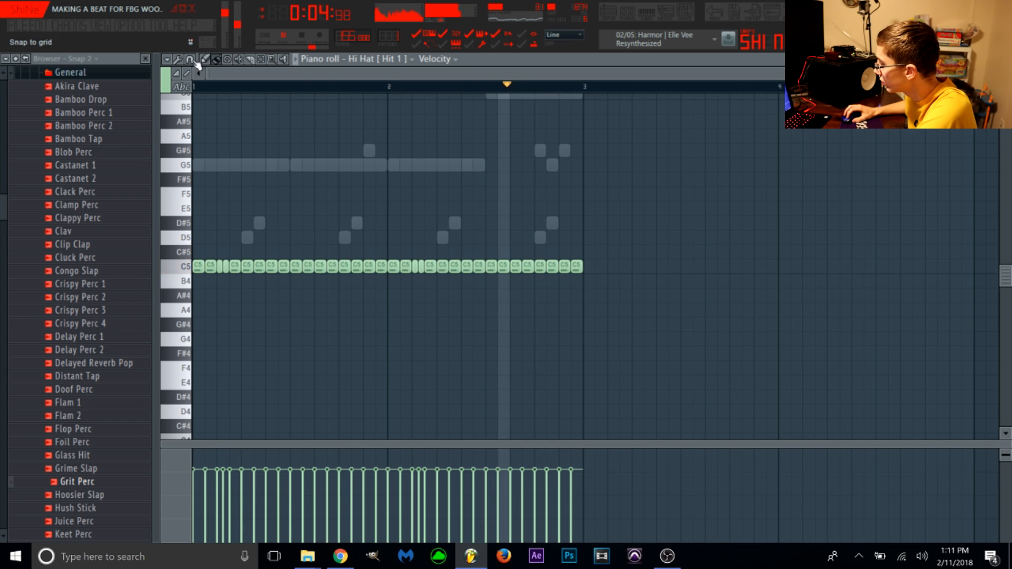
# Duplicate all Omnisphere and reFX Nexus notes from bars 1 and 2 into bars 3 and 4
pyautogui.click(378, 58)
pyautogui.click(382, 117)
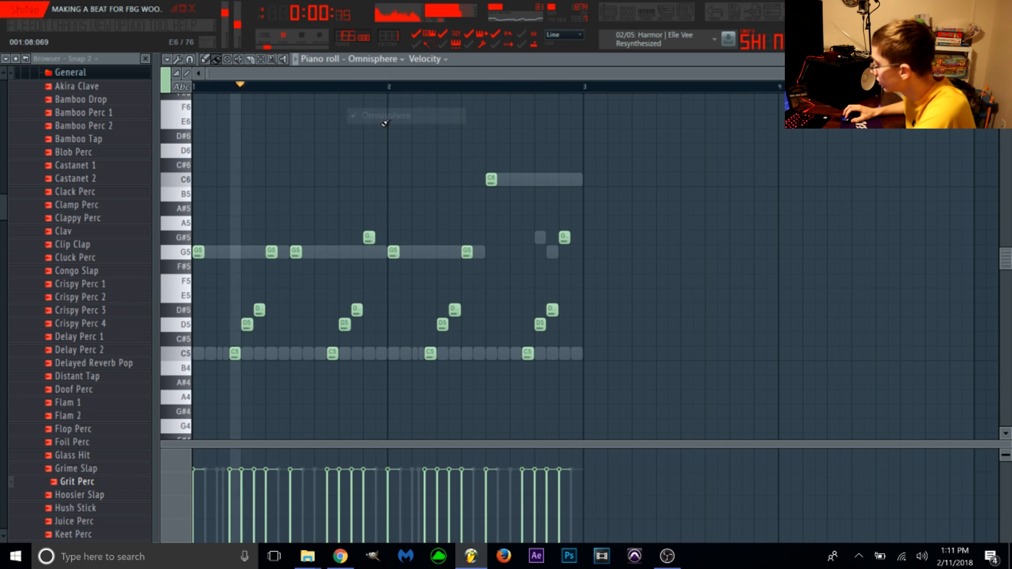
pyautogui.hotkey('ctrl', 'a')
pyautogui.click(378, 58)
pyautogui.click(395, 131)
pyautogui.hotkey('ctrl', 'a')
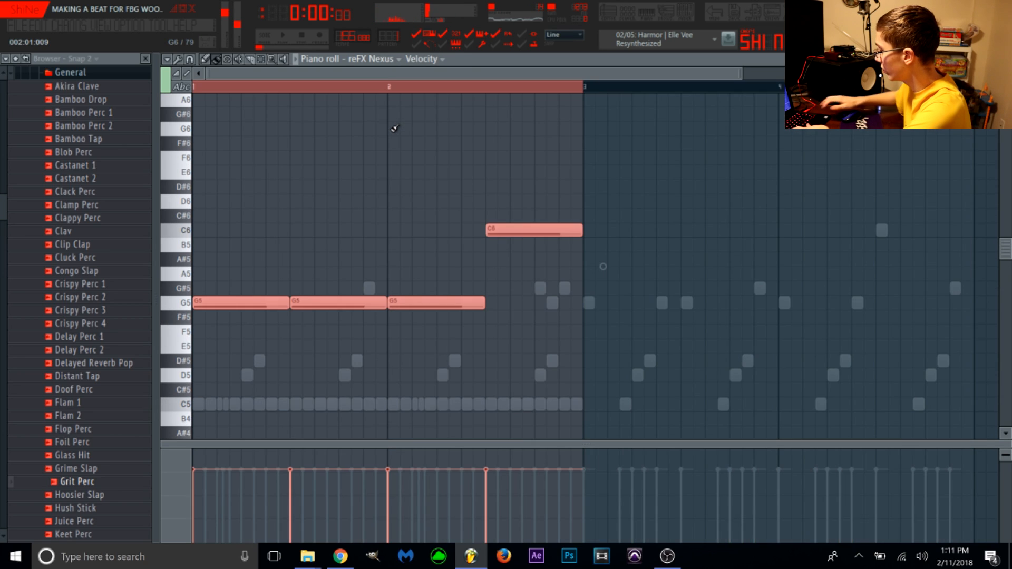
pyautogui.hotkey('ctrl', 'b')
# Duplicate all reFX Nexus #2 and hi-hat notes from bars 1 and 2 into bars 3 and 4
pyautogui.click(378, 58)
pyautogui.click(381, 146)
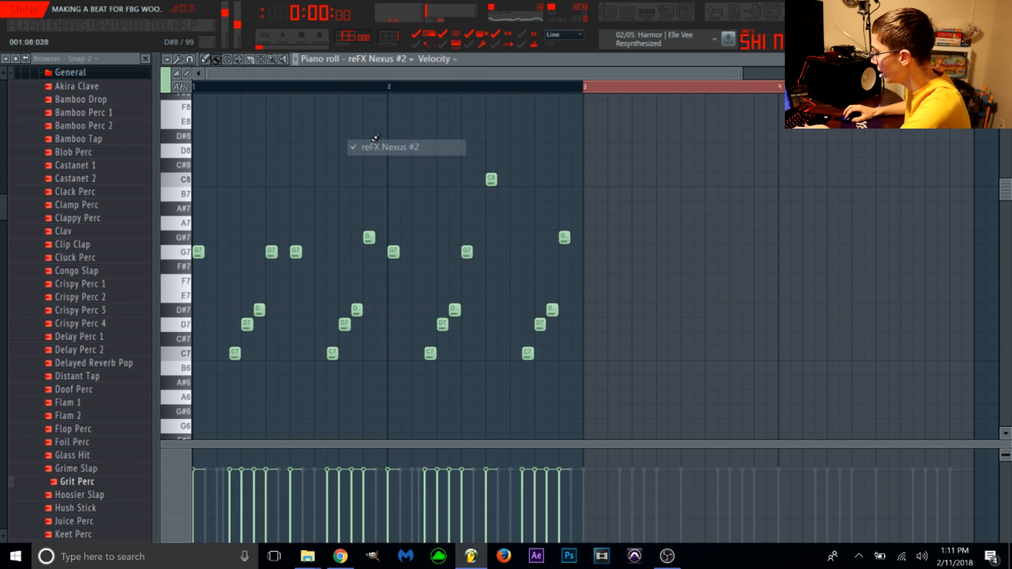
pyautogui.hotkey('ctrl', 'a')
pyautogui.hotkey('ctrl', 'b')
pyautogui.click(407, 59)
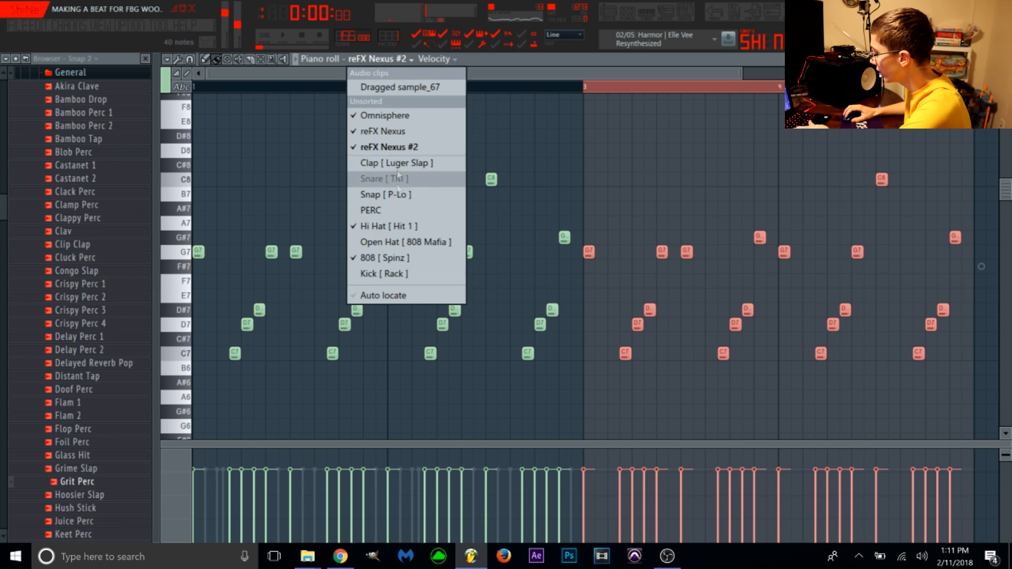
pyautogui.click(388, 231)
pyautogui.hotkey('ctrl', 'a')
pyautogui.hotkey('ctrl', 'b')
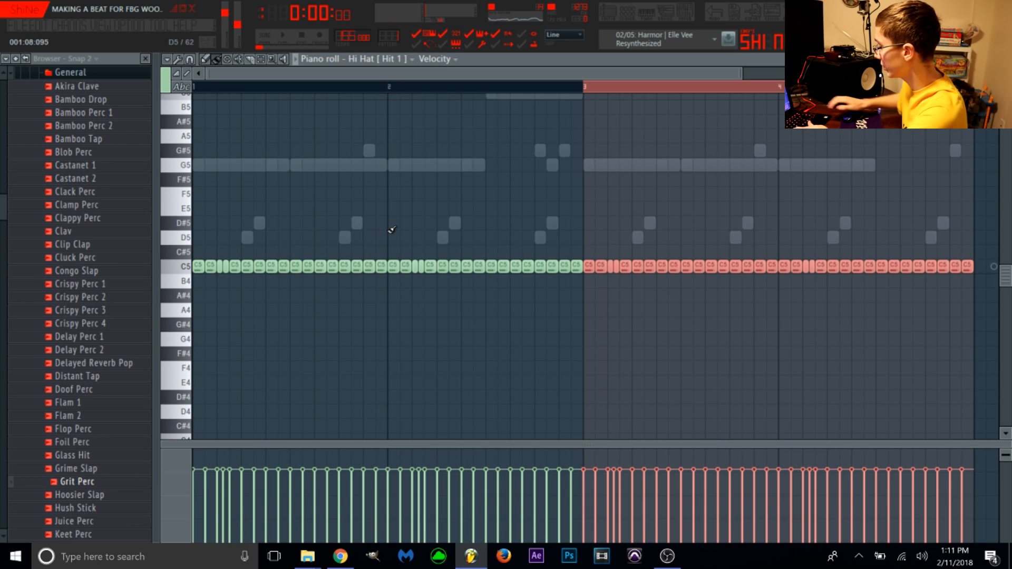
# Duplicate the whole two-bar 808 [ Spinz ] line into bars 3 and 4
pyautogui.click(405, 59)
pyautogui.click(401, 270)
pyautogui.hotkey('ctrl', 'a')
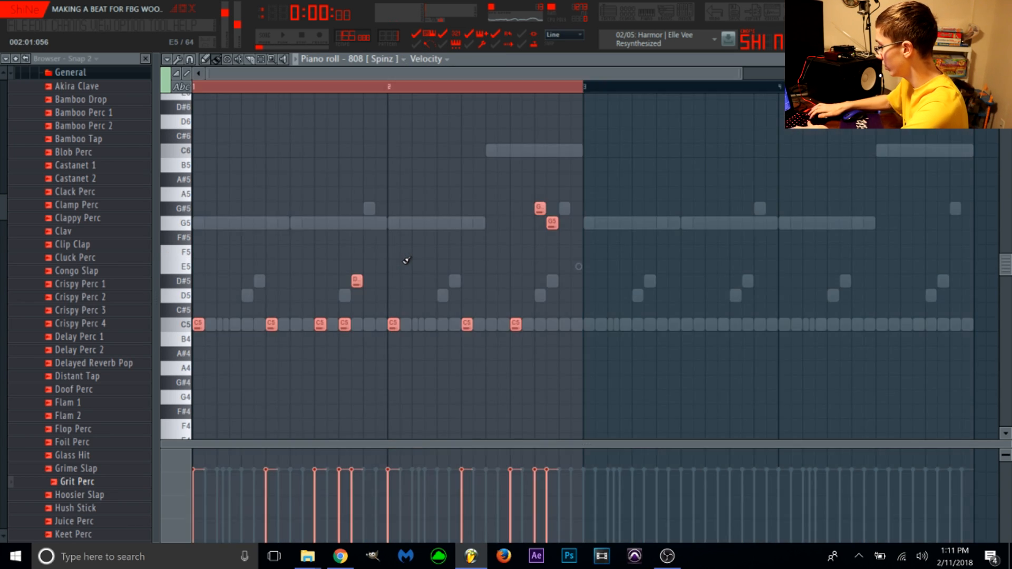
pyautogui.hotkey('ctrl', 'b')
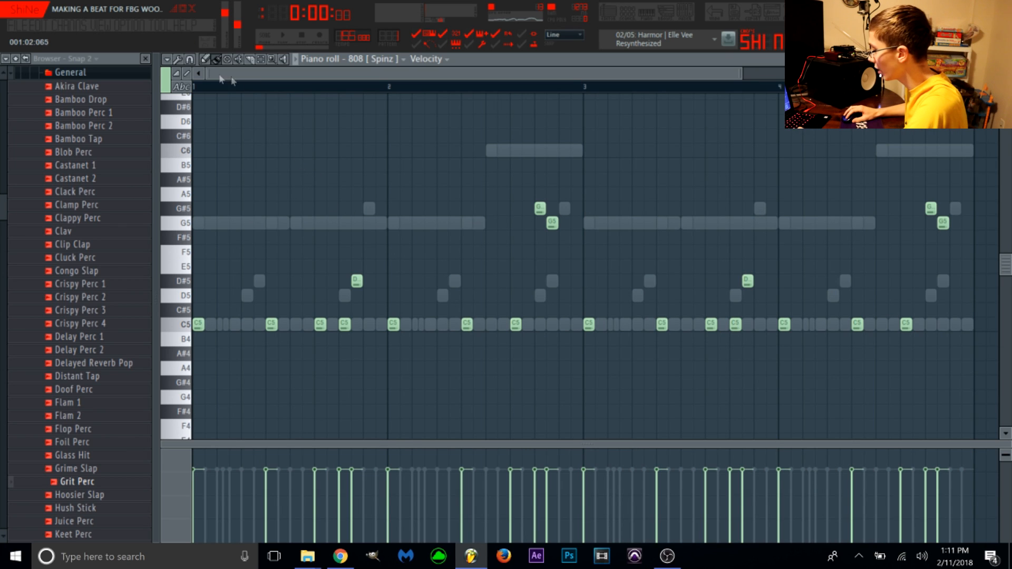
# Add very short G5 notes just before the end of bar 4 in the 808 [ Spinz ] piano roll
pyautogui.scroll(-3, 551, 150)
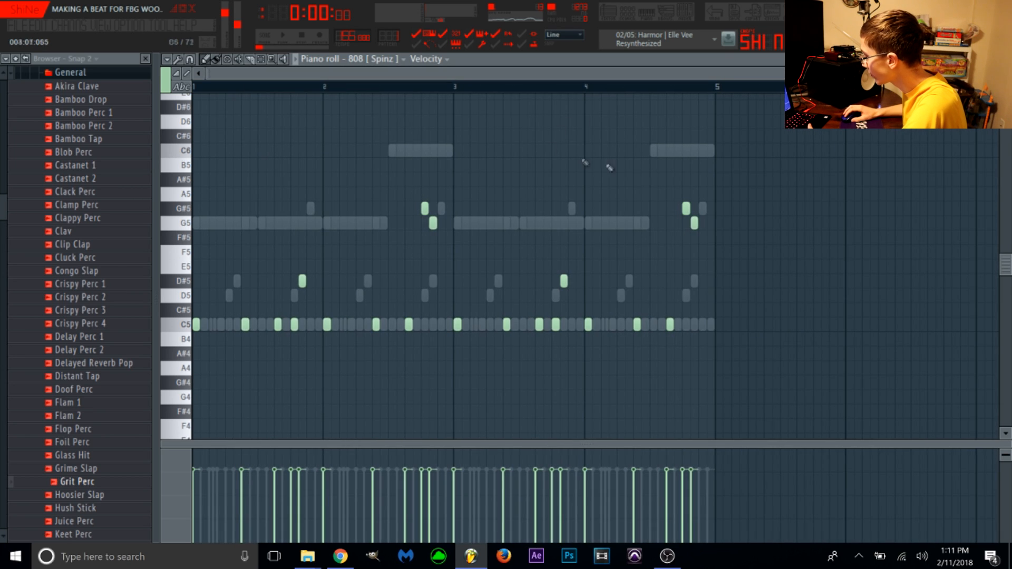
pyautogui.click(193, 59)
pyautogui.click(212, 164)
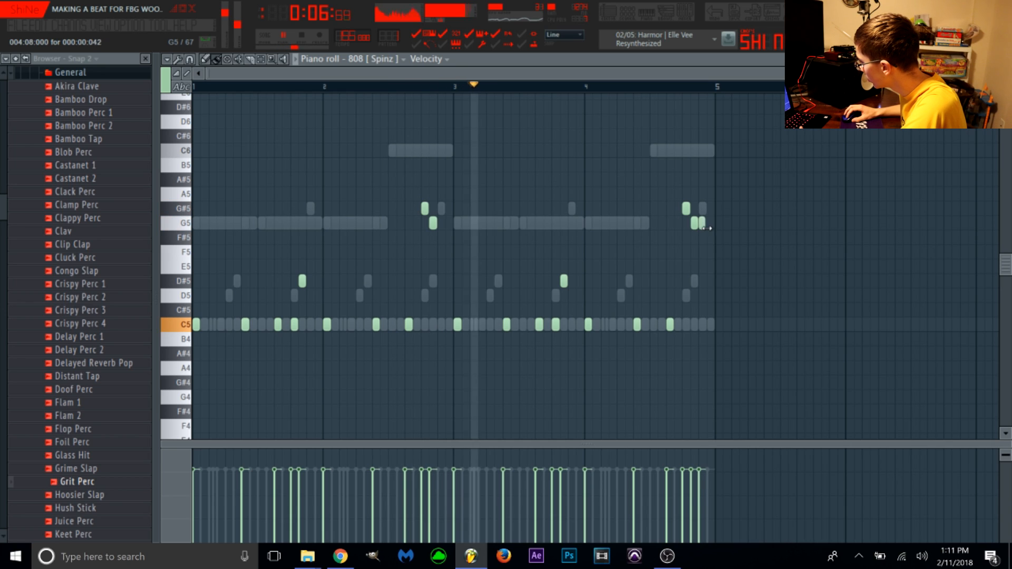
pyautogui.moveTo(717, 230); pyautogui.dragTo(707, 226)
pyautogui.click(713, 233)
pyautogui.rightClick(712, 229)
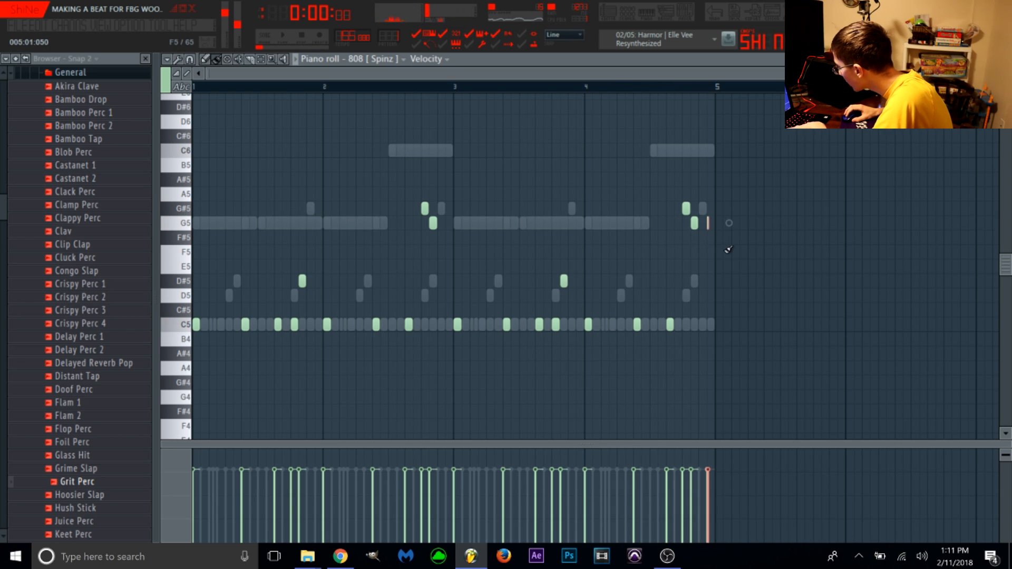
pyautogui.press('F5')
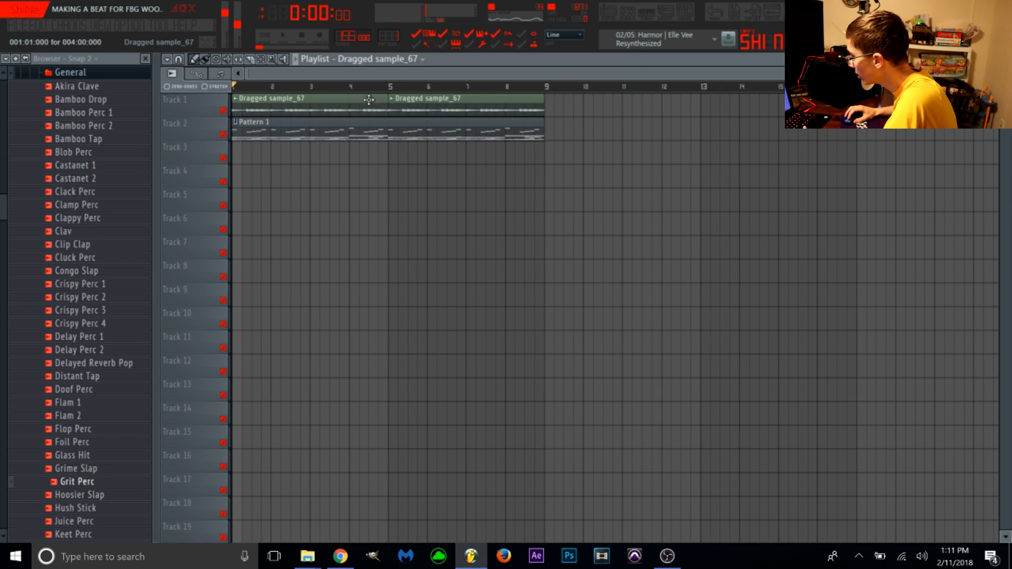
pyautogui.click(620, 15)
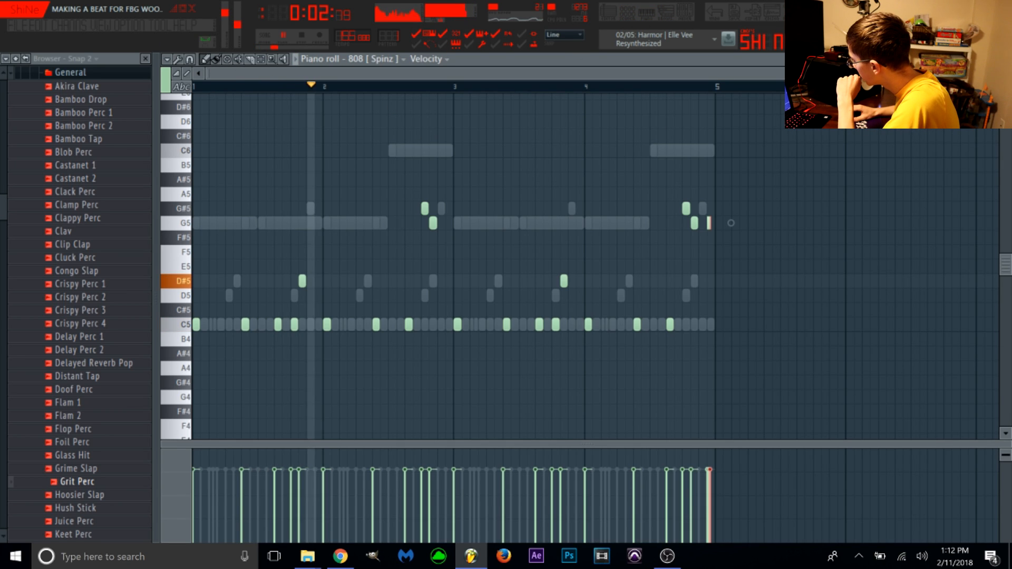
pyautogui.moveTo(988, 73); pyautogui.dragTo(899, 79)
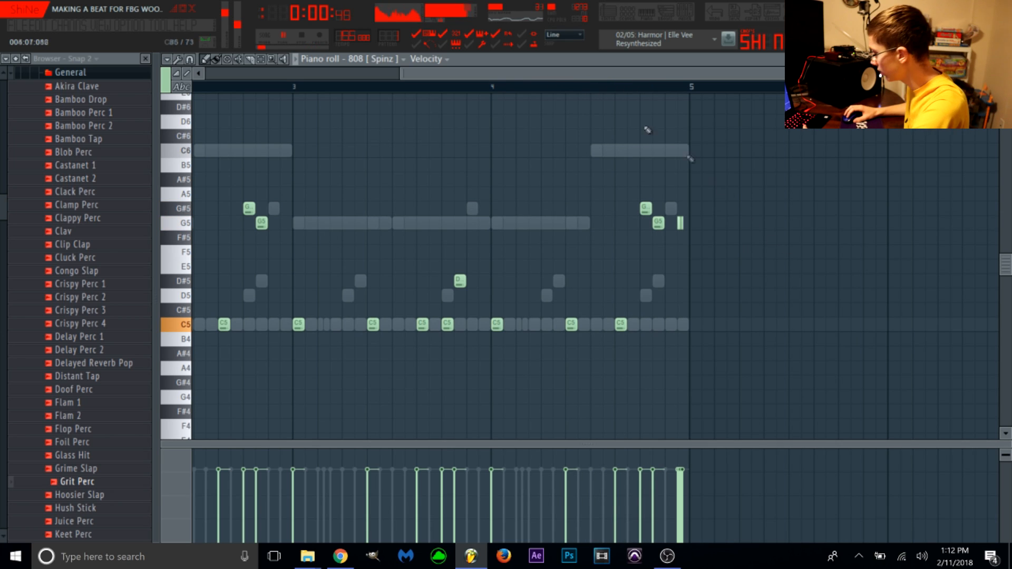
pyautogui.moveTo(563, 75); pyautogui.dragTo(364, 76)
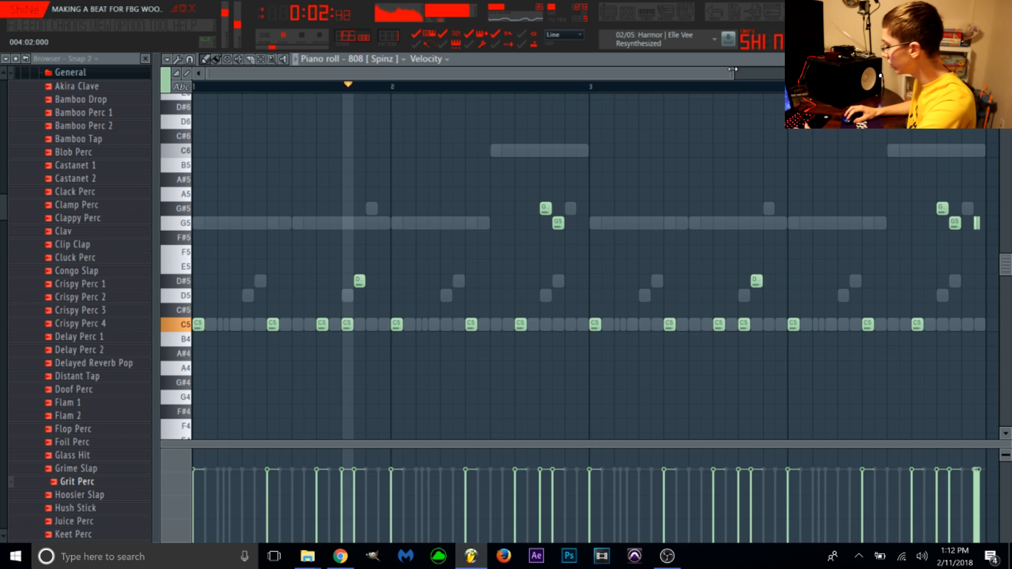
# Load Effectrix into the first effect slot of the Hi Hat [ Hit 1 ] mixer track
pyautogui.scroll(-2, 318, 99)
pyautogui.click(373, 59)
pyautogui.click(384, 225)
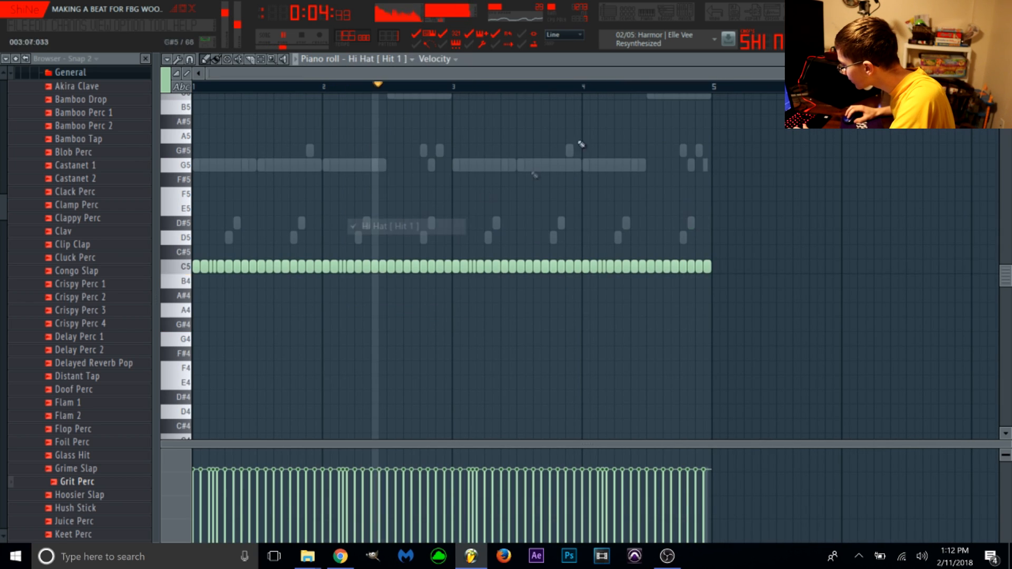
pyautogui.click(685, 11)
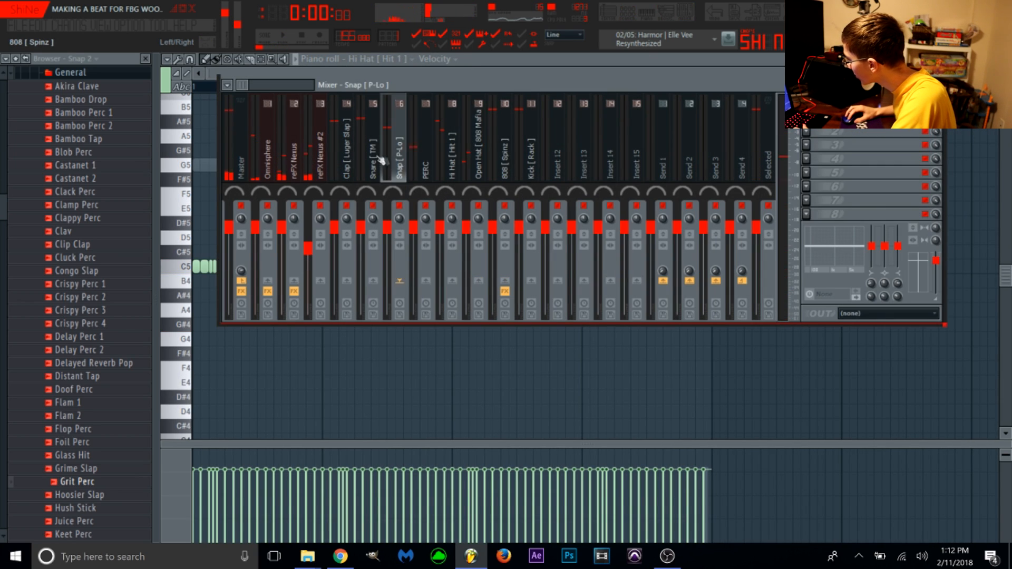
pyautogui.click(806, 118)
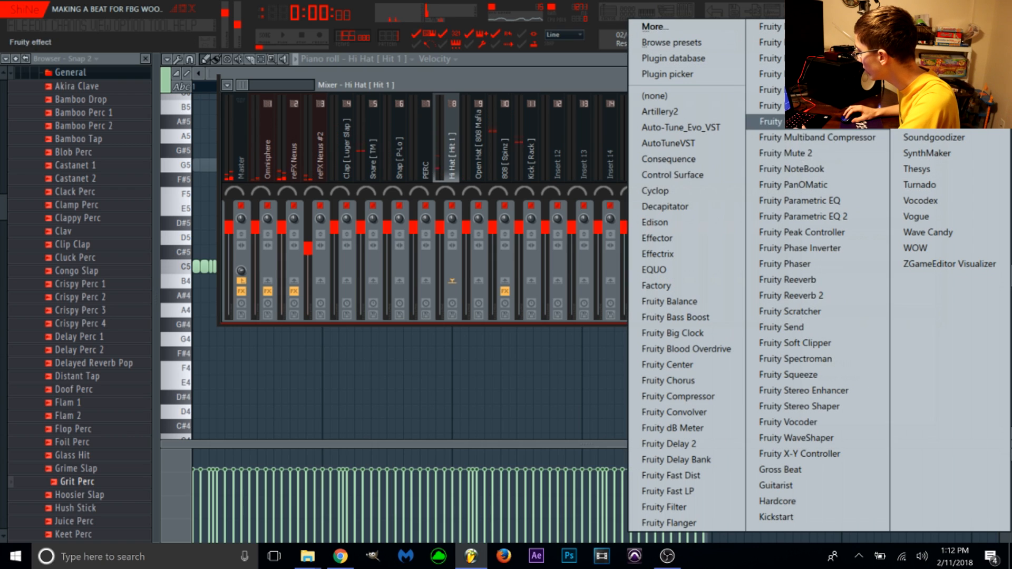
pyautogui.click(661, 254)
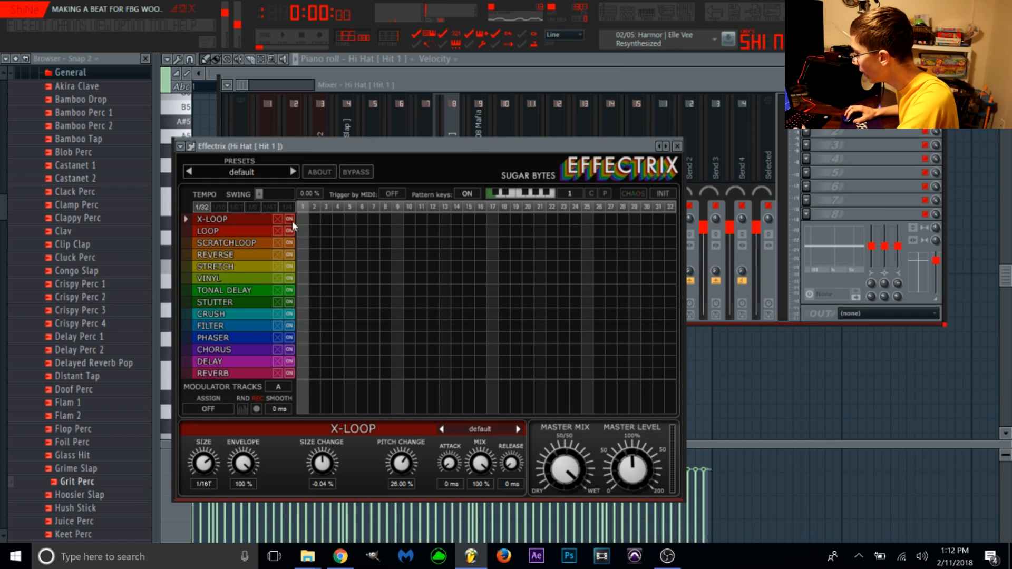
# Set the hi-hat Effectrix tempo to 1/8 and choose the Down Slapper preset for X-Loop
pyautogui.click(248, 174)
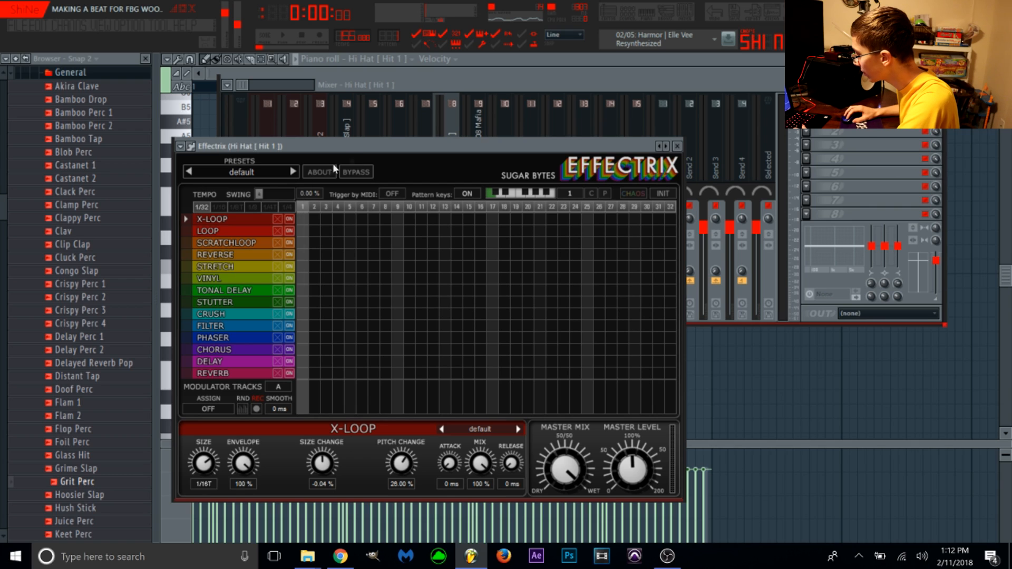
pyautogui.click(253, 207)
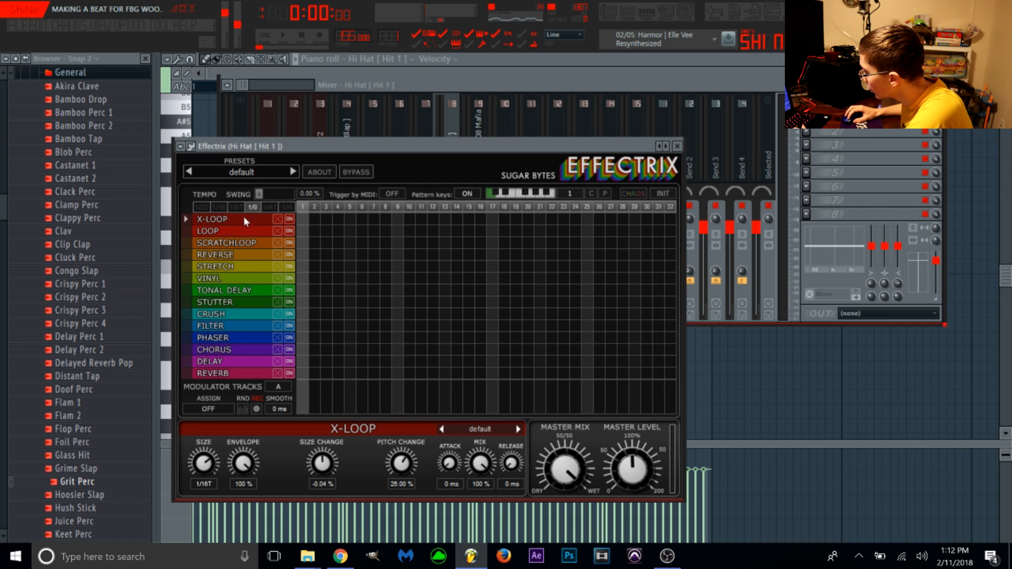
pyautogui.click(481, 431)
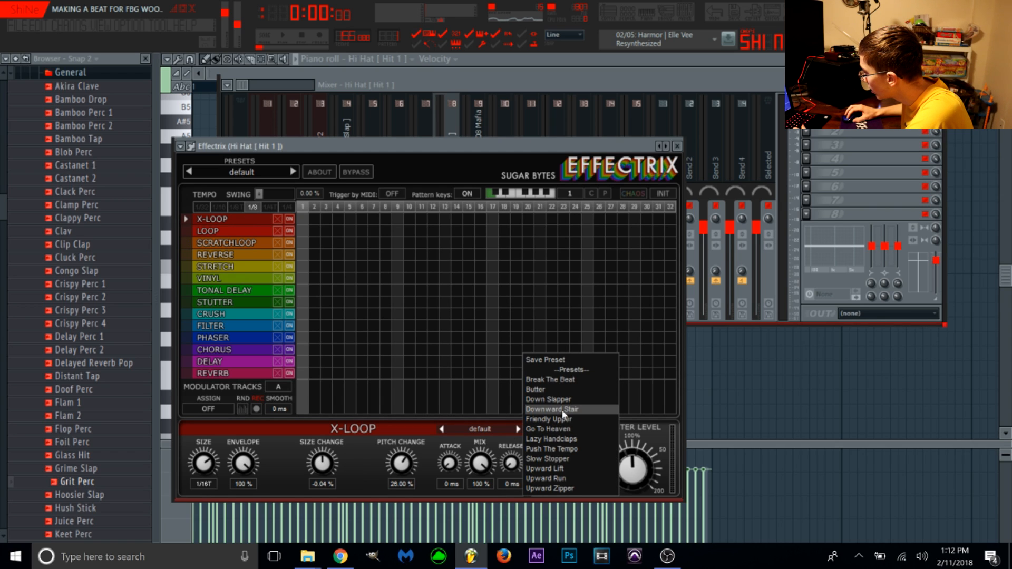
pyautogui.click(550, 399)
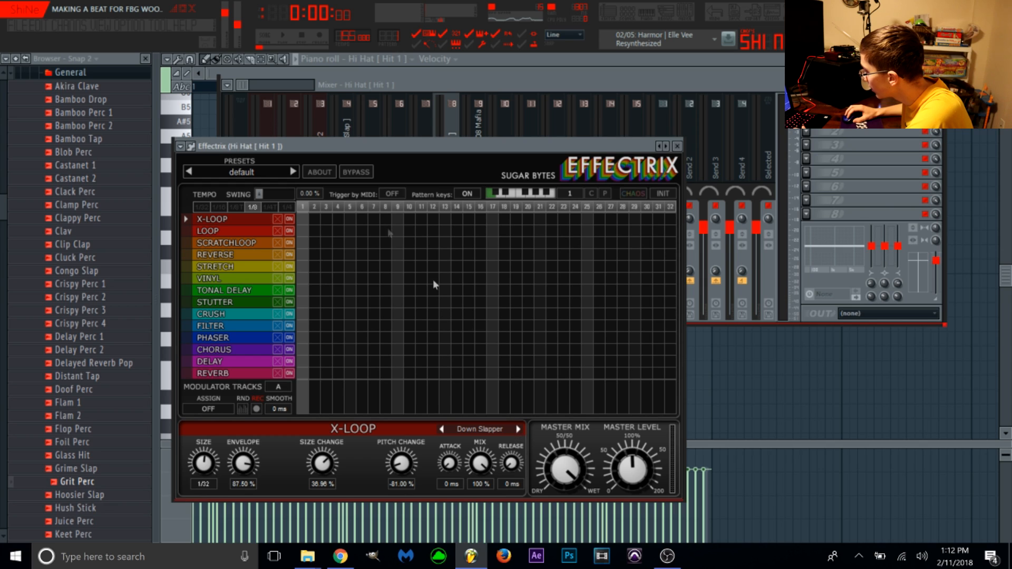
# Place an X-Loop block on step 9 and Reverse blocks on steps 15 and 25 while auditioning the beat
pyautogui.click(290, 39)
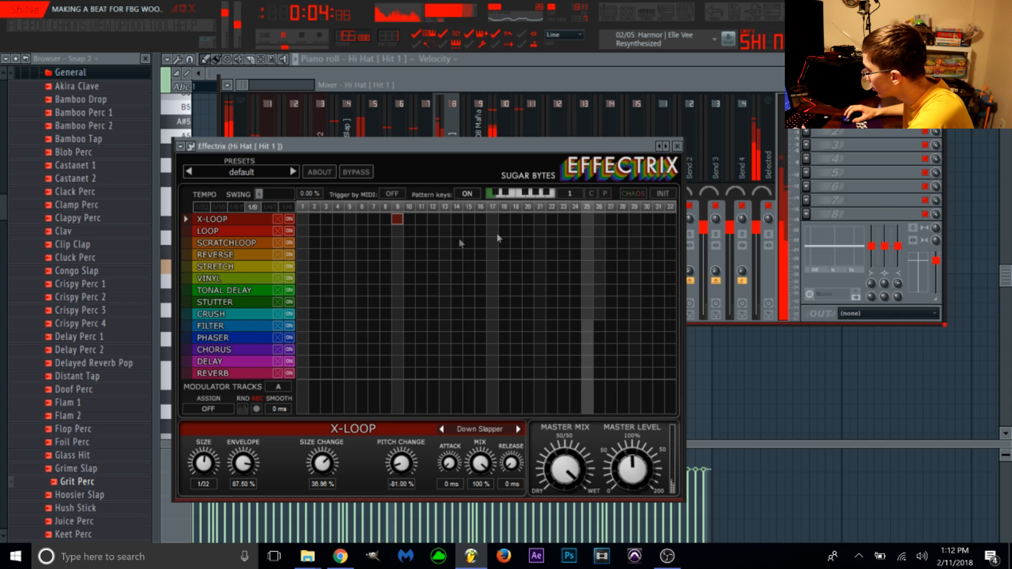
pyautogui.click(324, 255)
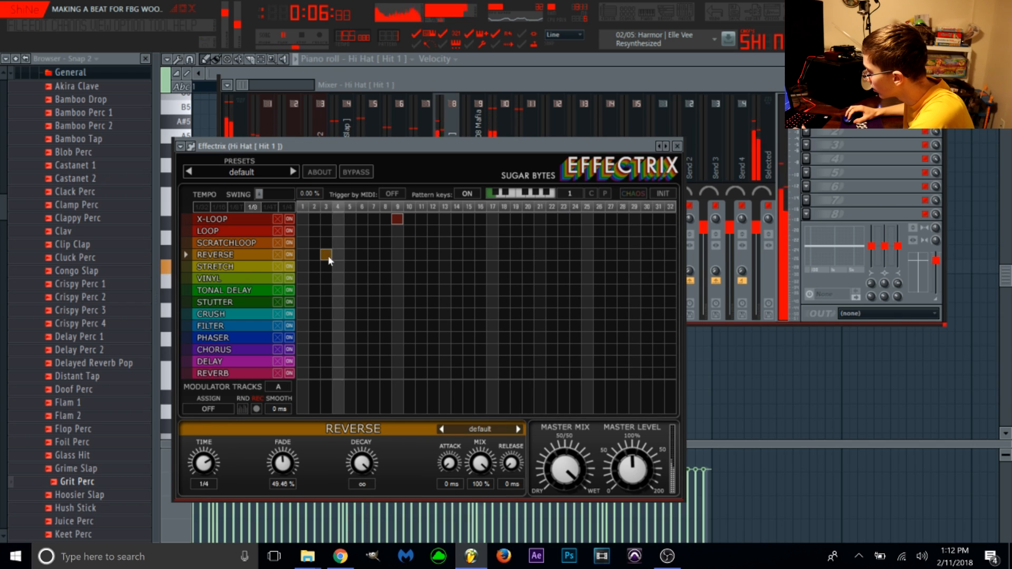
pyautogui.click(468, 254)
pyautogui.click(586, 255)
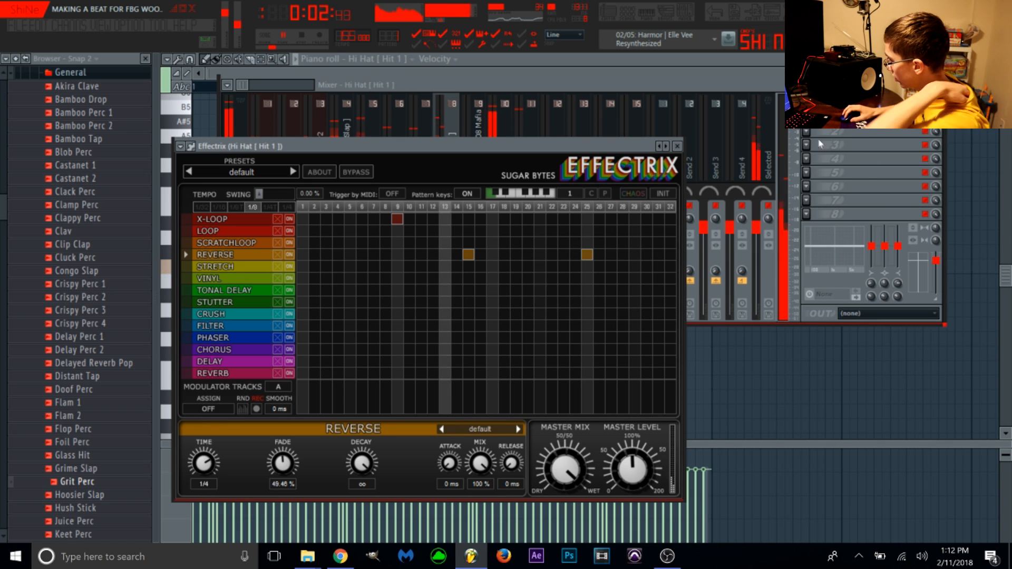
pyautogui.click(285, 38)
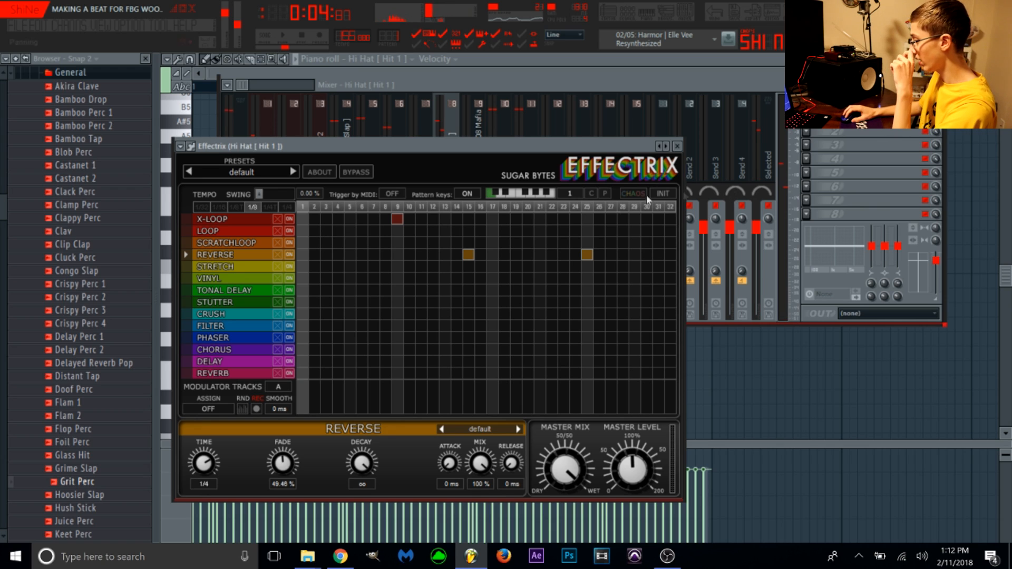
# Load a second Effectrix into the hi-hat track's second effect slot and set its tempo to 1/8
pyautogui.click(811, 141)
pyautogui.click(685, 259)
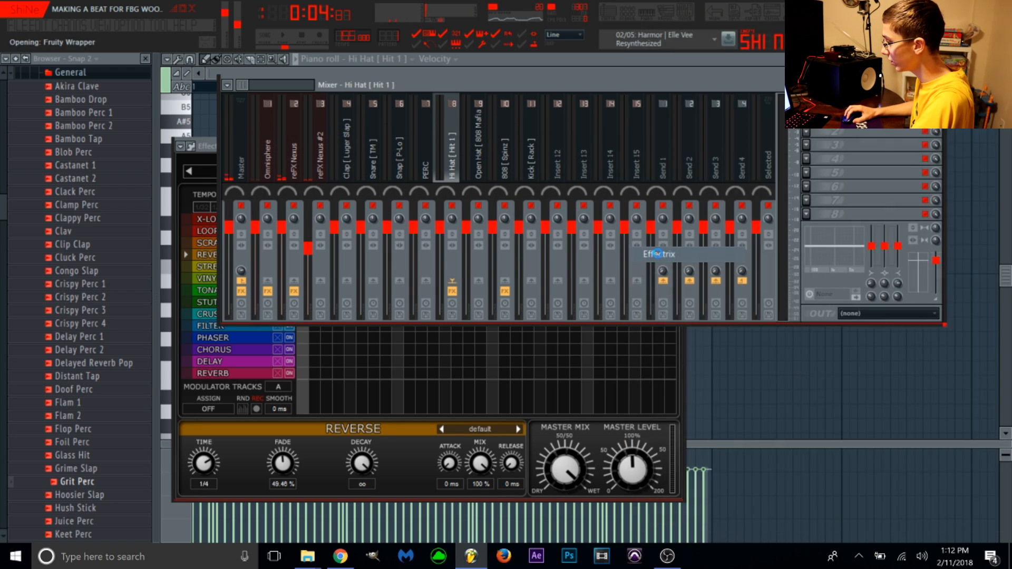
pyautogui.moveTo(346, 182); pyautogui.dragTo(519, 147)
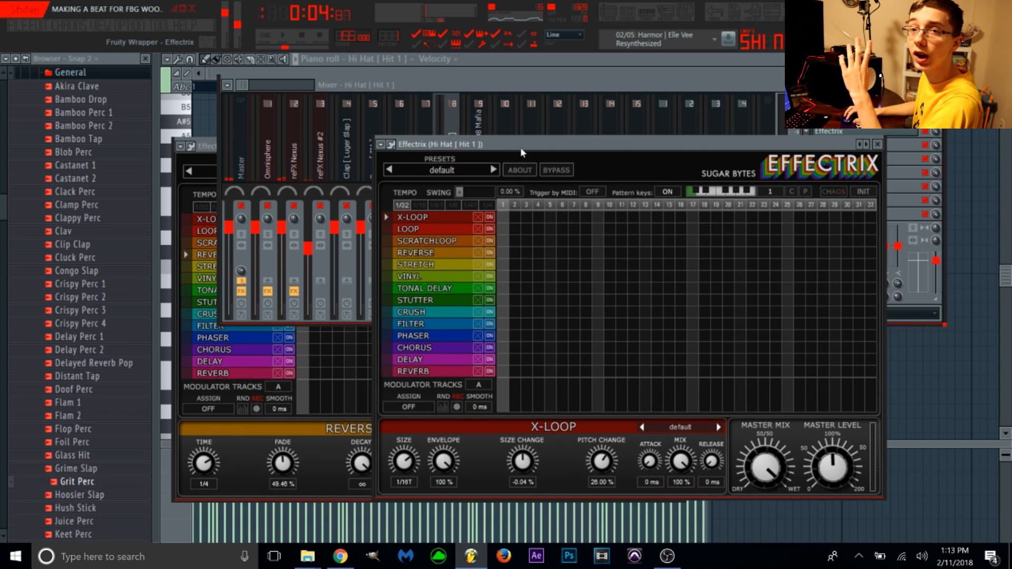
pyautogui.click(451, 206)
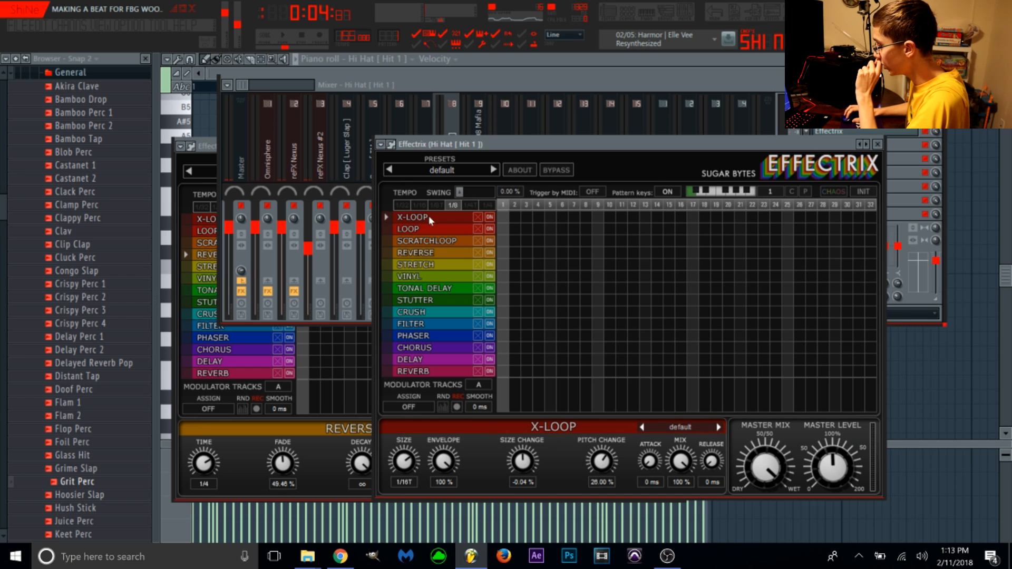
# Review the X-Loop settings in the first hi-hat Effectrix and close both Effectrix windows
pyautogui.moveTo(207, 146)
pyautogui.mouseDown()
pyautogui.moveTo(150, 158)
pyautogui.moveTo(215, 138)
pyautogui.mouseUp()
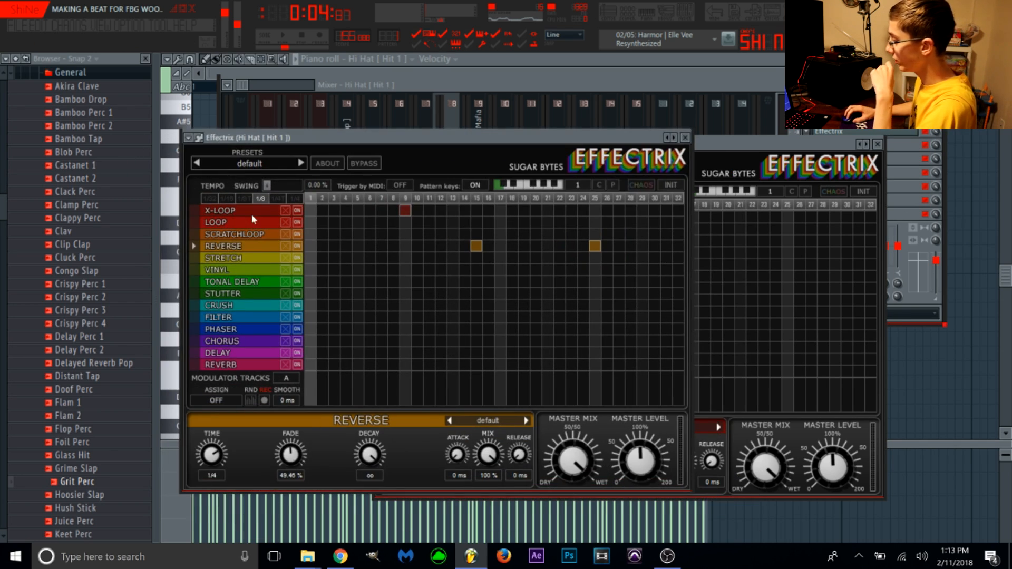
pyautogui.click(252, 214)
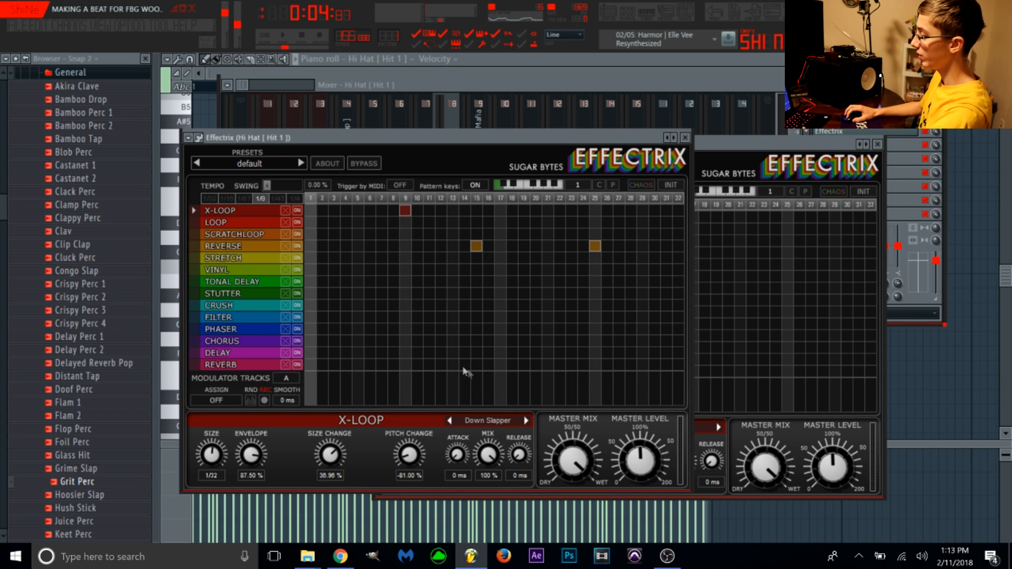
pyautogui.click(877, 145)
pyautogui.click(685, 137)
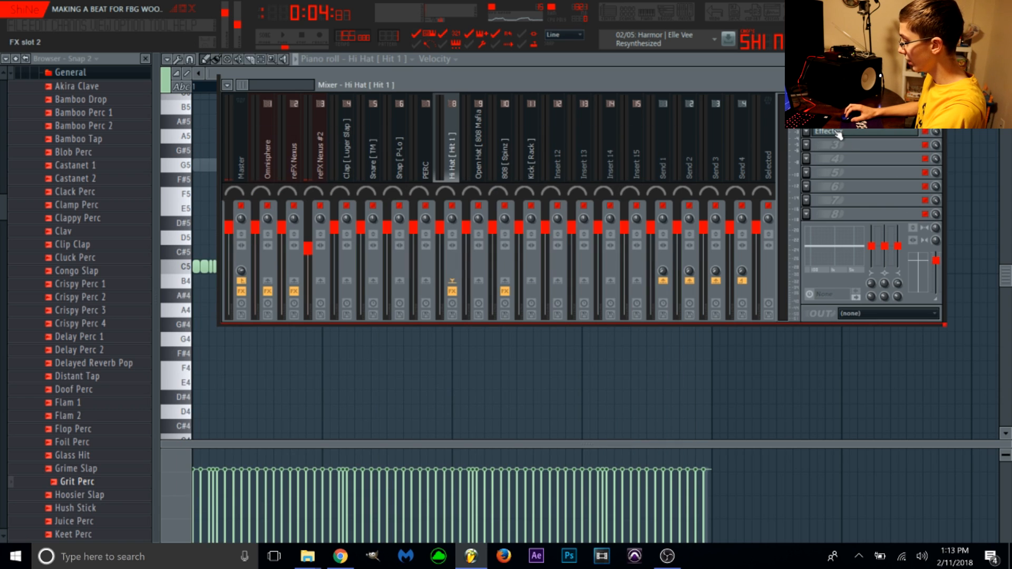
# Choose the Upward Run preset for X-Loop in the second hi-hat Effectrix
pyautogui.click(838, 134)
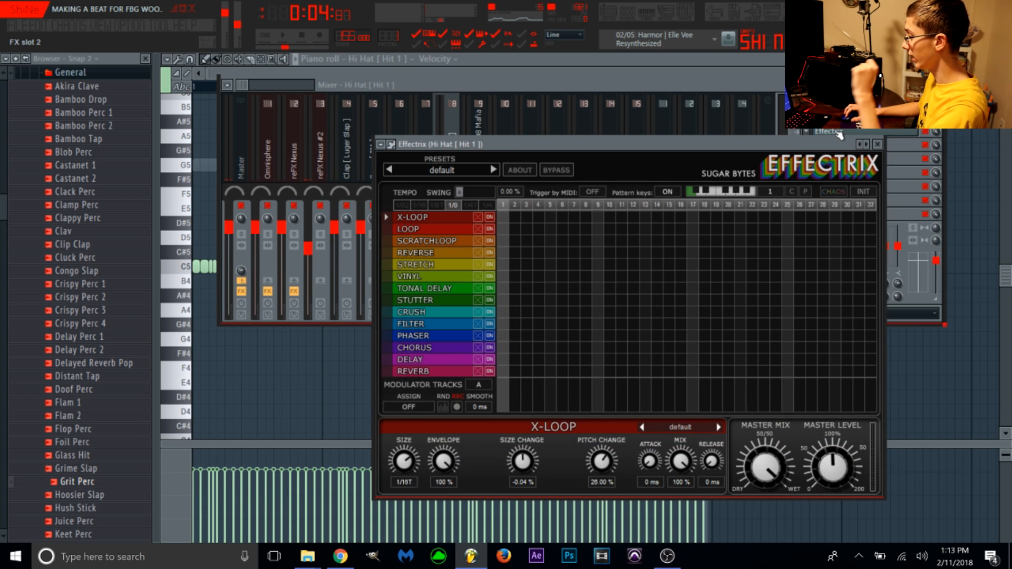
pyautogui.click(679, 430)
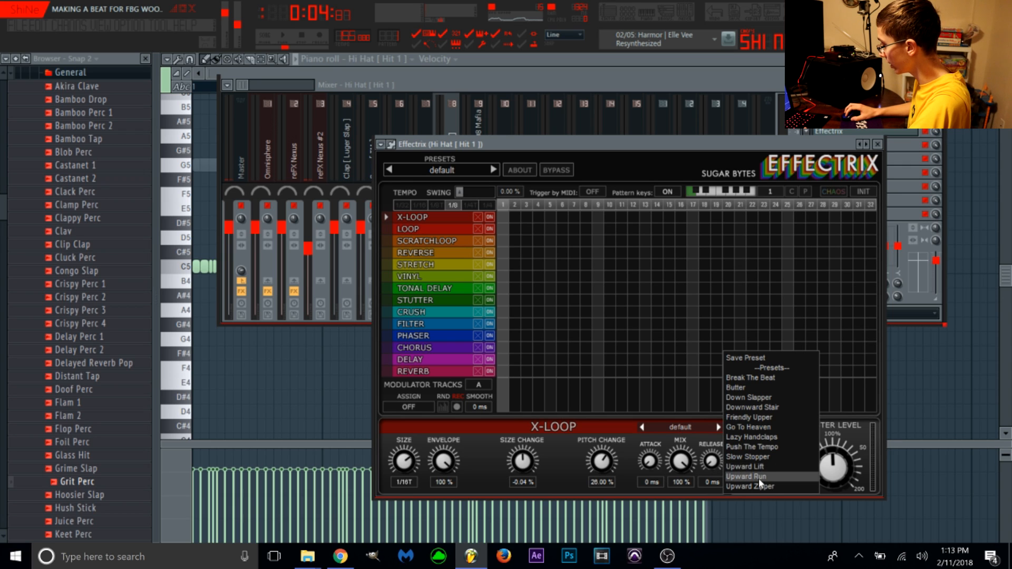
pyautogui.click(757, 477)
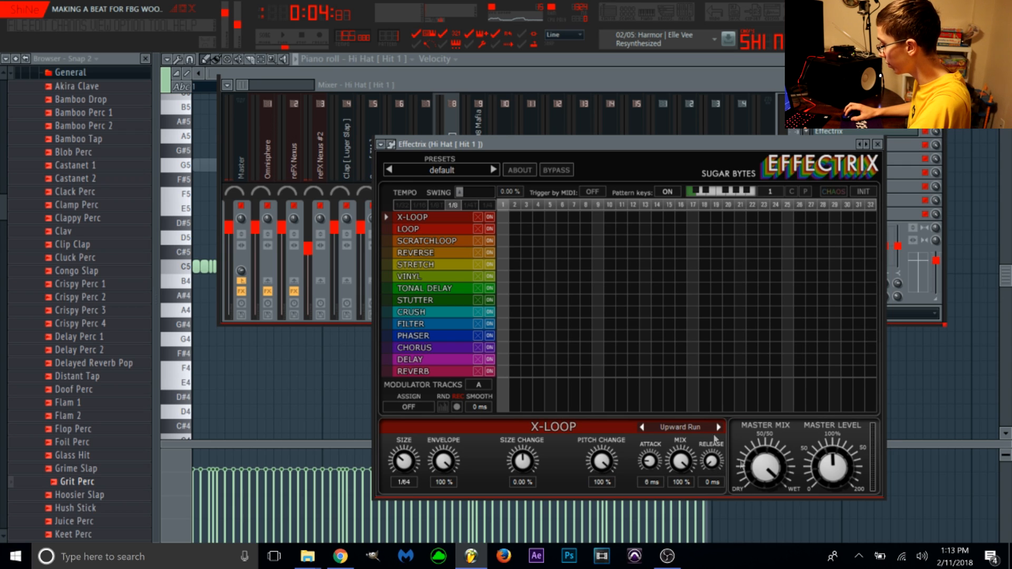
# Place a single X-Loop block on step 27 of the second Effectrix during playback
pyautogui.click(287, 38)
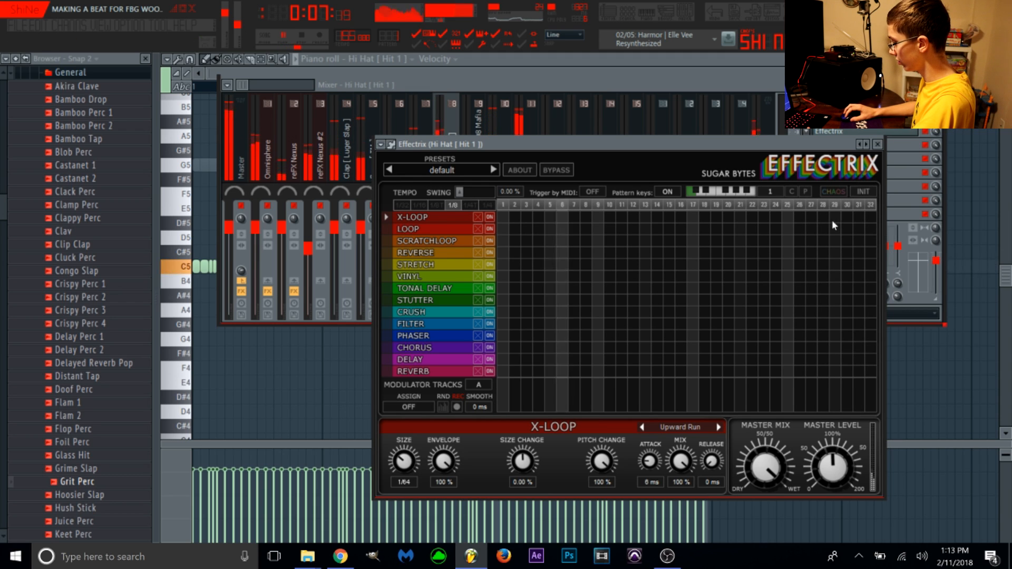
pyautogui.click(858, 217)
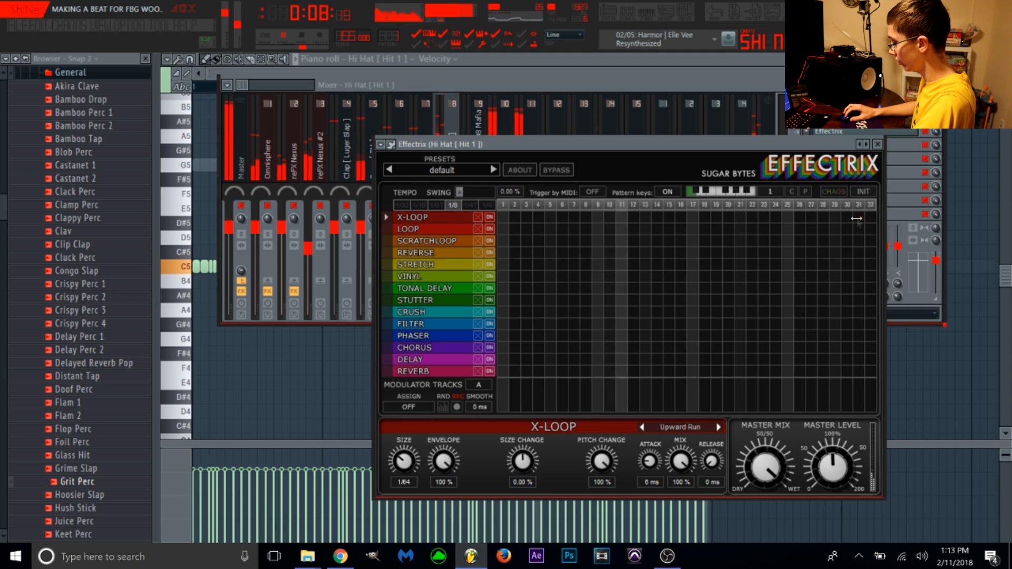
pyautogui.click(811, 220)
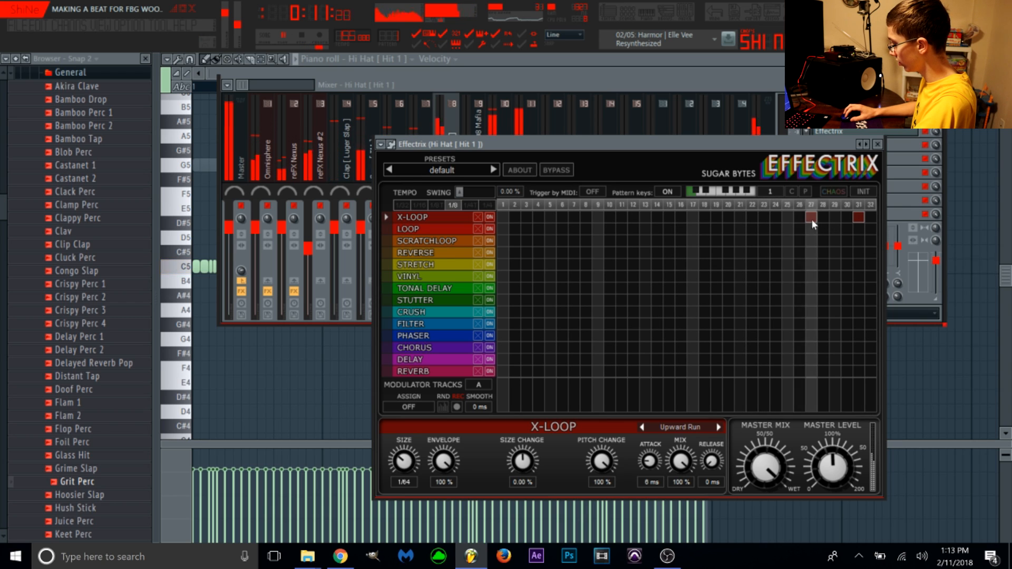
pyautogui.click(859, 217)
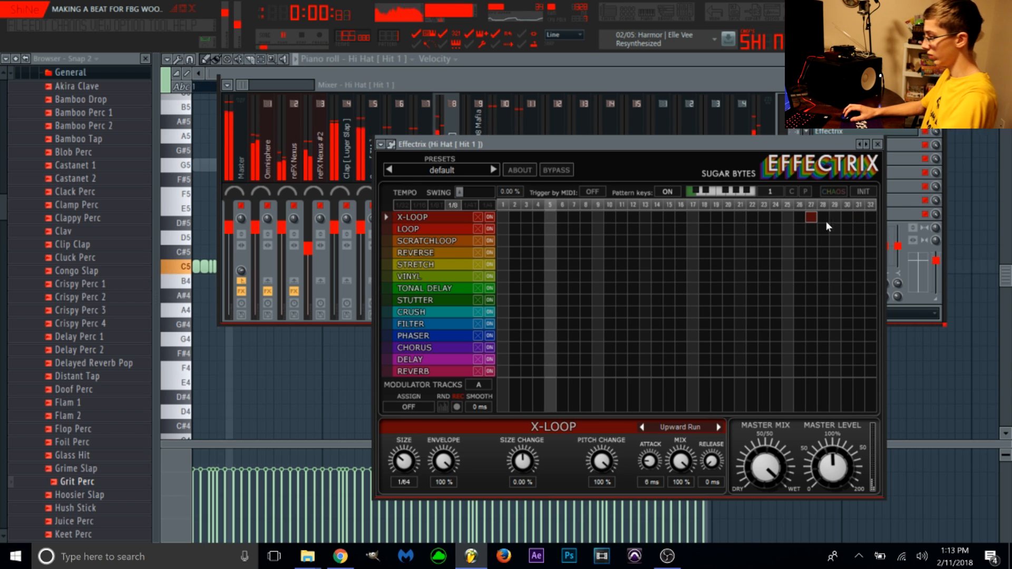
# Add a Chorus block on step 27 of the second Effectrix
pyautogui.click(810, 348)
pyautogui.click(811, 349)
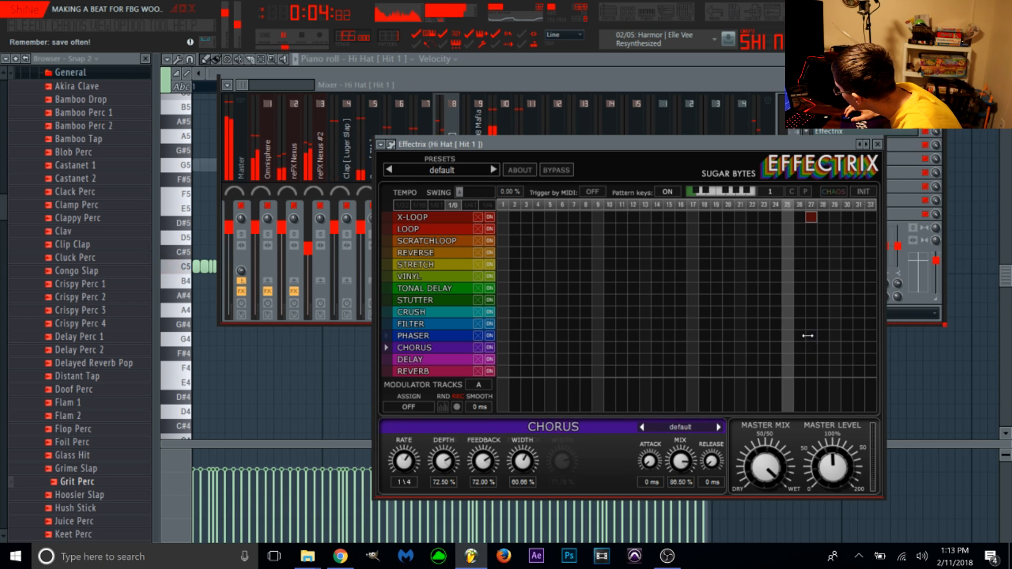
pyautogui.click(811, 337)
pyautogui.click(812, 338)
pyautogui.click(811, 348)
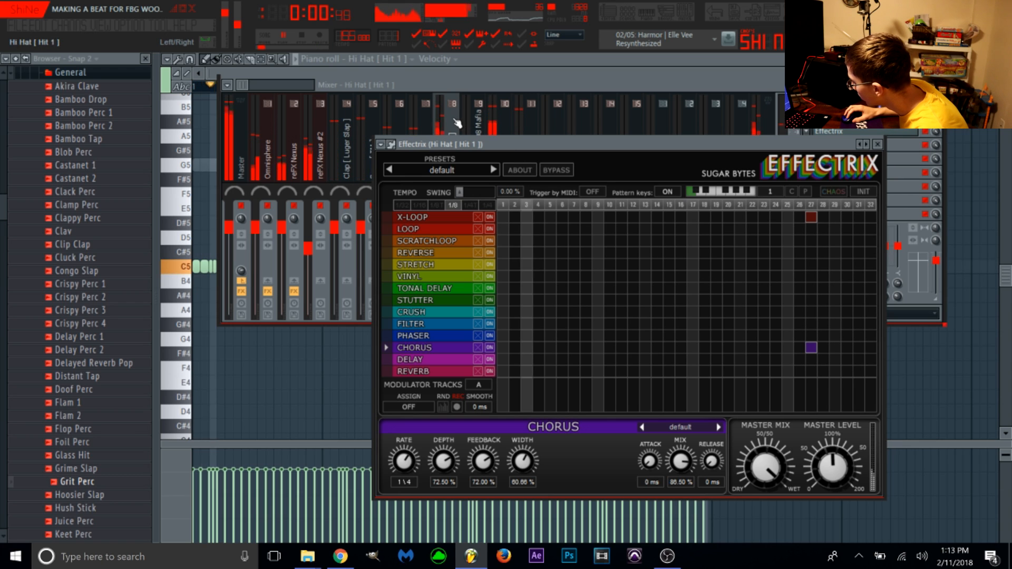
# Change the X-Loop preset in the second hi-hat Effectrix to Break The Beat and play the pattern
pyautogui.click(468, 217)
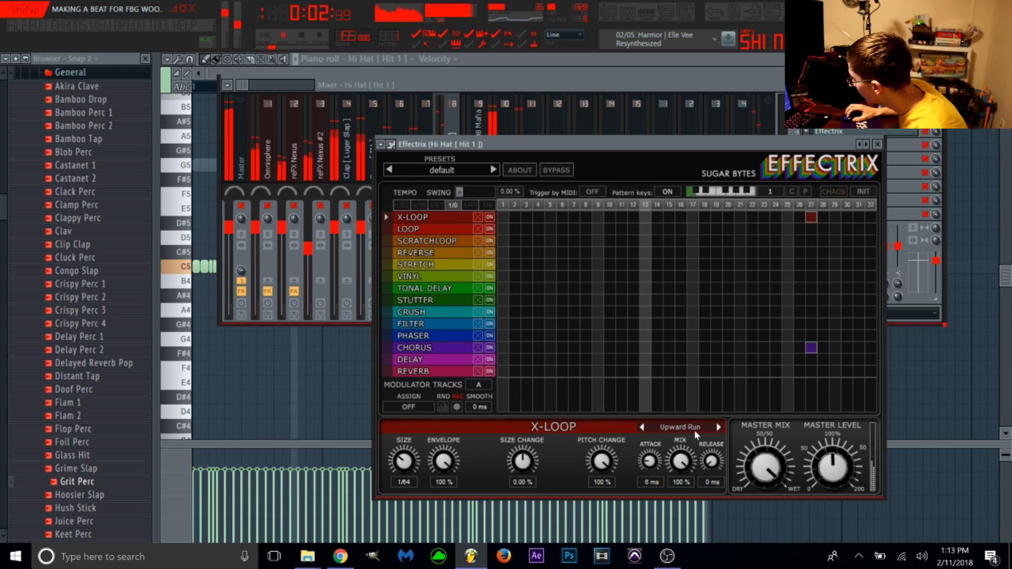
pyautogui.click(718, 427)
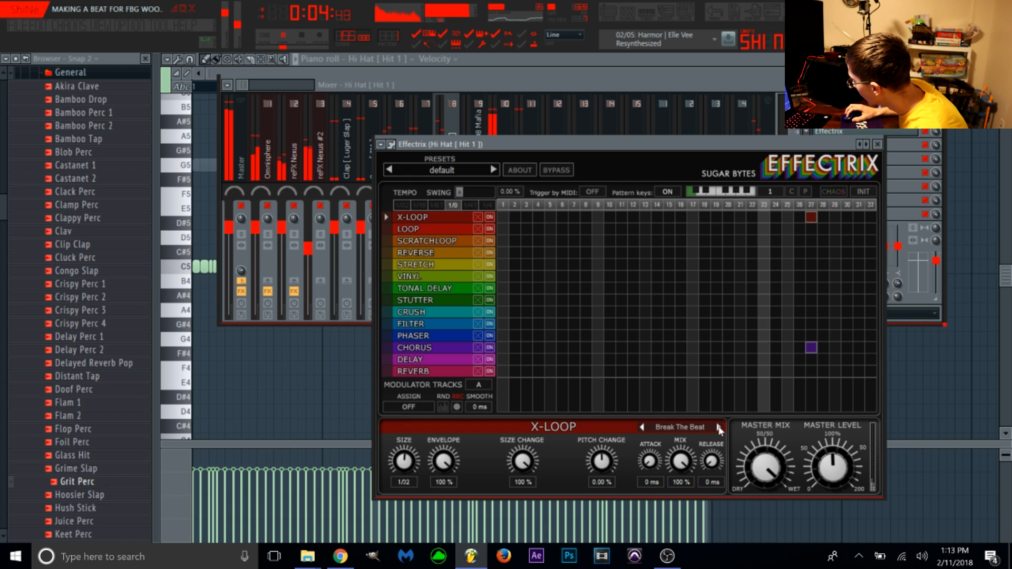
pyautogui.click(419, 131)
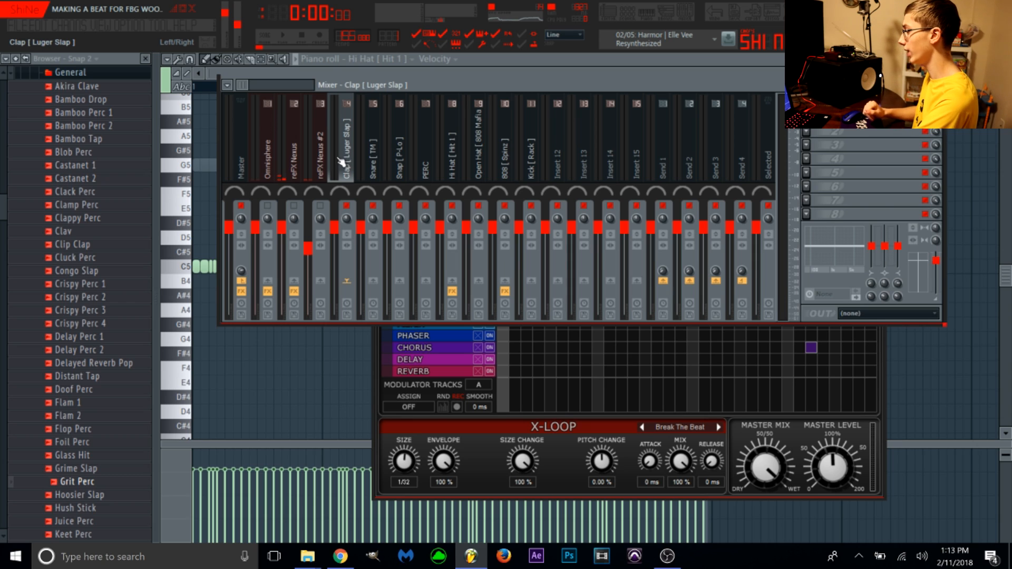
pyautogui.press('space')
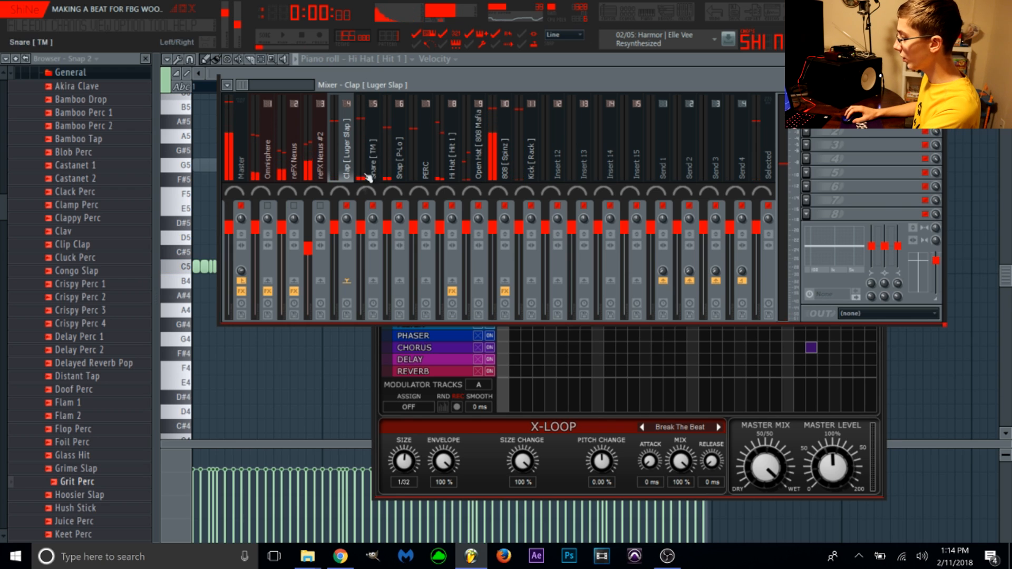
# Open the hi-hat's piano roll and set the note snap to 1/3 step
pyautogui.click(364, 63)
pyautogui.click(383, 226)
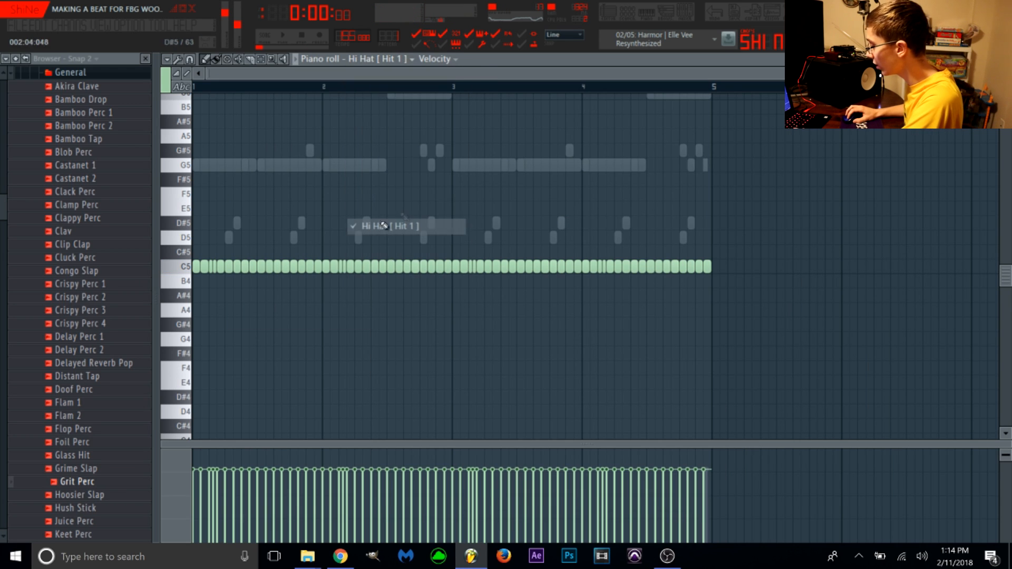
pyautogui.scroll(2, 221, 96)
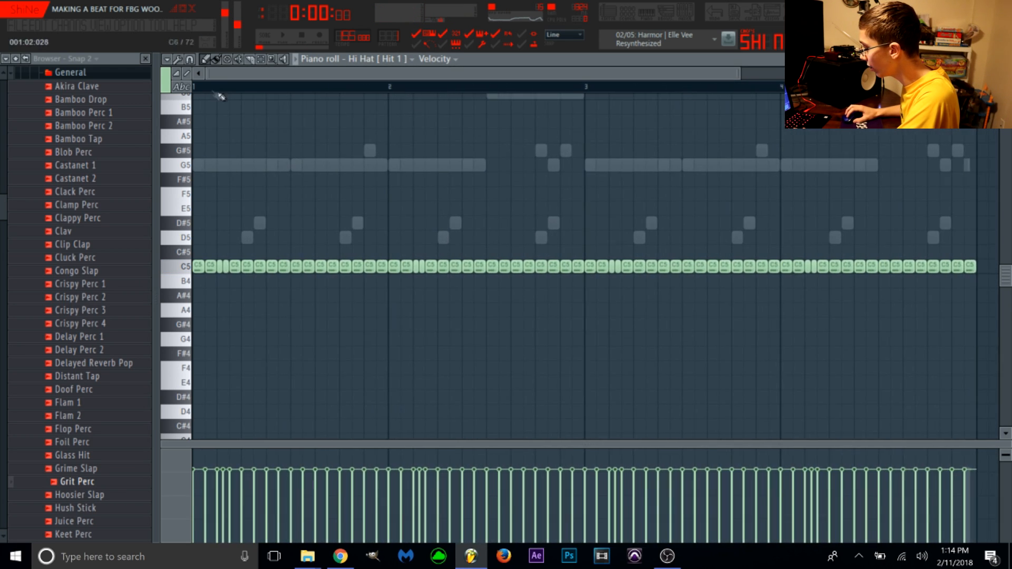
pyautogui.click(193, 59)
pyautogui.click(217, 166)
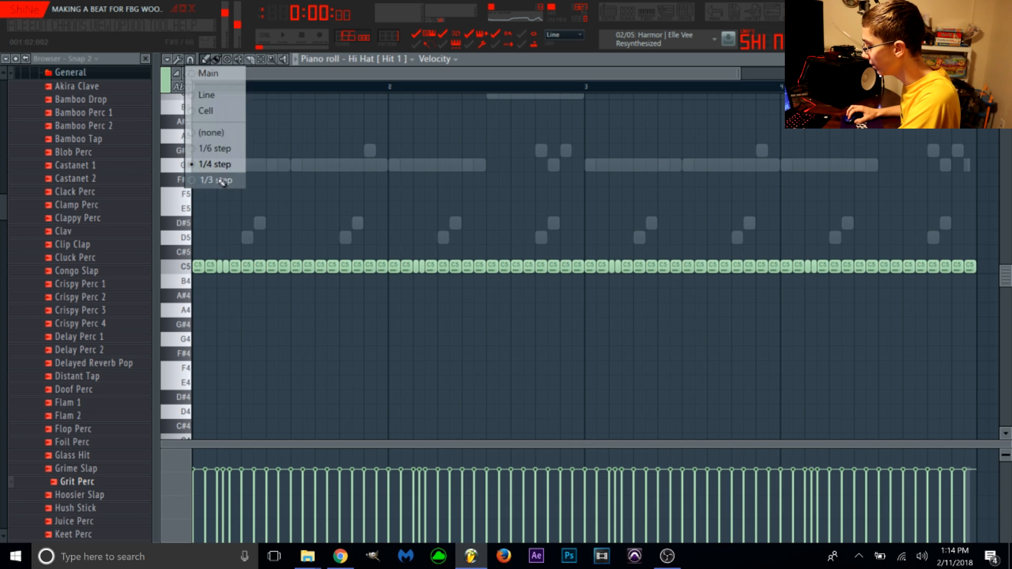
# Replace the hi-hat note on step 13 of bar 1 with a rapid roll of short notes on F4
pyautogui.press('space')
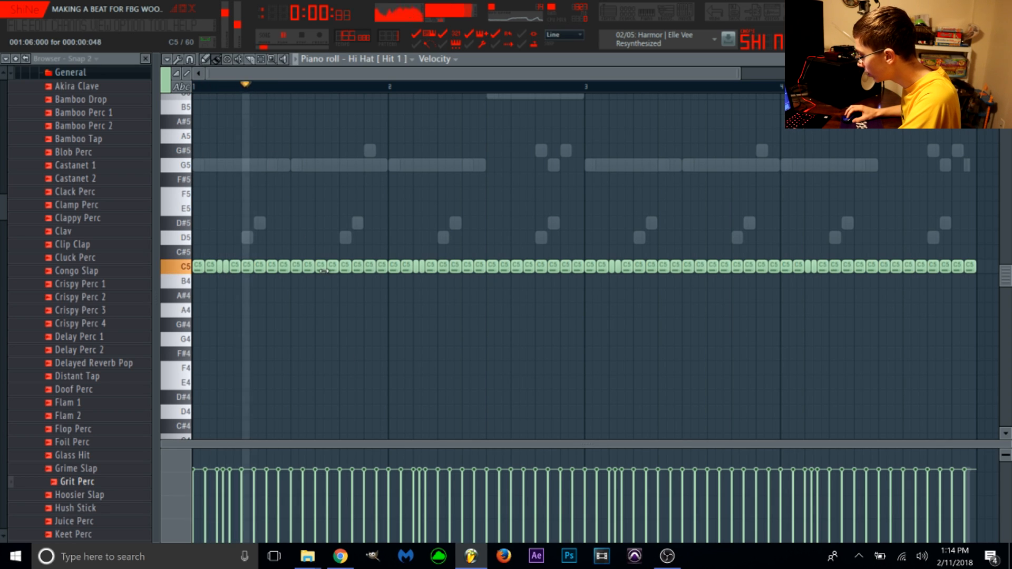
pyautogui.moveTo(351, 270); pyautogui.dragTo(327, 286)
pyautogui.press('space')
pyautogui.press('space')
pyautogui.scroll(2, 416, 311)
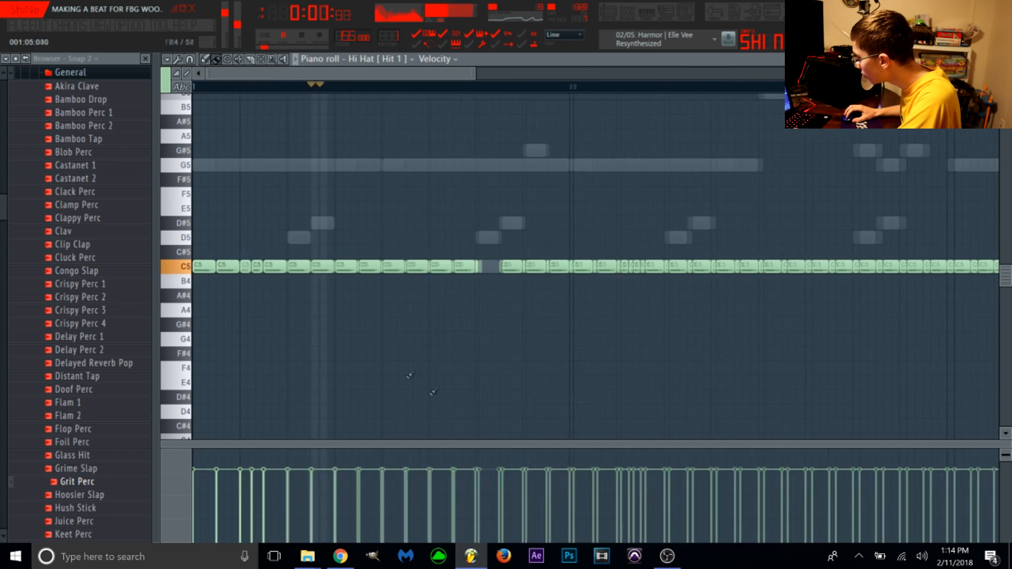
pyautogui.moveTo(499, 365); pyautogui.dragTo(507, 366)
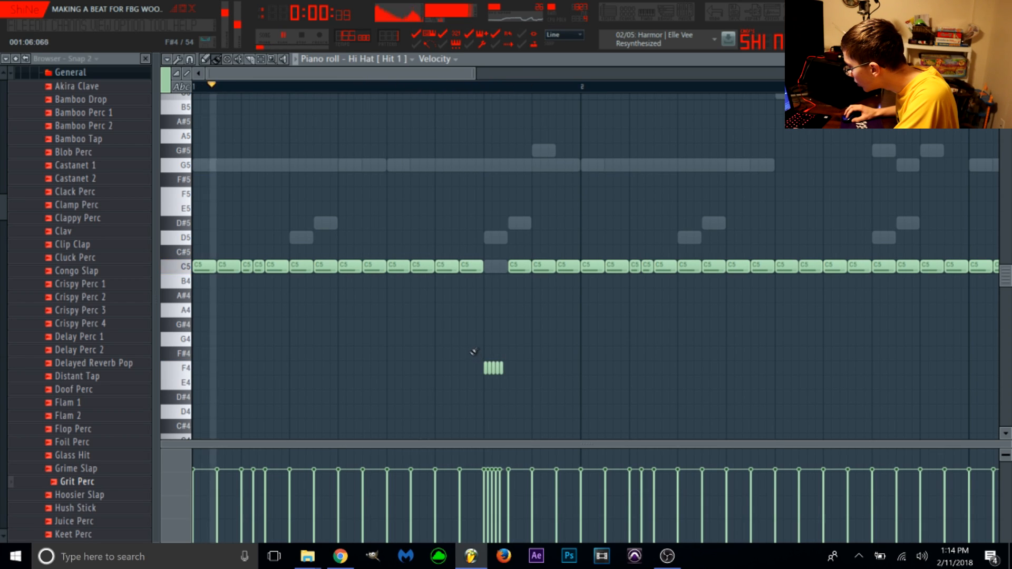
# Lower the hi-hat note on step 11 of bar 1 to G4, keeping its neighbour on C5
pyautogui.click(474, 351)
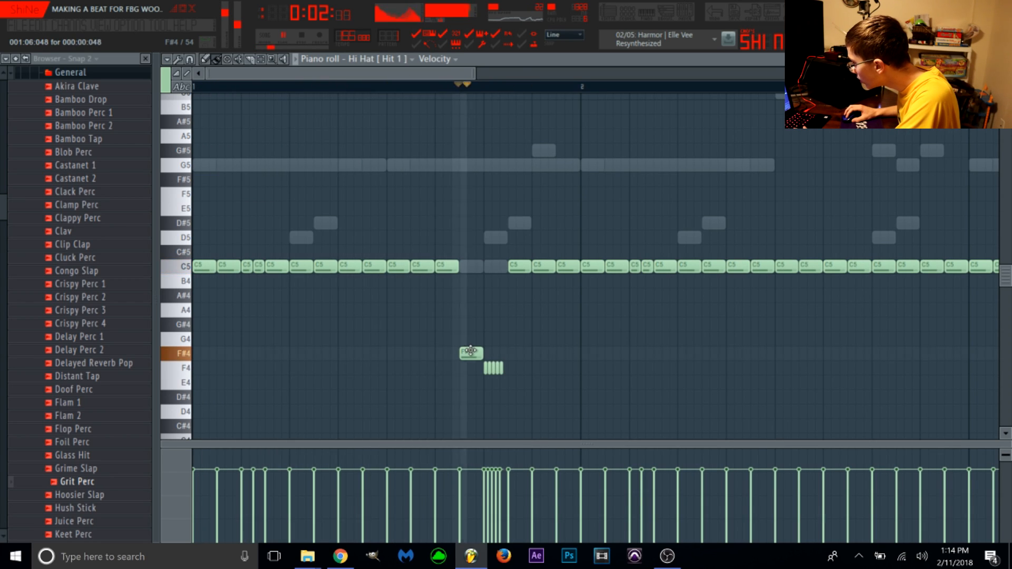
pyautogui.moveTo(473, 267); pyautogui.dragTo(437, 344)
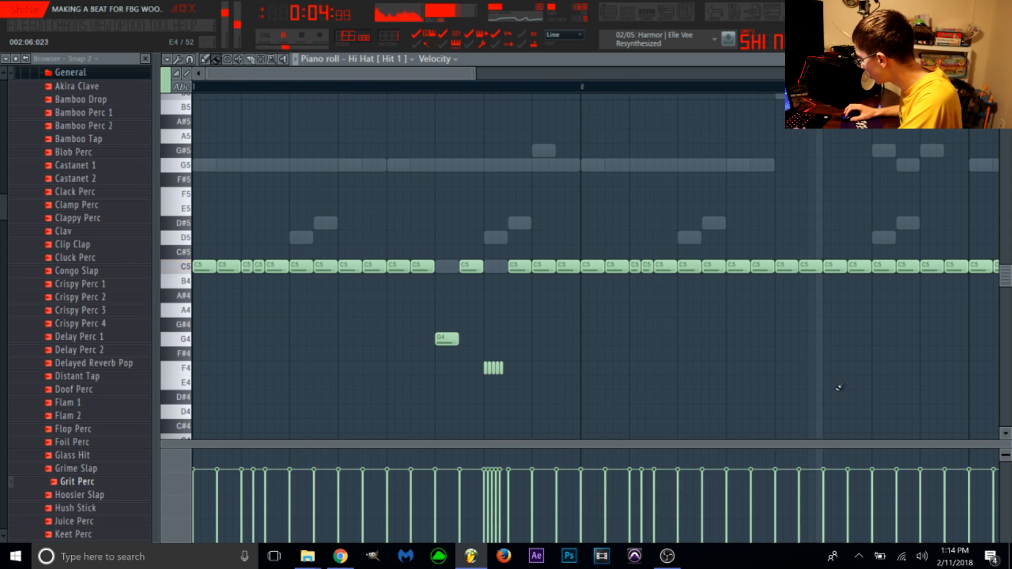
pyautogui.moveTo(835, 267); pyautogui.dragTo(836, 383)
pyautogui.press('space')
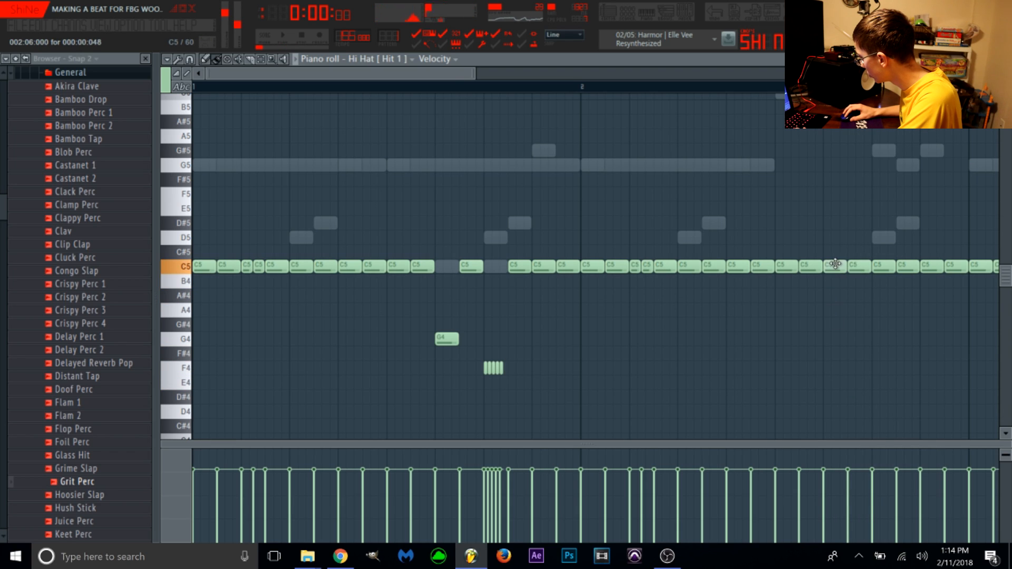
# Replace the hi-hat note on step 15 of bar 2 with a three-note roll on F4
pyautogui.click(190, 59)
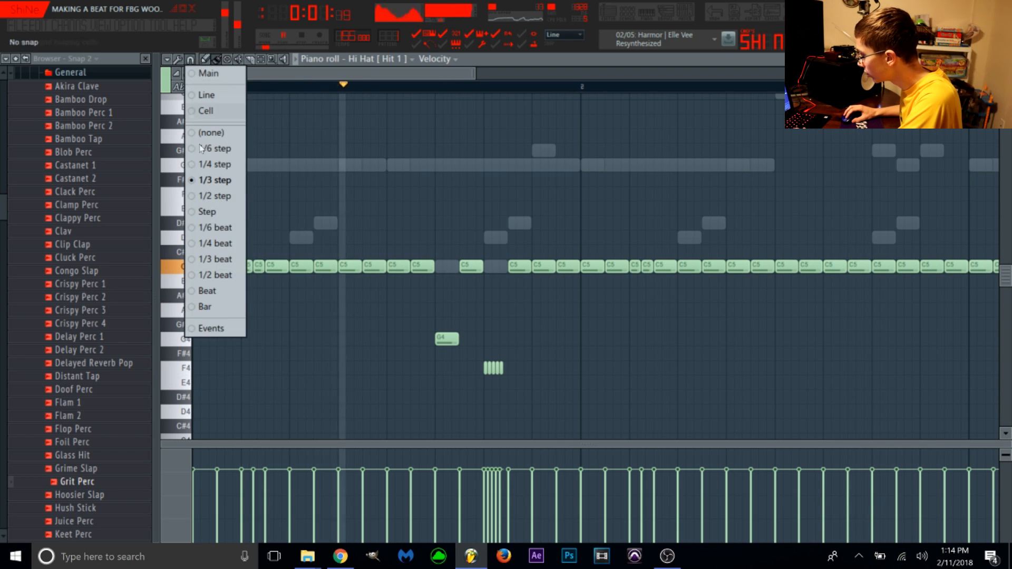
pyautogui.click(214, 228)
pyautogui.moveTo(474, 74); pyautogui.dragTo(639, 73)
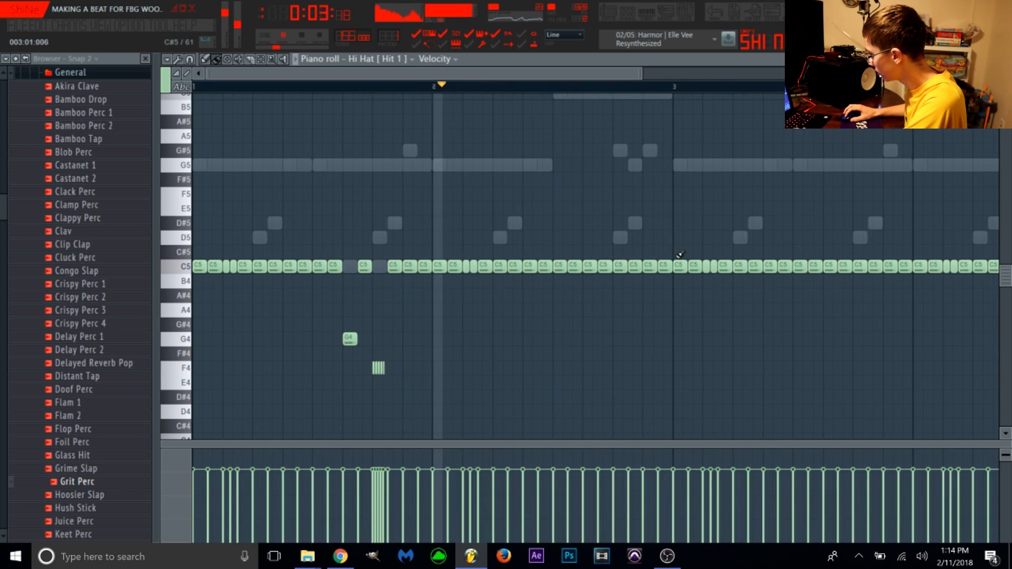
pyautogui.moveTo(654, 267); pyautogui.dragTo(633, 291)
pyautogui.rightClick(644, 267)
pyautogui.moveTo(644, 367); pyautogui.dragTo(655, 367)
pyautogui.moveTo(639, 73); pyautogui.dragTo(994, 249)
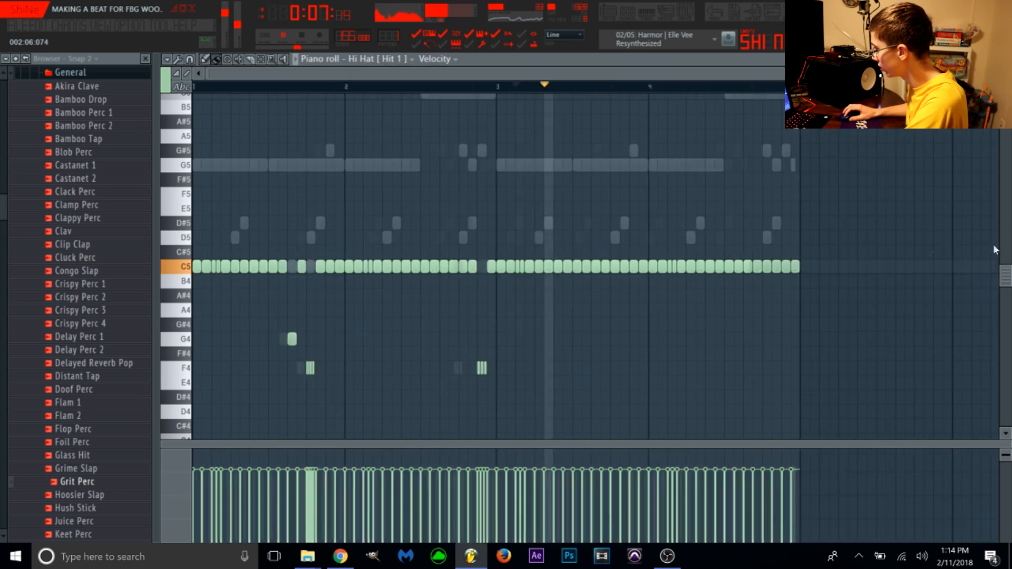
# Replace the hi-hats in bars 3 and 4 with a copy of bars 1 and 2, ending with an F4 roll on the last two steps
pyautogui.press('space')
pyautogui.moveTo(483, 268); pyautogui.dragTo(738, 271)
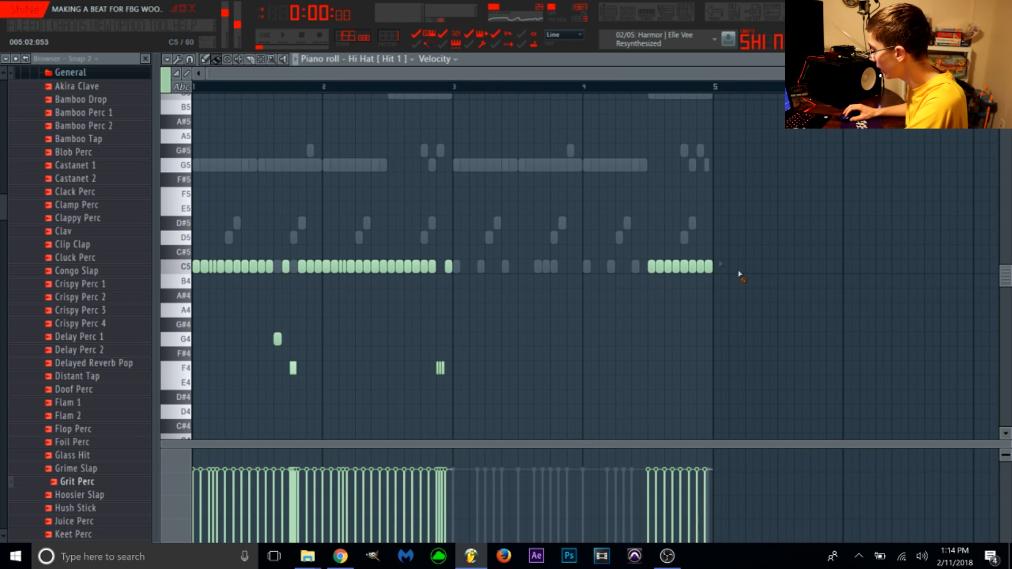
pyautogui.hotkey('ctrl', 'b')
pyautogui.click(677, 293)
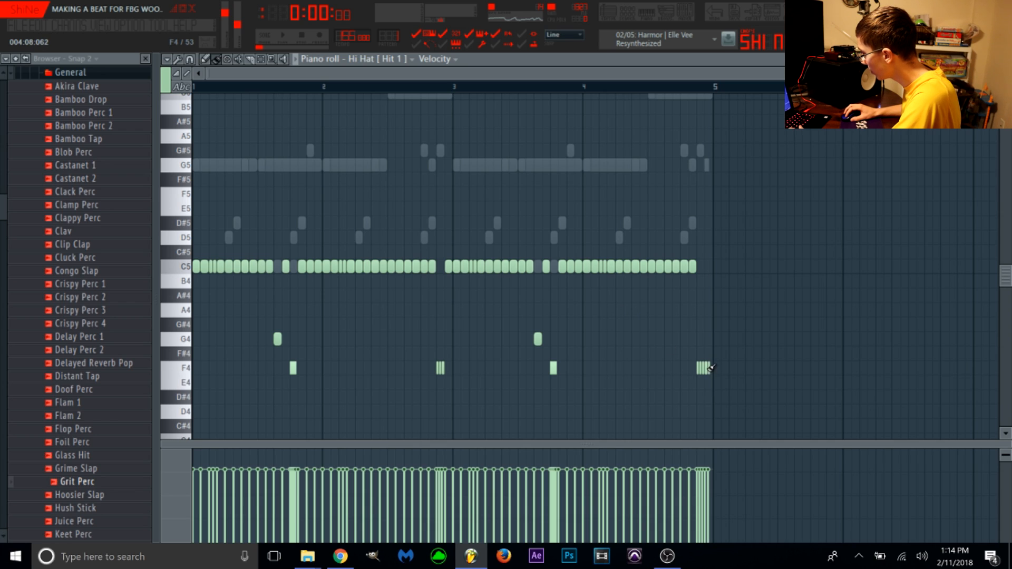
pyautogui.press('space')
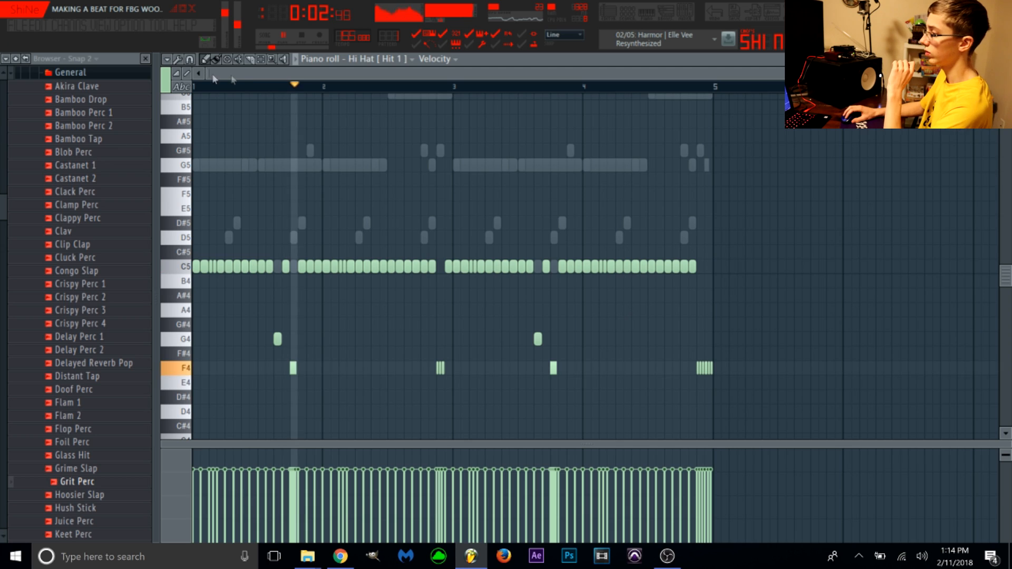
# Add Fruity Reeverb 2 to the third effect slot of the hi-hat mixer track and set its mix to 54%
pyautogui.press('F9')
pyautogui.click(452, 174)
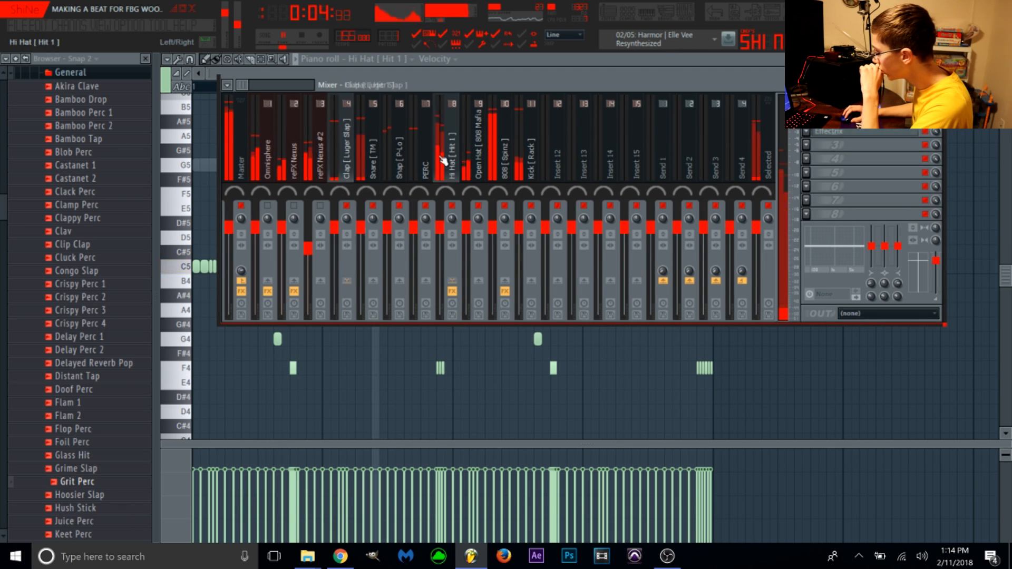
pyautogui.click(810, 152)
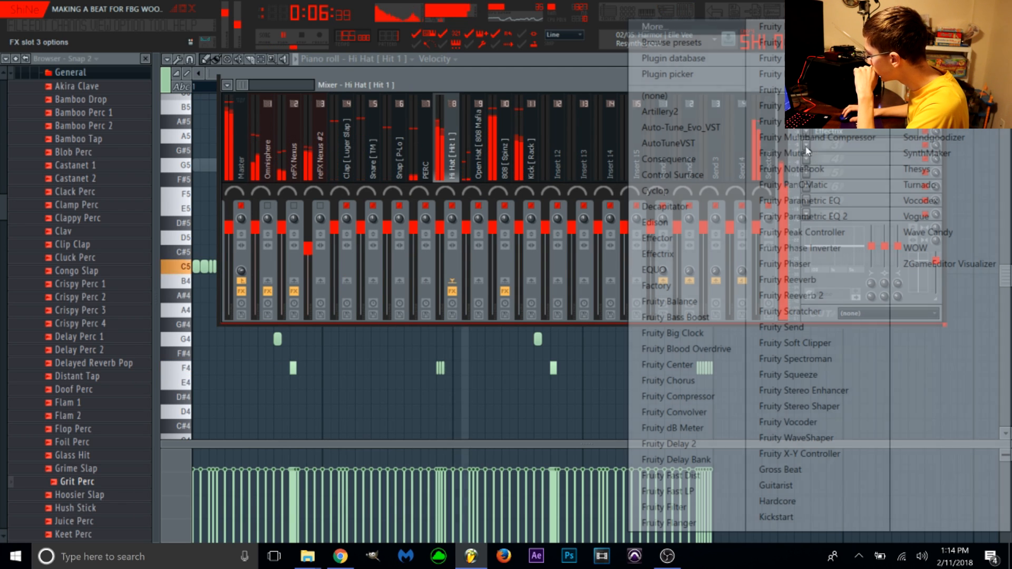
pyautogui.click(817, 295)
pyautogui.press('space')
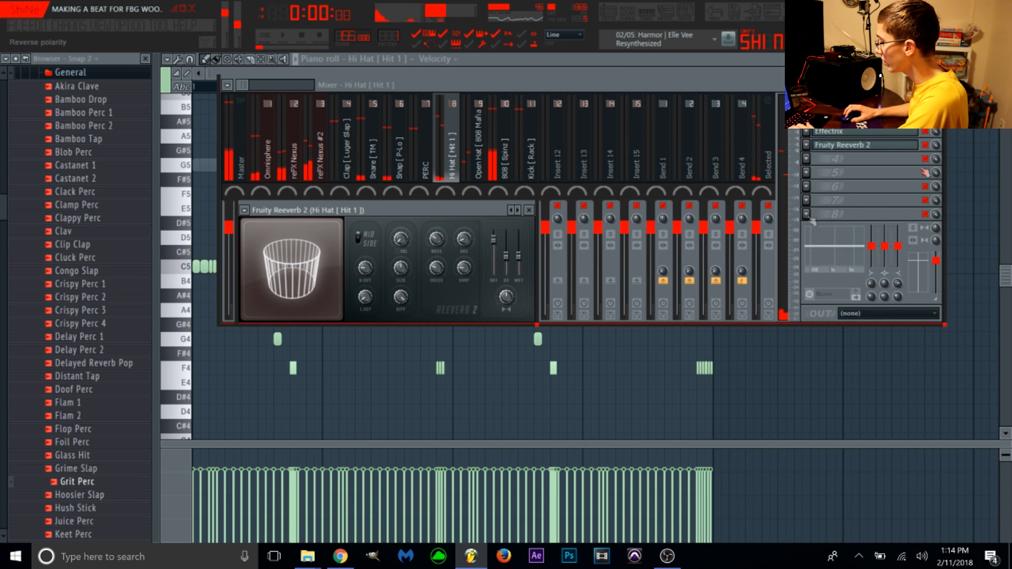
pyautogui.moveTo(936, 144); pyautogui.dragTo(936, 151)
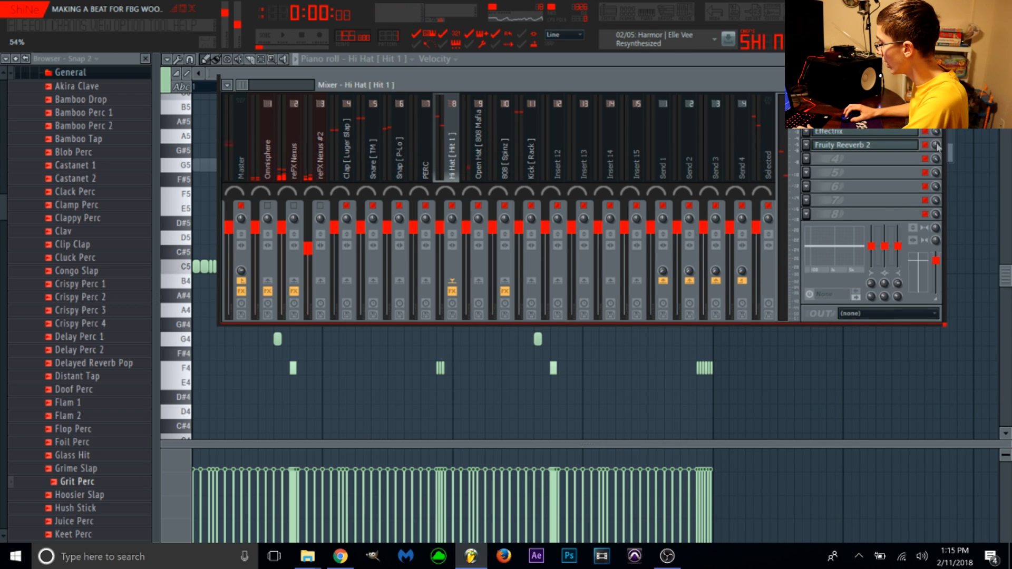
# Move Fruity Reeverb 2 up the hi-hat effect chain, ahead of both Effectrix instances
pyautogui.click(806, 148)
pyautogui.click(825, 388)
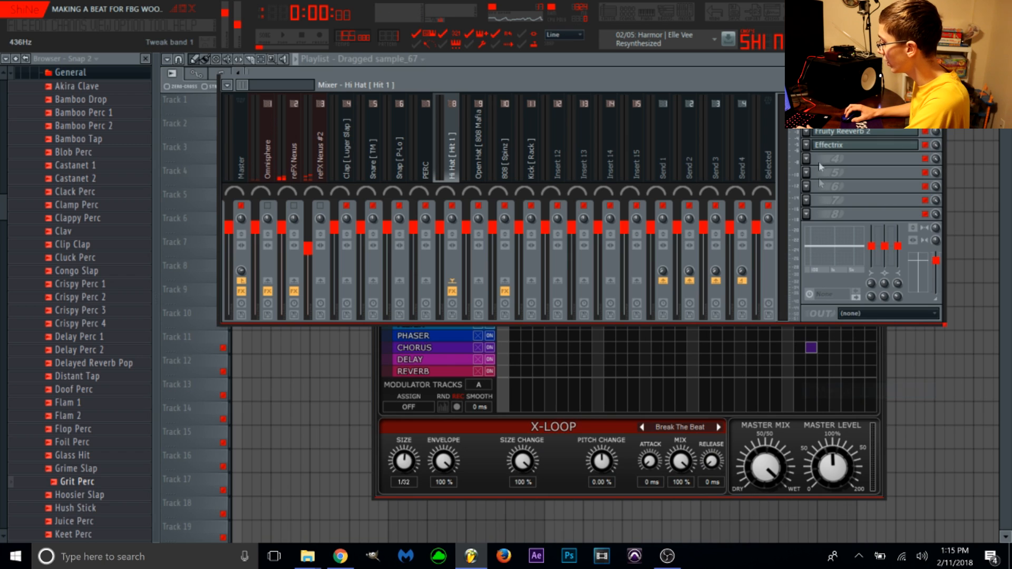
pyautogui.click(807, 132)
pyautogui.click(832, 373)
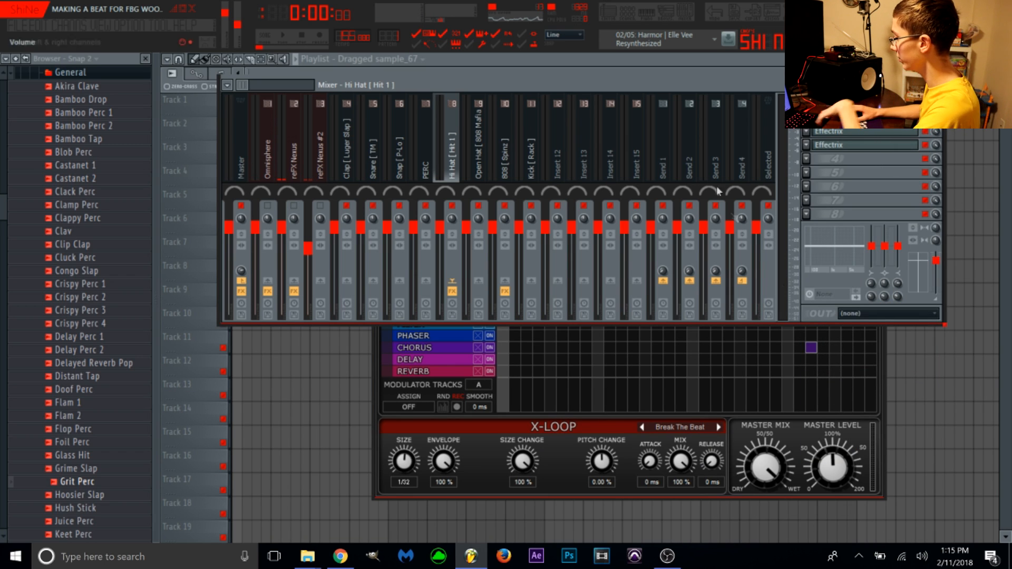
# Play the pattern and lower the hi-hat track's mixer volume slightly
pyautogui.click(646, 18)
pyautogui.press('space')
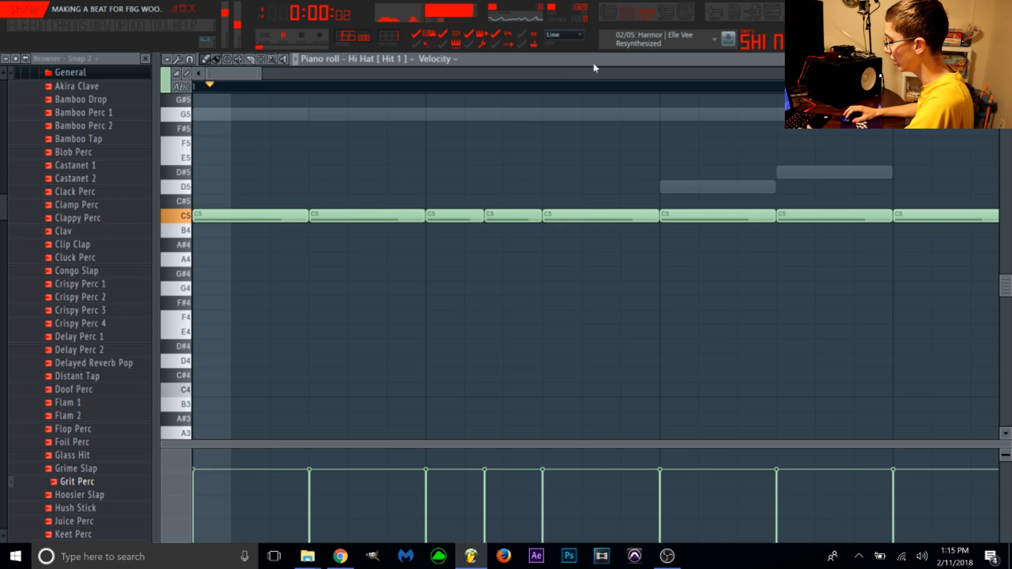
pyautogui.click(627, 12)
pyautogui.click(687, 14)
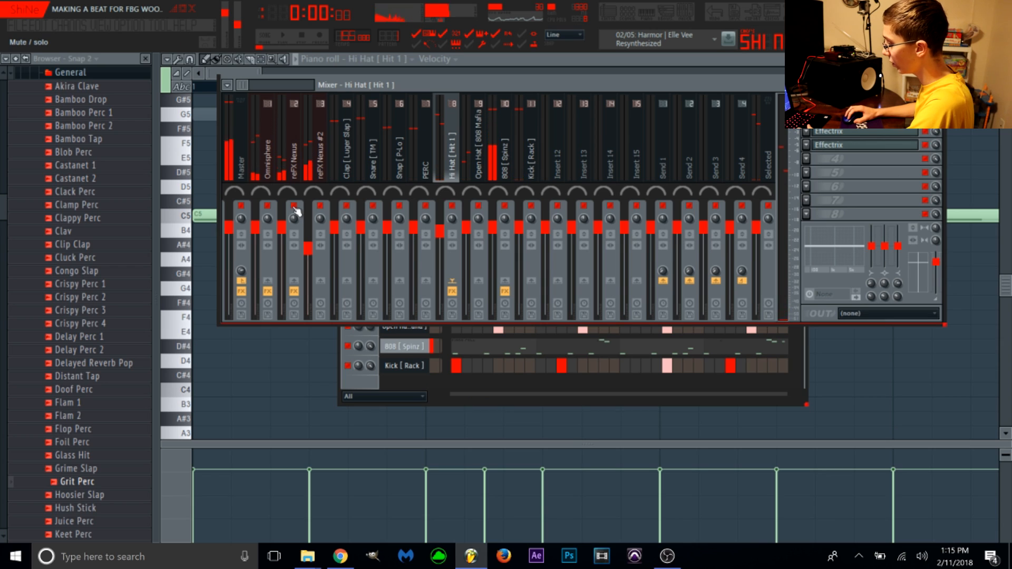
pyautogui.press('space')
# Review the hi-hat notes and the Omnisphere melody in the piano roll during playback
pyautogui.click(289, 61)
pyautogui.scroll(-6, 322, 130)
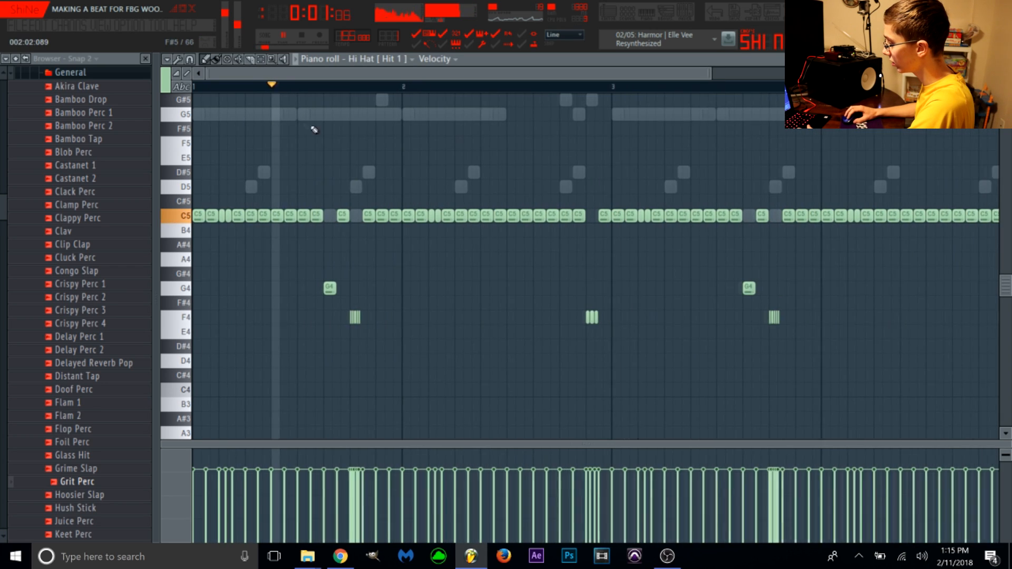
pyautogui.press('space')
pyautogui.press('space')
pyautogui.click(397, 60)
pyautogui.click(390, 227)
pyautogui.scroll(-3, 697, 85)
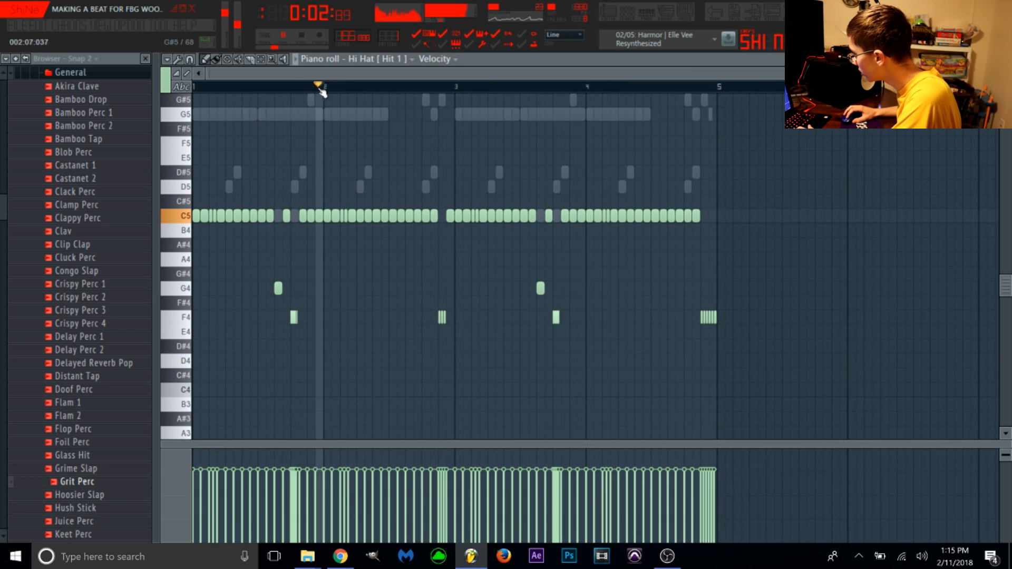
pyautogui.click(351, 60)
pyautogui.click(385, 115)
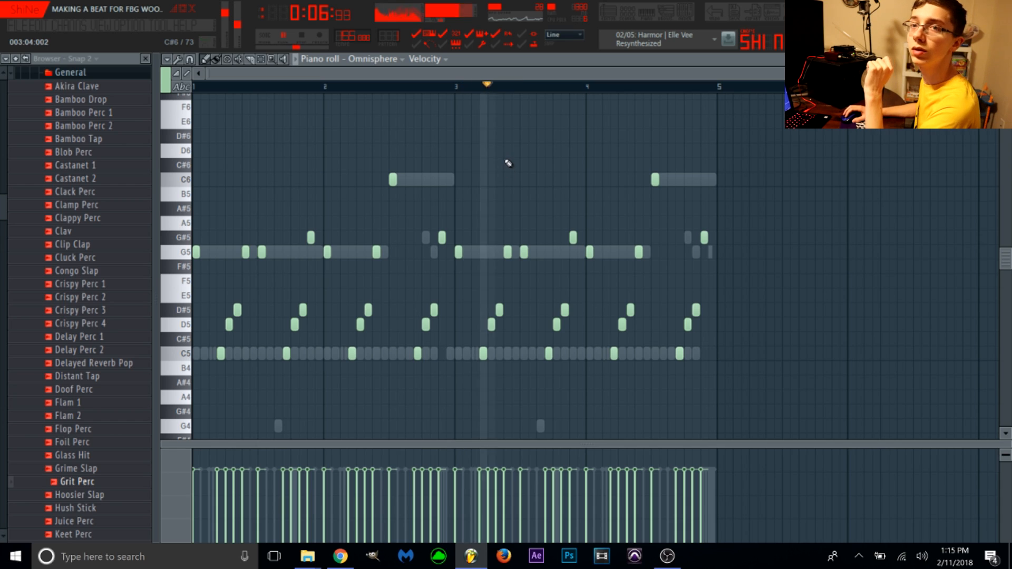
# Show the channel rack and clone Pattern 1 into a new pattern
pyautogui.click(627, 14)
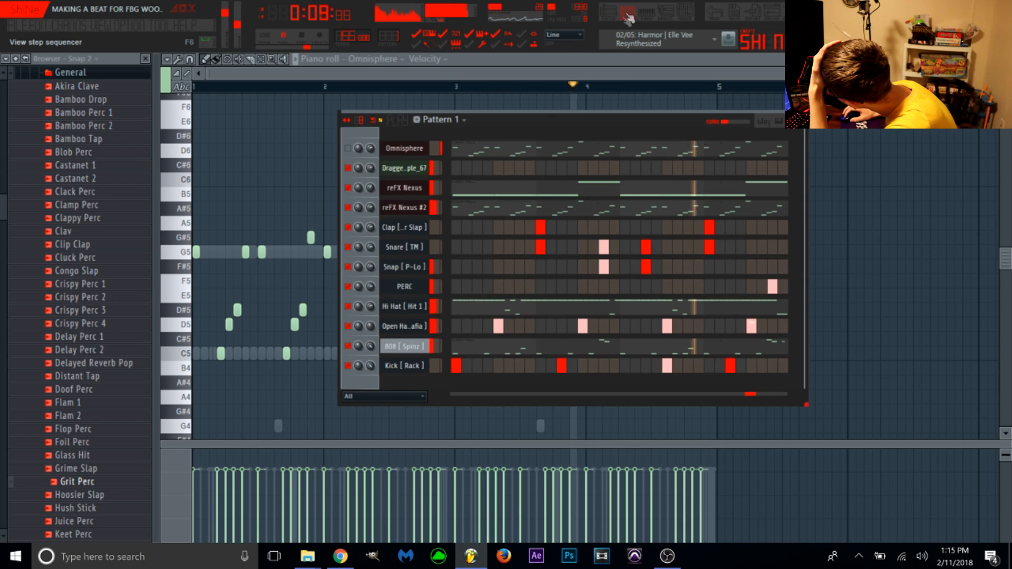
pyautogui.click(20, 26)
pyautogui.click(33, 93)
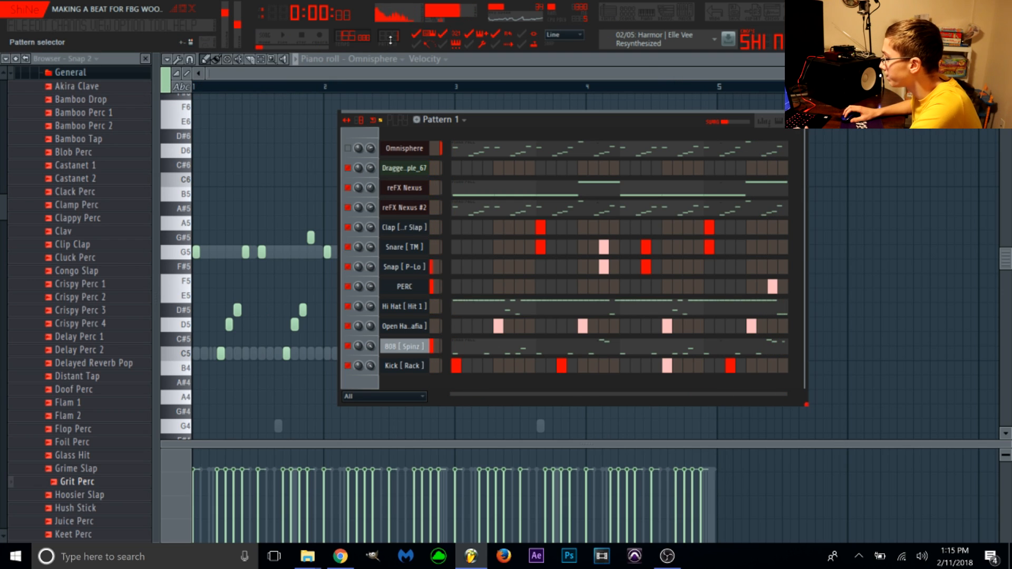
pyautogui.click(390, 40)
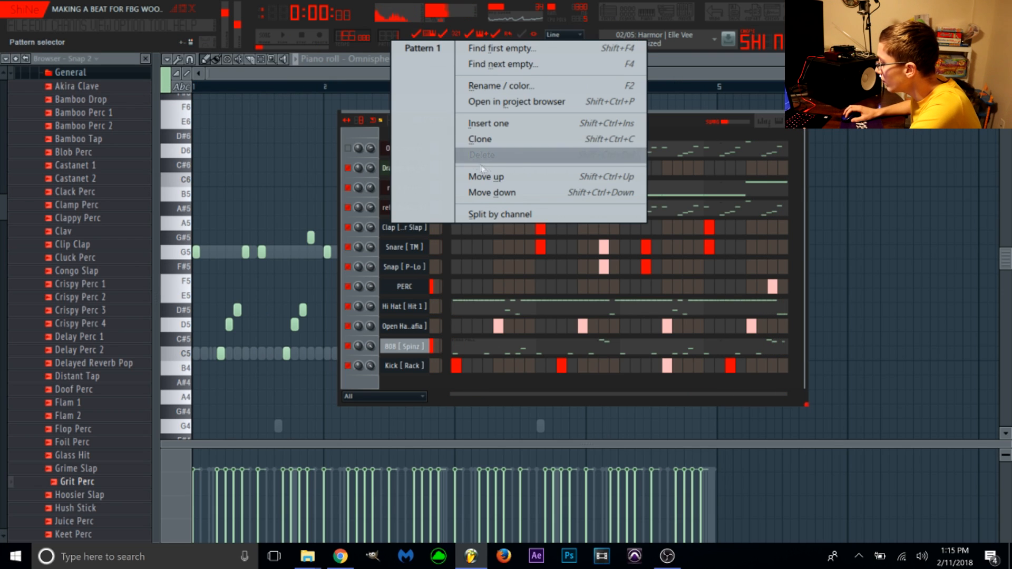
pyautogui.click(481, 139)
# Open the clap's piano roll in the cloned pattern and set the snap to 1/2 beat
pyautogui.rightClick(421, 232)
pyautogui.click(456, 234)
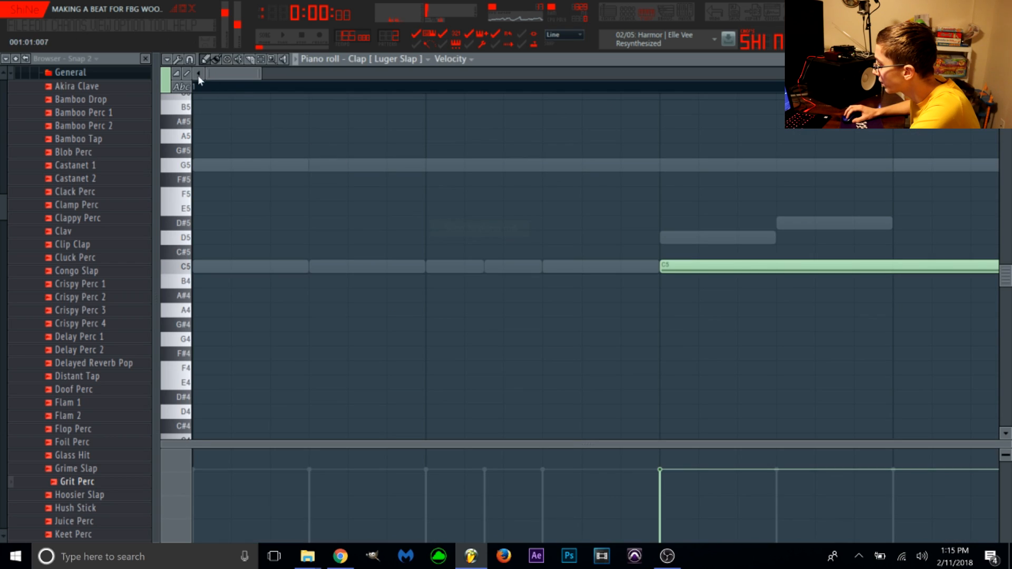
pyautogui.click(189, 58)
pyautogui.click(224, 276)
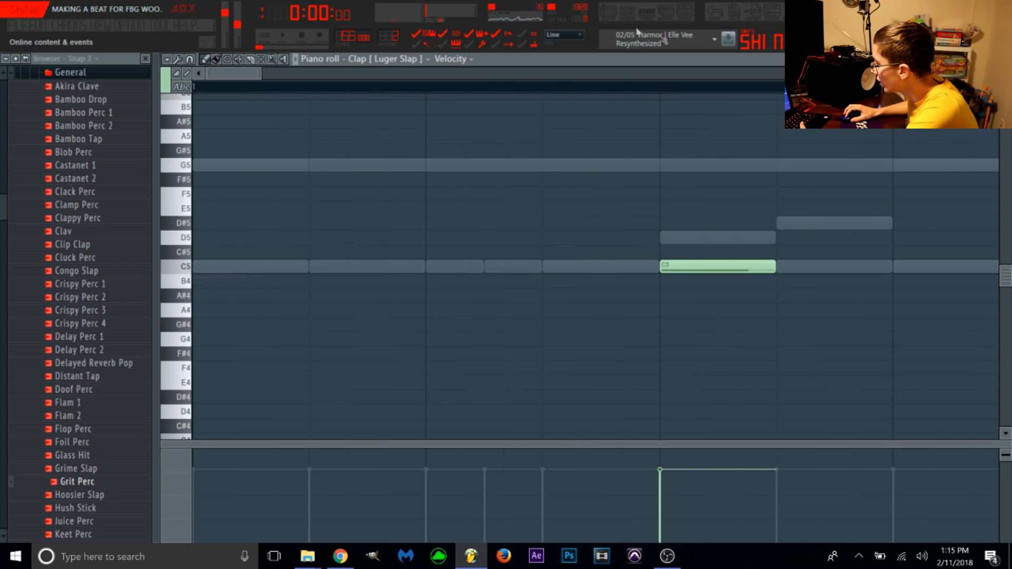
# Send the snare's steps in Pattern 2 to the piano roll as notes
pyautogui.press('F6')
pyautogui.rightClick(420, 253)
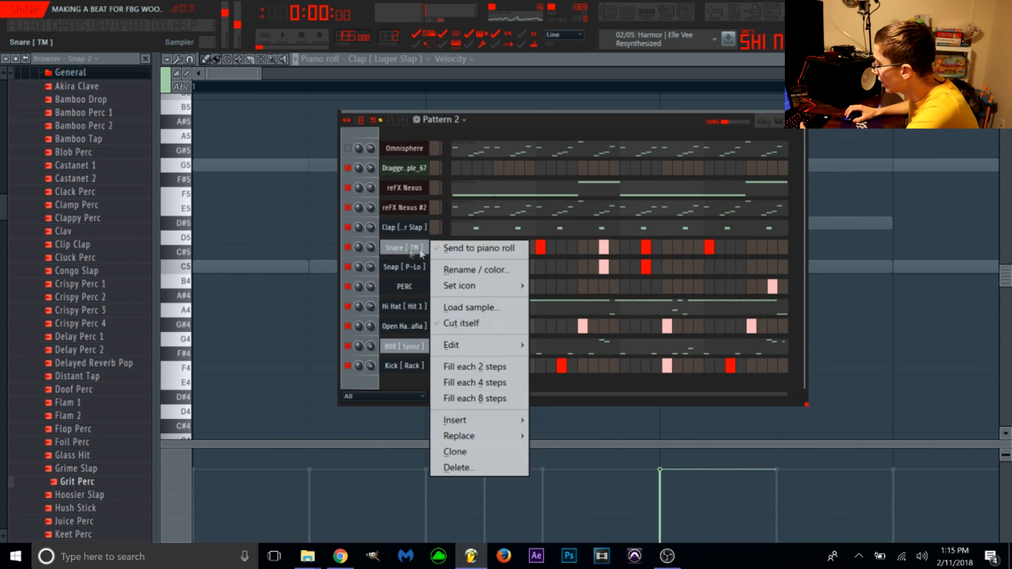
pyautogui.click(452, 249)
pyautogui.hotkey('ctrl', 'x')
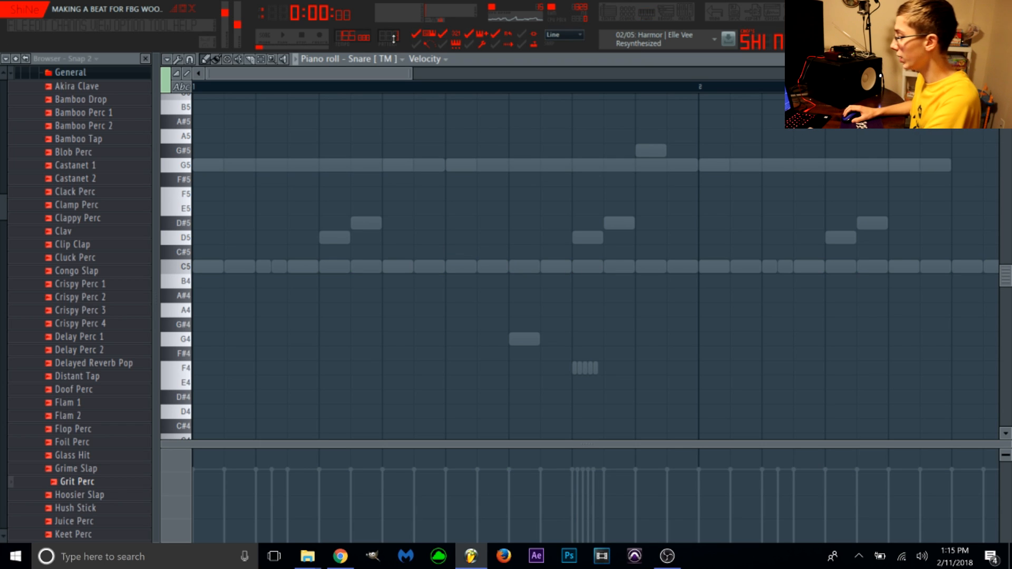
# Review the full four-bar Omnisphere melody in the piano roll against the other channels' ghost notes
pyautogui.moveTo(414, 74); pyautogui.dragTo(627, 77)
pyautogui.click(372, 59)
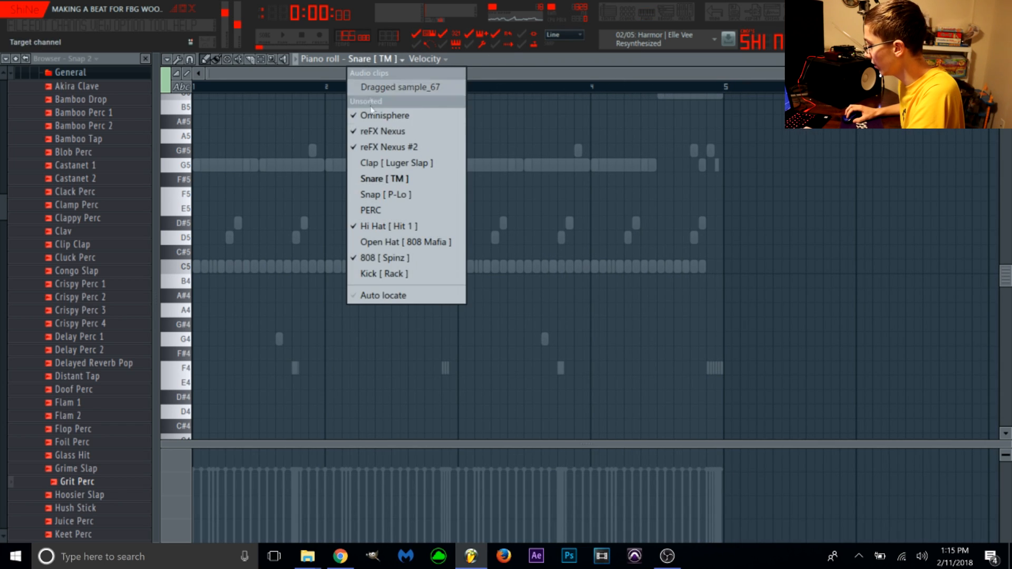
pyautogui.click(371, 116)
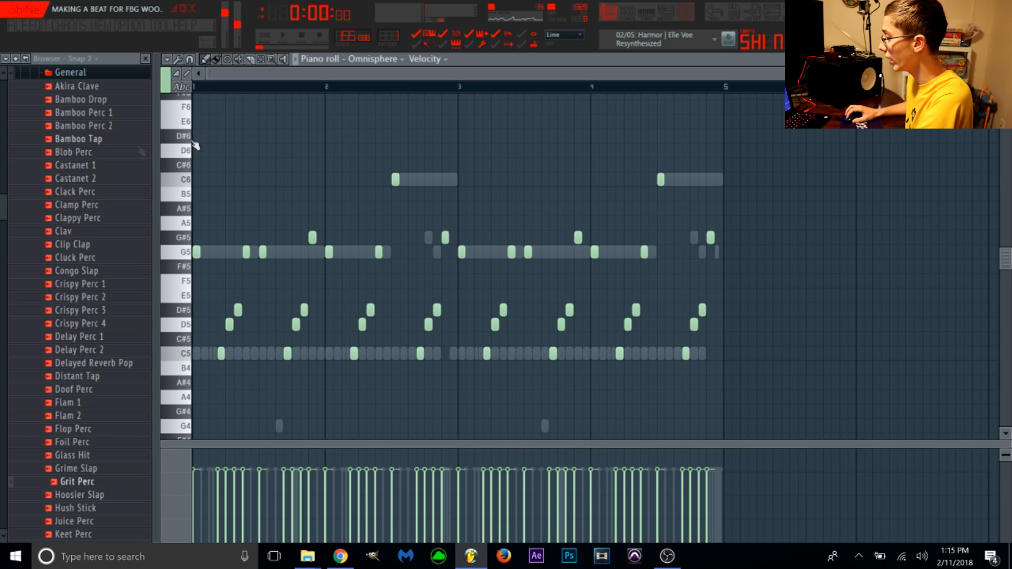
pyautogui.click(391, 37)
pyautogui.click(304, 81)
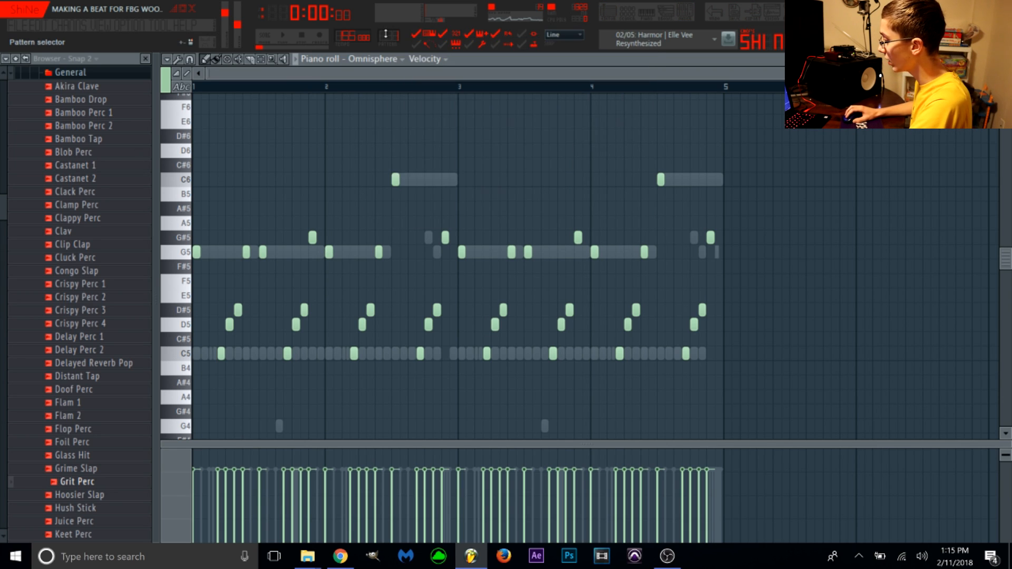
# Send the Snap [ P-Lo ] channel's steps to the piano roll as notes
pyautogui.click(626, 16)
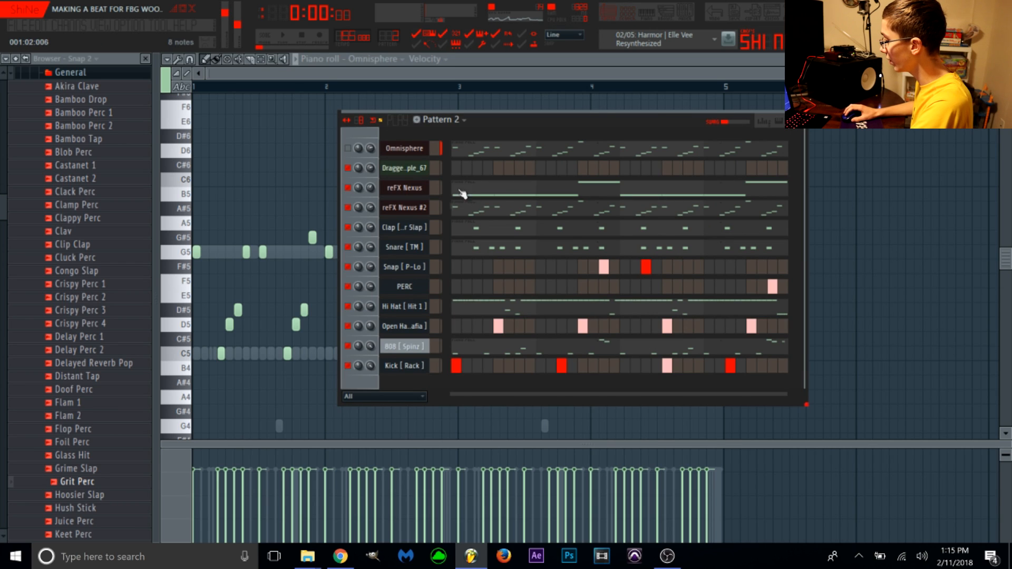
pyautogui.rightClick(416, 268)
pyautogui.click(447, 268)
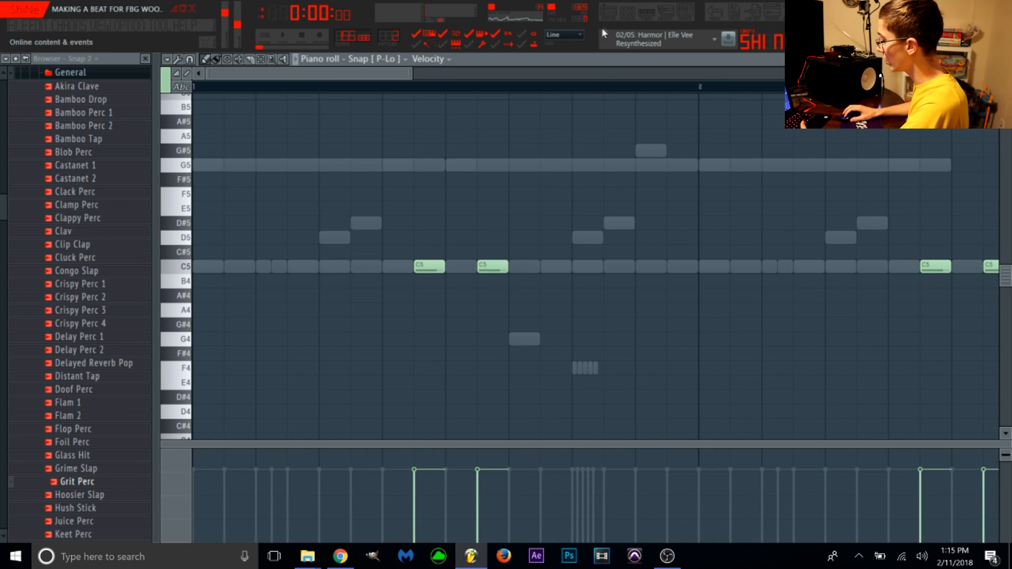
# Send the PERC channel's steps to the piano roll and shorten the notes to 1/2 beat
pyautogui.click(633, 13)
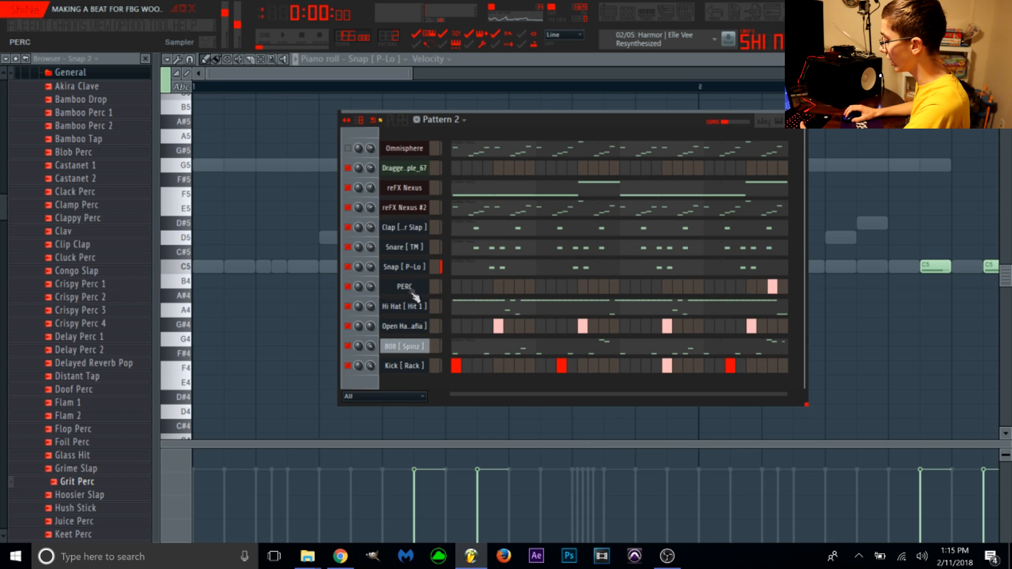
pyautogui.rightClick(413, 289)
pyautogui.click(444, 287)
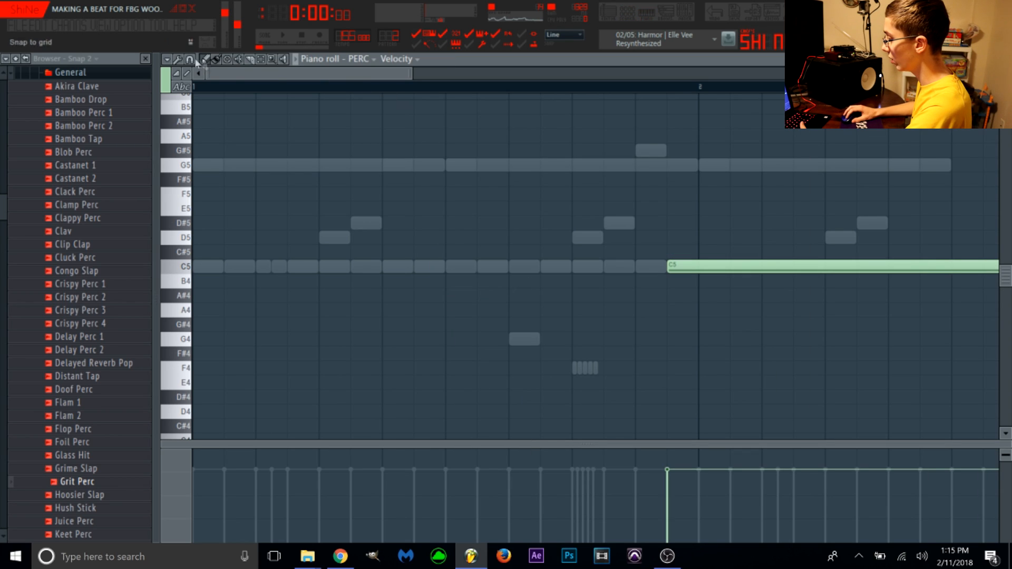
pyautogui.click(190, 59)
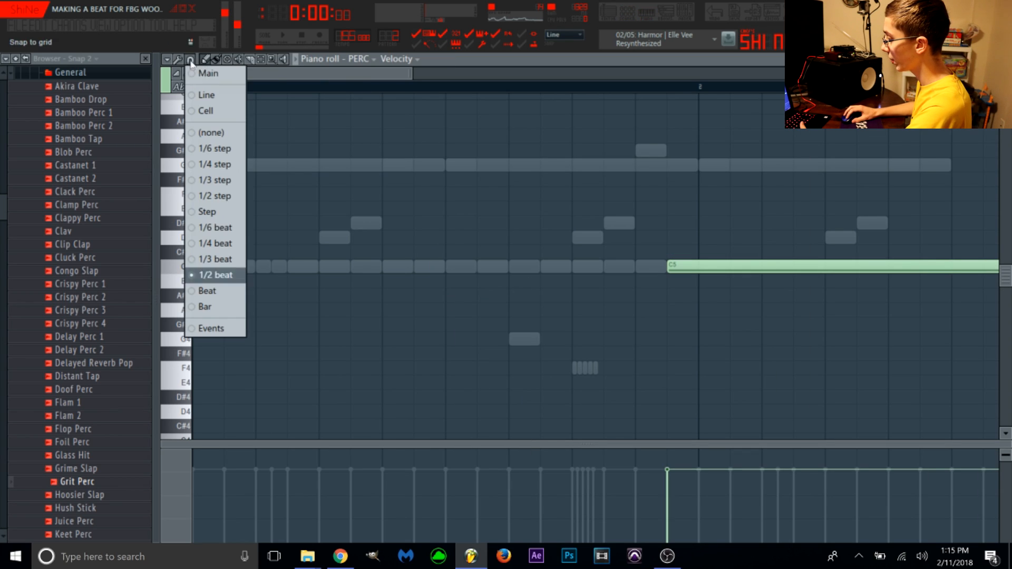
pyautogui.click(229, 277)
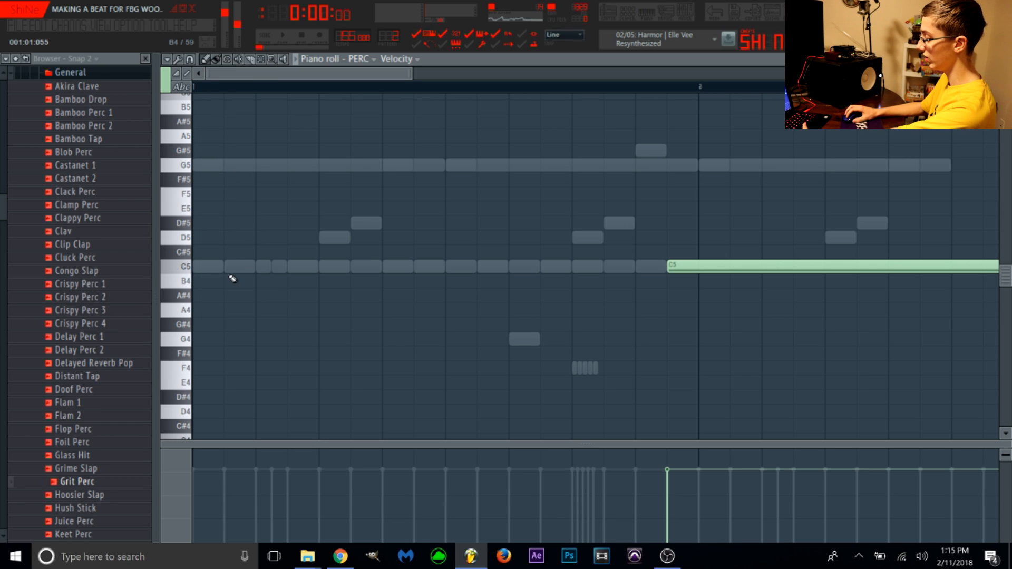
pyautogui.hotkey('ctrl', 'l')
pyautogui.moveTo(416, 71); pyautogui.dragTo(877, 193)
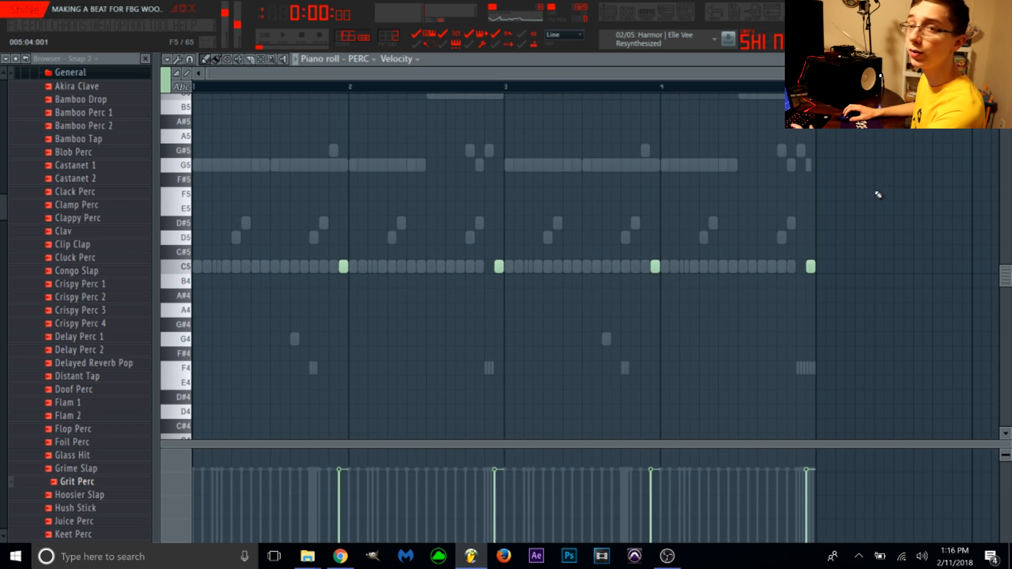
# Send the Open Hat [ 808 Mafia ] steps to the piano roll and shorten the notes to 1/2 beat
pyautogui.click(635, 19)
pyautogui.click(462, 304)
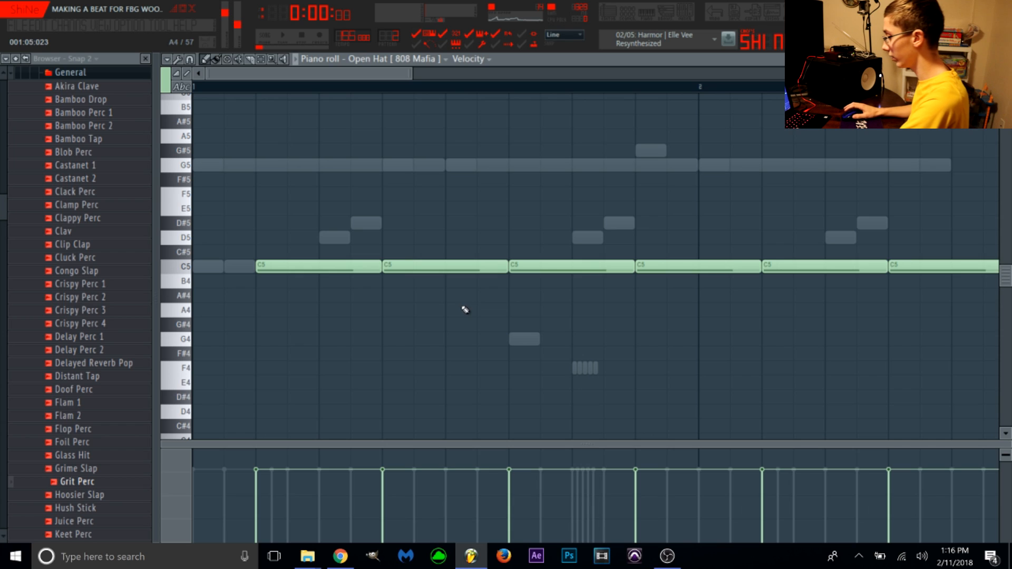
pyautogui.hotkey('ctrl', 'z')
# Send the Kick [ Rack ] steps to the piano roll and check the notes across all four bars
pyautogui.click(636, 15)
pyautogui.rightClick(431, 296)
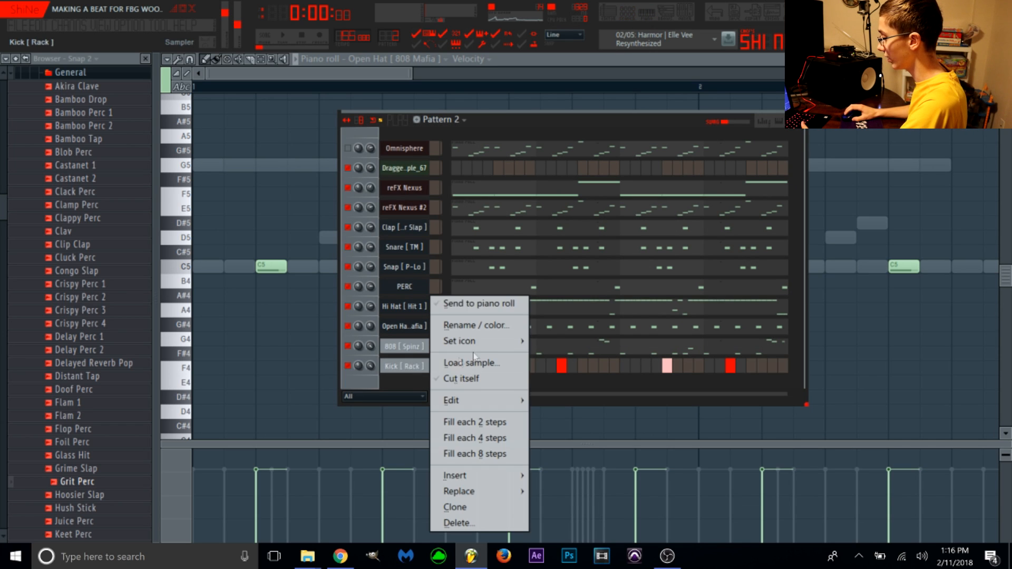
pyautogui.click(456, 304)
pyautogui.hotkey('ctrl', 'z')
pyautogui.moveTo(409, 74); pyautogui.dragTo(994, 232)
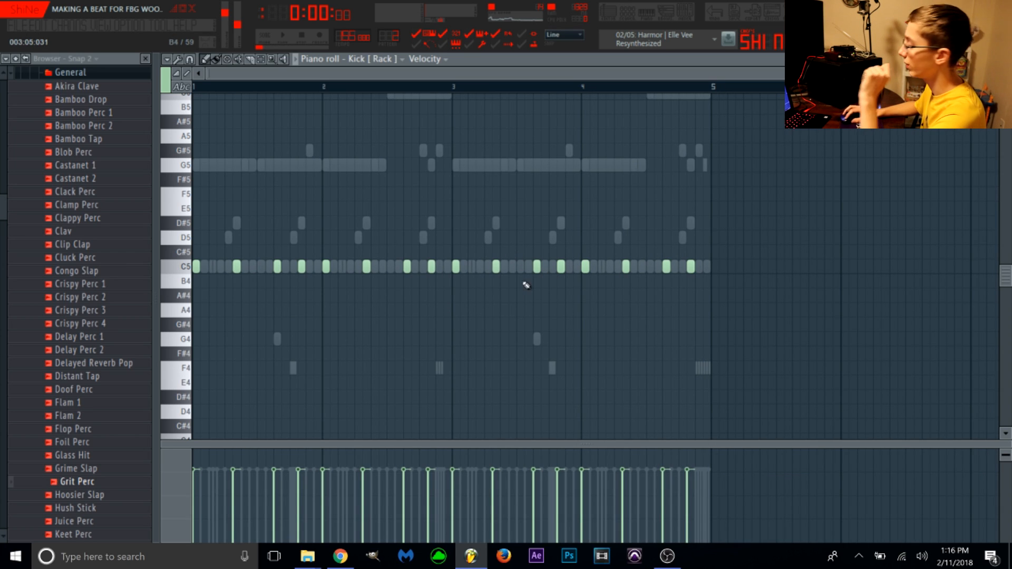
# Split Pattern 2 by channel into a separate pattern for each instrument
pyautogui.click(630, 12)
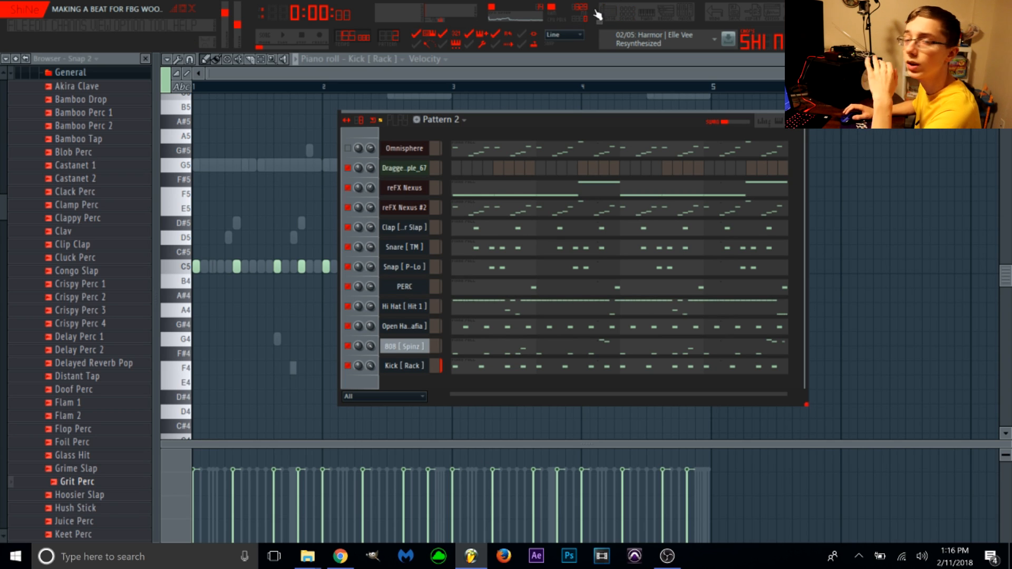
pyautogui.click(395, 37)
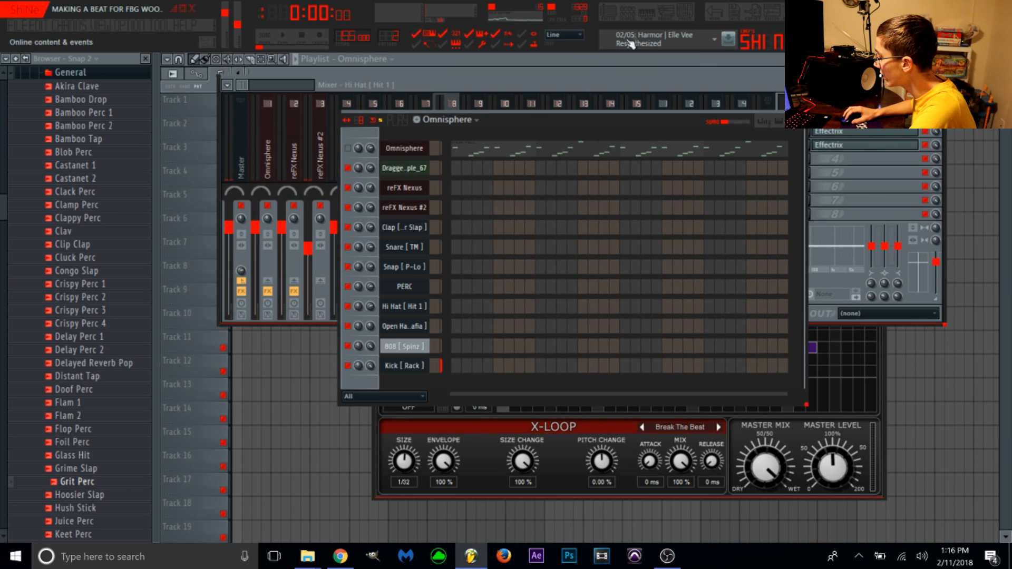
# Place the reFX Nexus pattern on Track 2 and reFX Nexus #2 on Track 3 of the playlist, starting at bar 1
pyautogui.click(612, 13)
pyautogui.rightClick(427, 132)
pyautogui.click(372, 59)
pyautogui.click(388, 147)
pyautogui.click(238, 129)
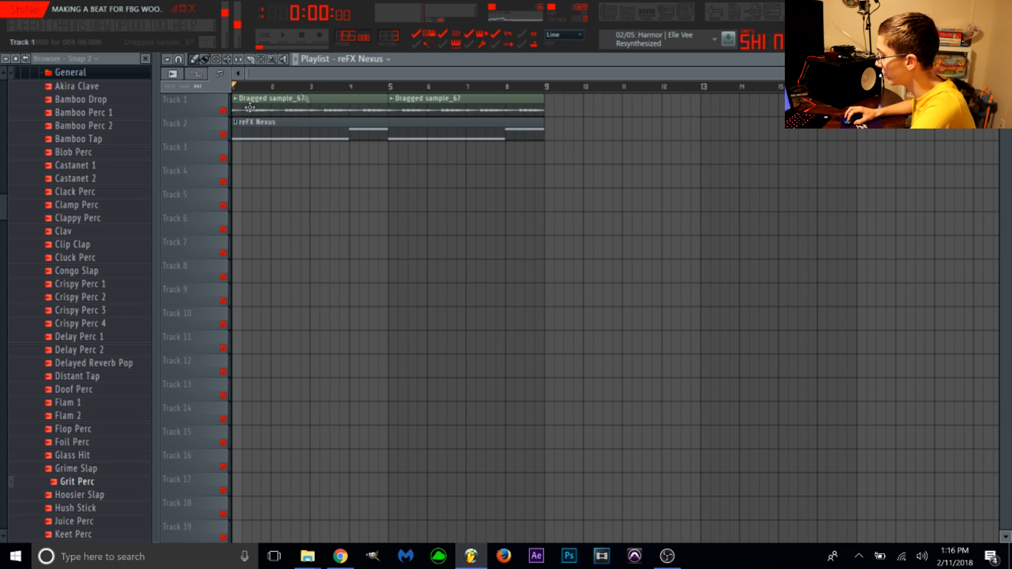
pyautogui.click(347, 62)
pyautogui.click(377, 163)
pyautogui.moveTo(238, 170); pyautogui.dragTo(204, 138)
# Place the Clap [ Luger Slap ] pattern on Track 4 and the Snare [ TM ] pattern on Track 5 at bar 1
pyautogui.click(370, 66)
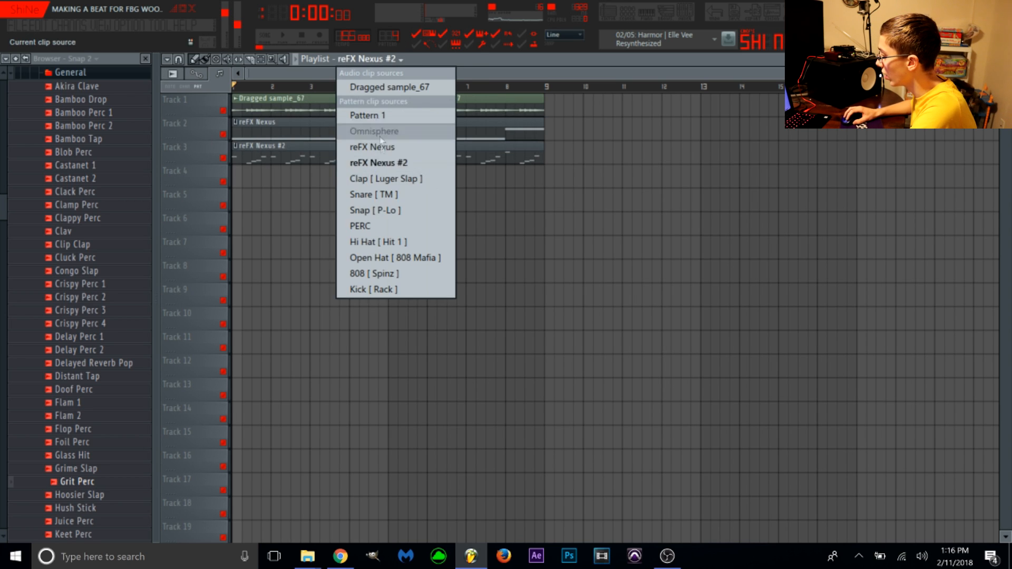
pyautogui.click(400, 176)
pyautogui.click(240, 177)
pyautogui.click(381, 66)
pyautogui.click(405, 193)
pyautogui.click(240, 222)
pyautogui.moveTo(240, 221); pyautogui.dragTo(179, 184)
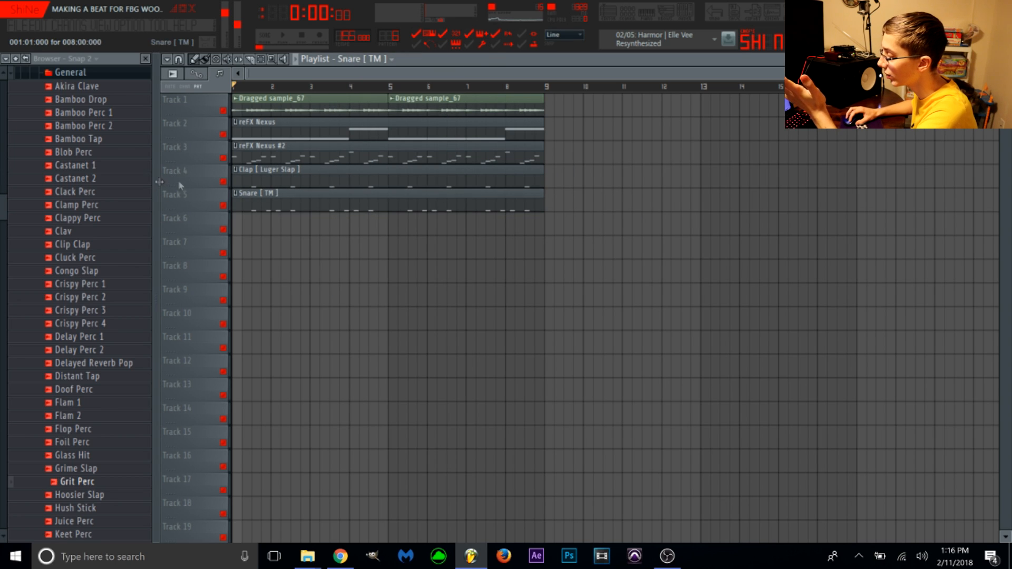
# Place the Snap [ P-Lo ] pattern on Track 6 and the PERC pattern on Track 7 at bar 1
pyautogui.click(369, 60)
pyautogui.click(400, 205)
pyautogui.click(240, 222)
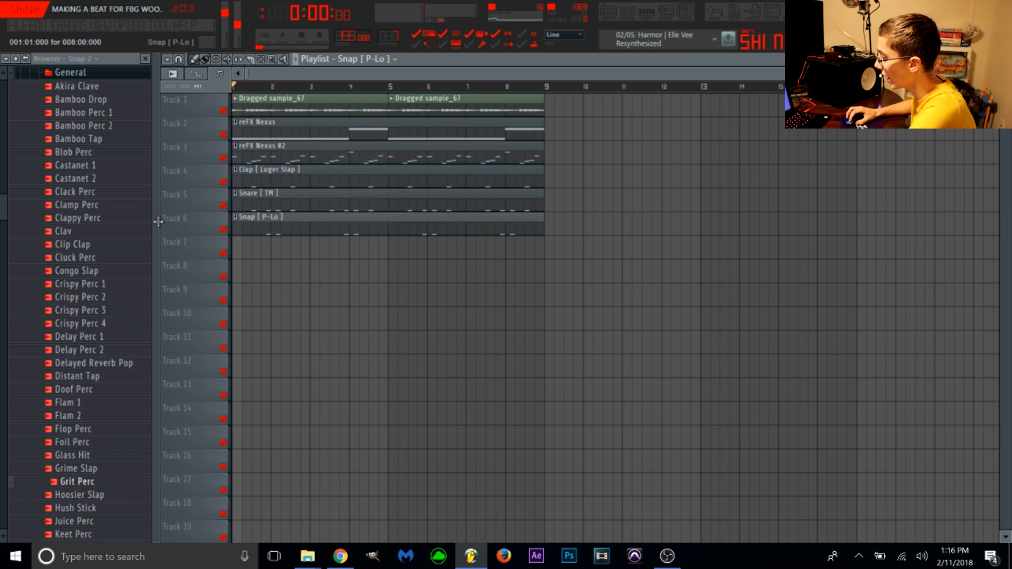
pyautogui.click(367, 61)
pyautogui.click(379, 220)
pyautogui.click(238, 269)
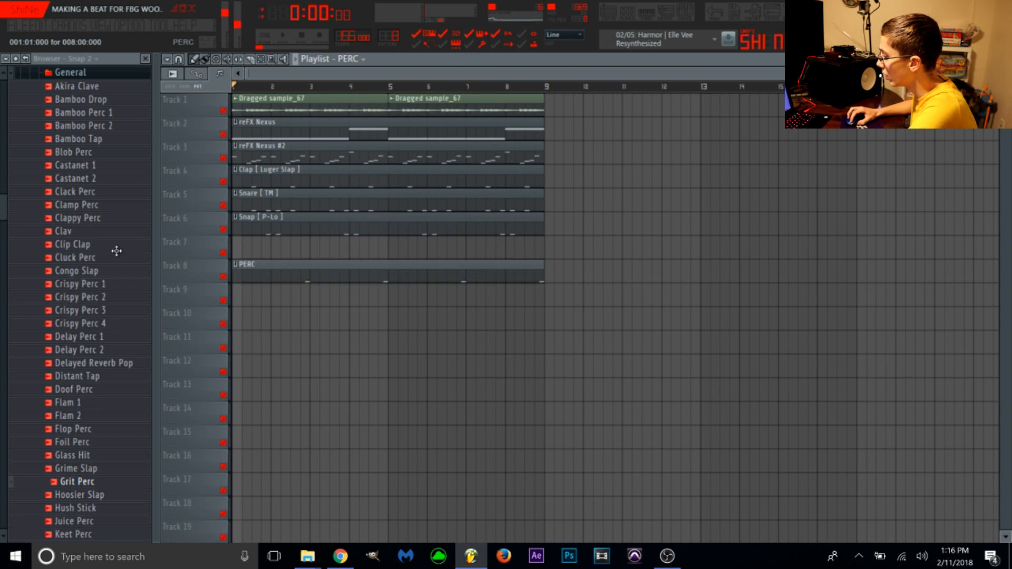
pyautogui.moveTo(240, 269); pyautogui.dragTo(240, 245)
# Place the Hi Hat [ Hit 1 ] pattern on Track 8 and the Open Hat [ 808 Mafia ] pattern on Track 9
pyautogui.click(354, 61)
pyautogui.click(380, 242)
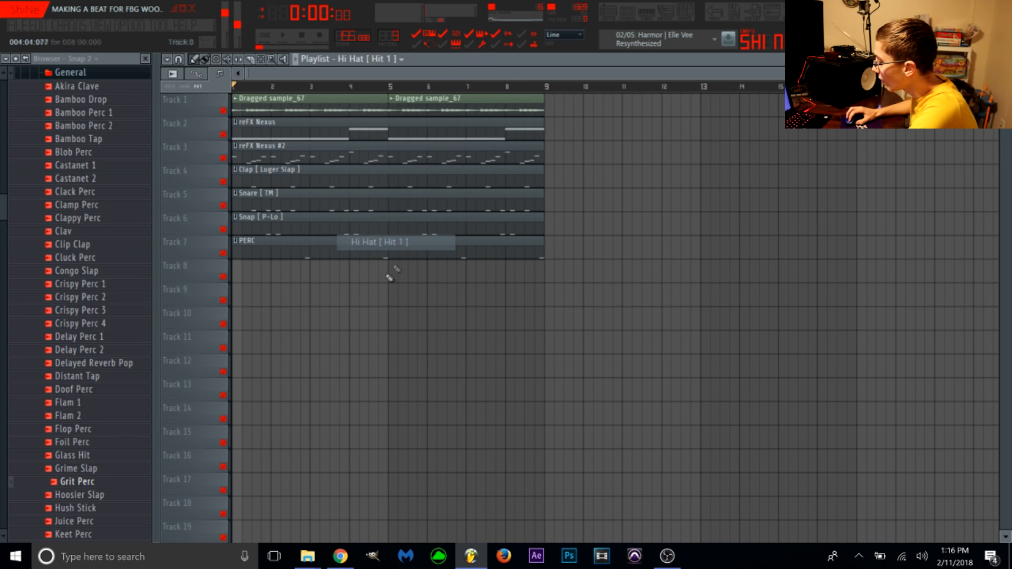
pyautogui.click(238, 269)
pyautogui.click(353, 61)
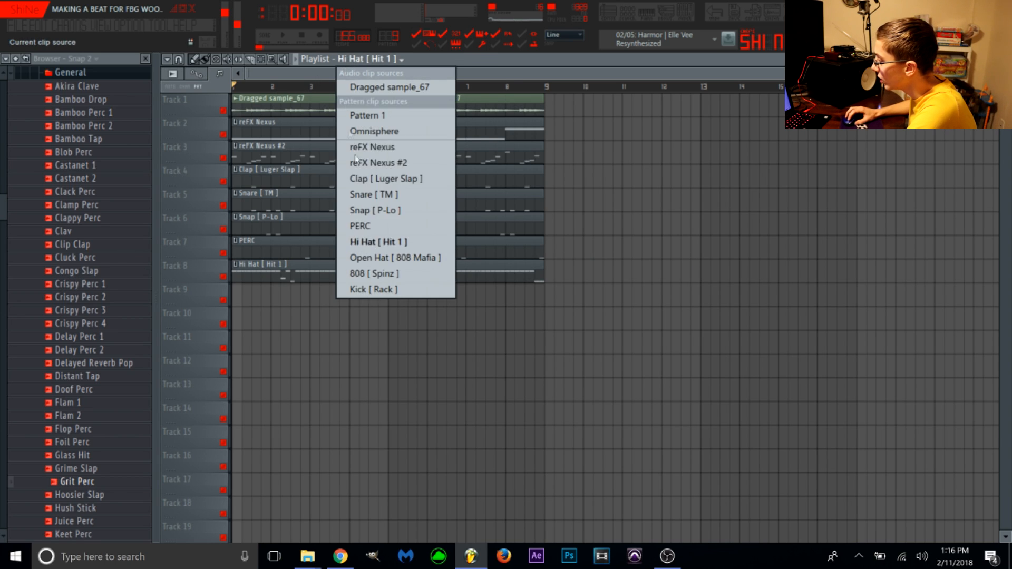
pyautogui.click(375, 259)
pyautogui.click(238, 292)
# Place the 808 [ Spinz ] pattern on Track 10 and the Kick [ Rack ] pattern on Track 11 at bar 1
pyautogui.click(371, 60)
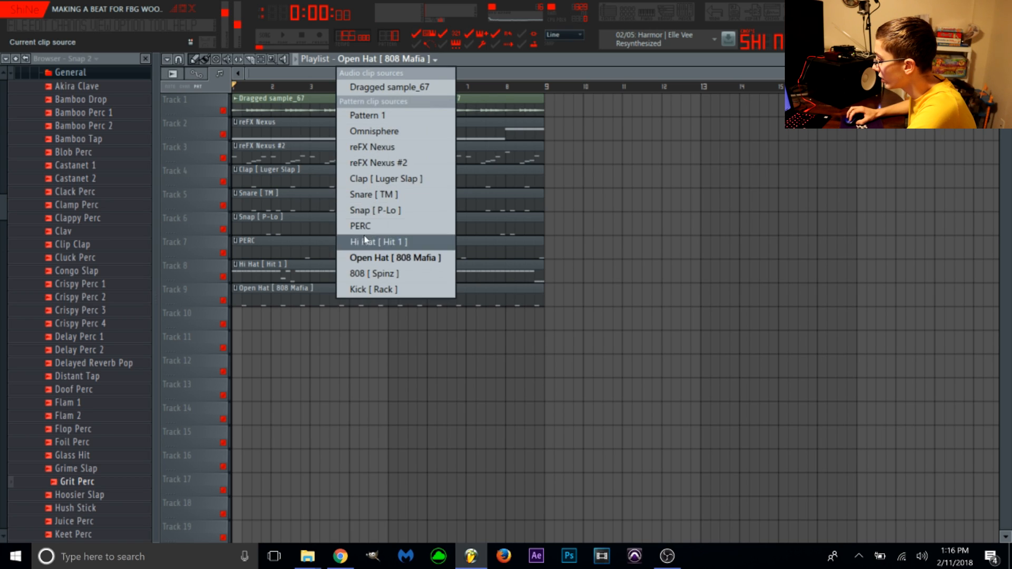
pyautogui.click(362, 272)
pyautogui.click(238, 317)
pyautogui.click(370, 59)
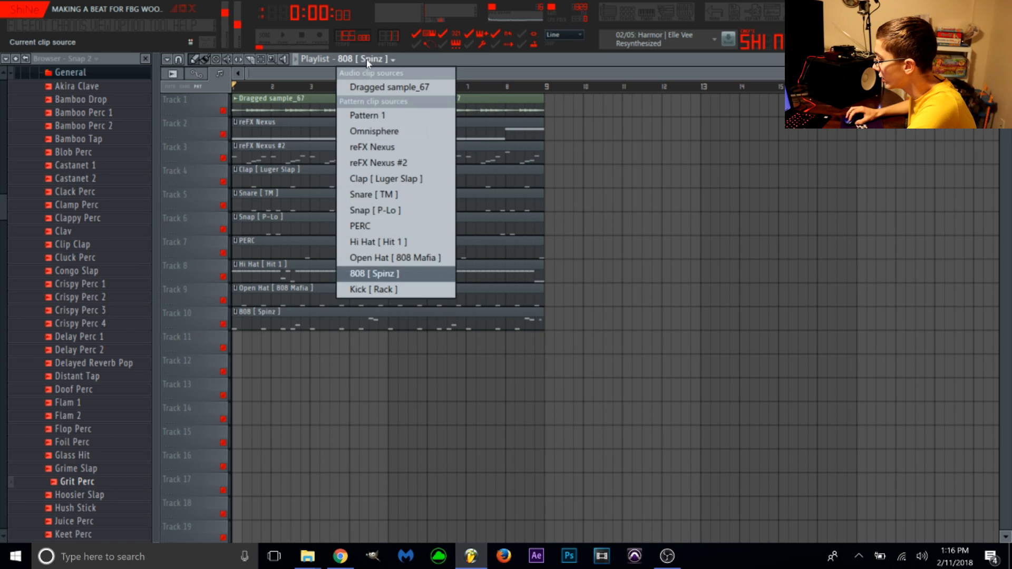
pyautogui.click(361, 285)
pyautogui.click(238, 339)
# Duplicate all playlist clips three times so the arrangement runs to bar 33, and clear the selection
pyautogui.hotkey('ctrl', 'a')
pyautogui.hotkey('ctrl', 'b')
pyautogui.hotkey('ctrl', 'b')
pyautogui.hotkey('ctrl', 'b')
pyautogui.hotkey('ctrl', 'd')
pyautogui.moveTo(685, 74); pyautogui.dragTo(780, 74)
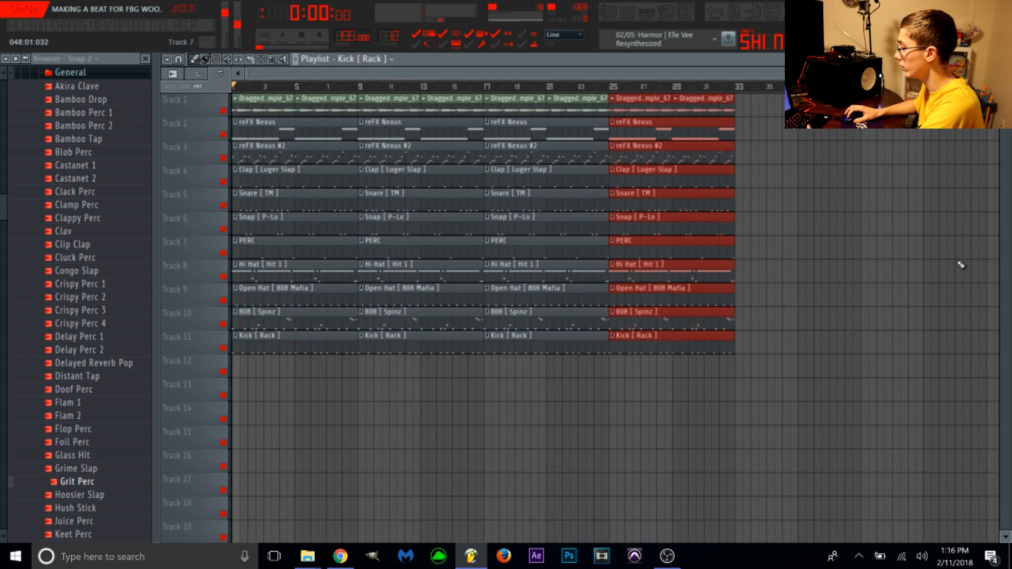
# Delete every clip except the dragged sample from the first eight bars to form an intro
pyautogui.rightClick(279, 172)
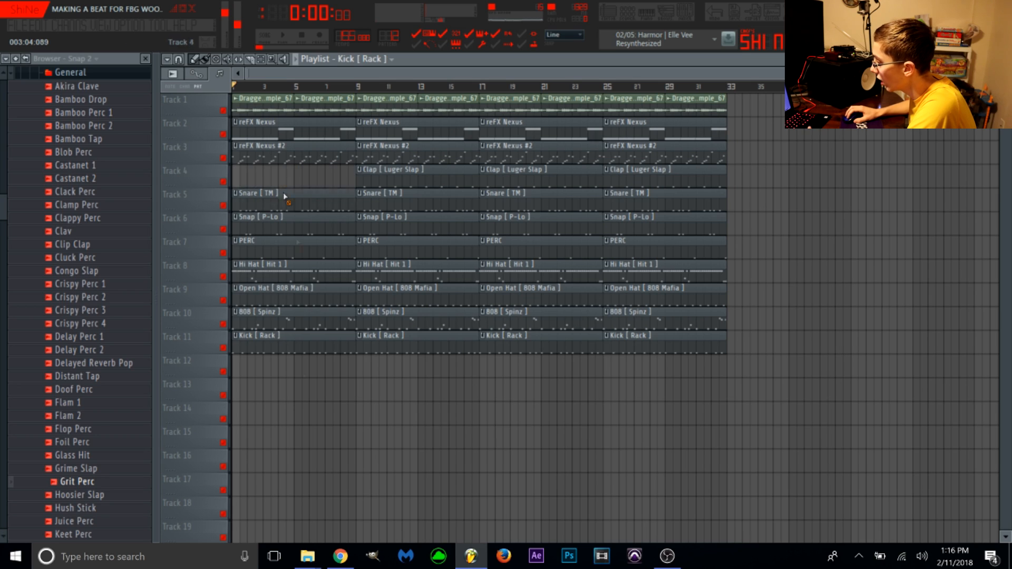
pyautogui.rightClick(293, 157)
pyautogui.rightClick(303, 131)
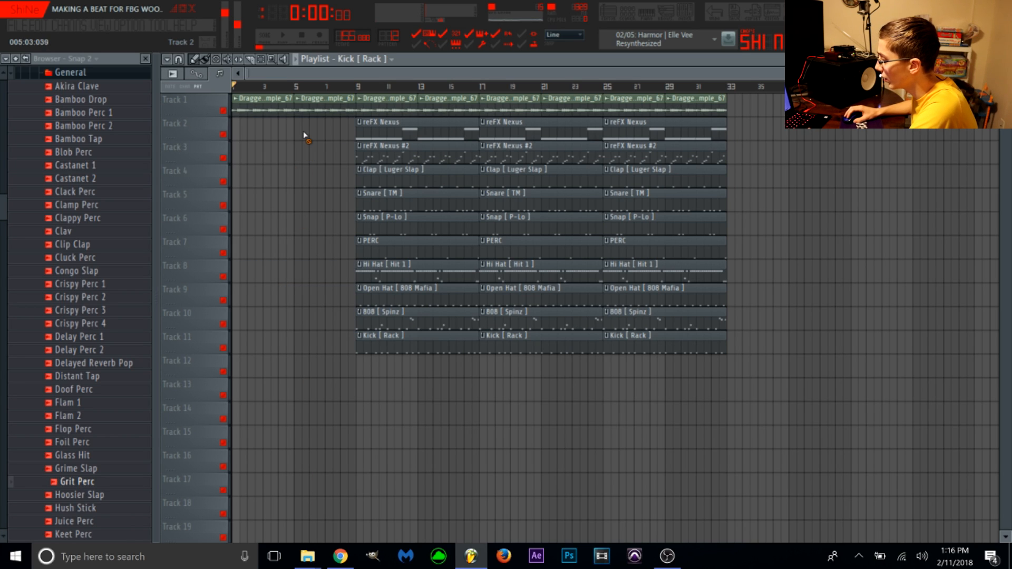
# Play the song, move both reFX Nexus clips from bar 9 to bar 5, and trim them to four bars
pyautogui.press('space')
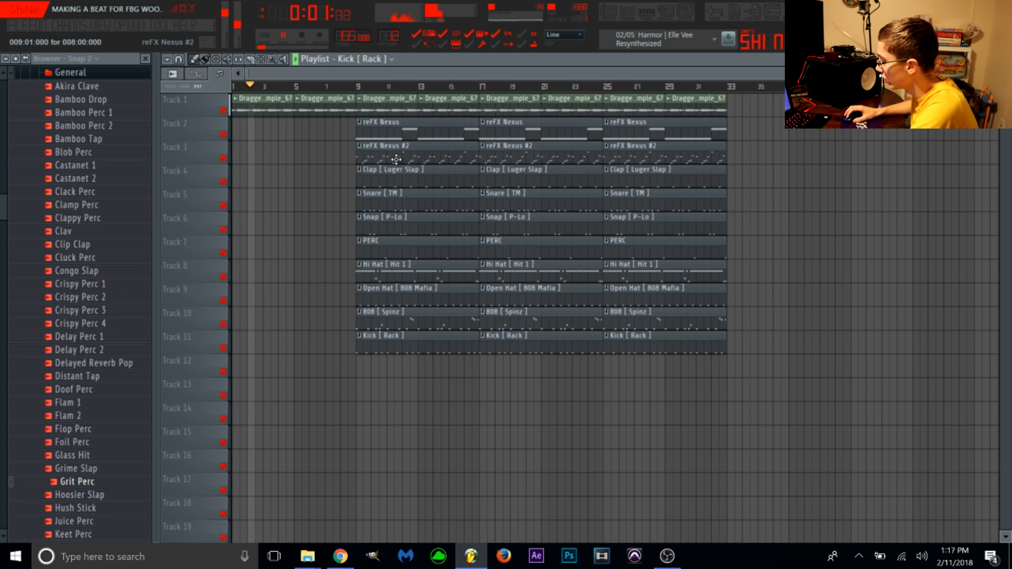
pyautogui.keyDown('ctrl'); pyautogui.keyDown('shift'); pyautogui.click(398, 159); pyautogui.keyUp('shift'); pyautogui.keyUp('ctrl')
pyautogui.keyDown('ctrl'); pyautogui.keyDown('shift'); pyautogui.click(392, 132); pyautogui.keyUp('shift'); pyautogui.keyUp('ctrl')
pyautogui.moveTo(377, 131); pyautogui.dragTo(294, 133)
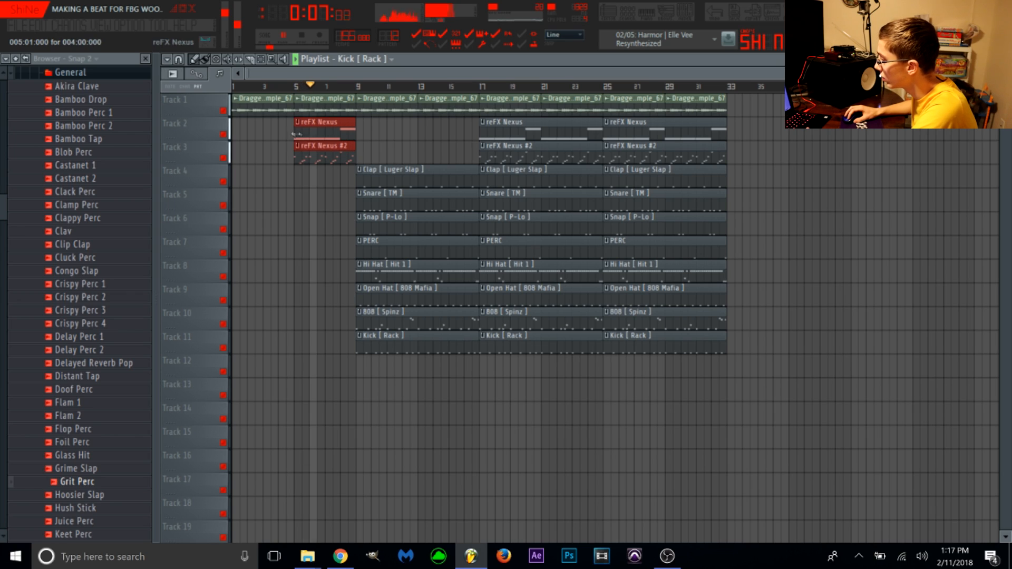
pyautogui.keyDown('ctrl'); pyautogui.click(403, 154); pyautogui.keyUp('ctrl')
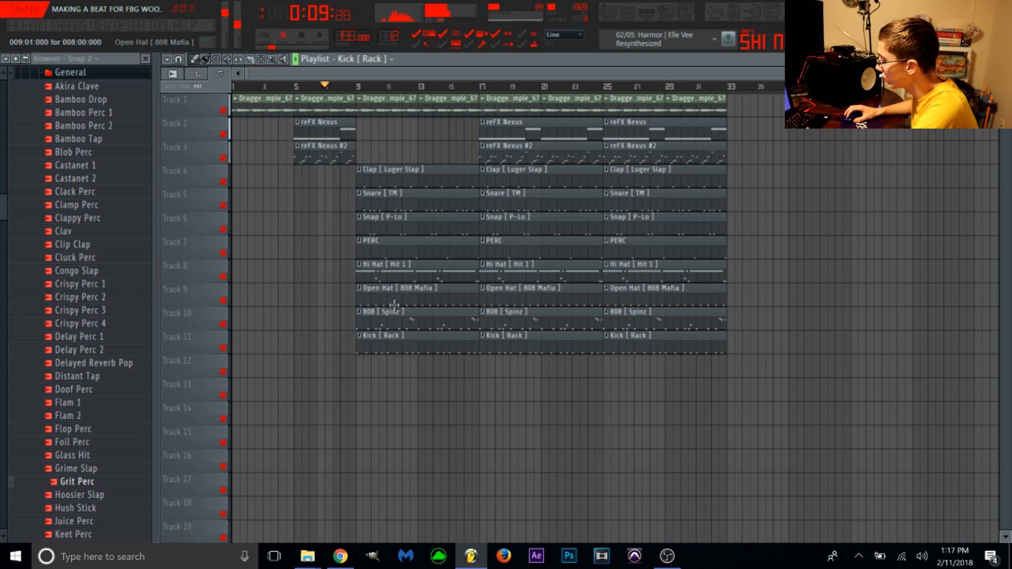
# Delete the Kick, PERC, Snap and Snare clips from the section between bars 9 and 17
pyautogui.rightClick(385, 346)
pyautogui.rightClick(403, 249)
pyautogui.rightClick(398, 226)
pyautogui.rightClick(394, 209)
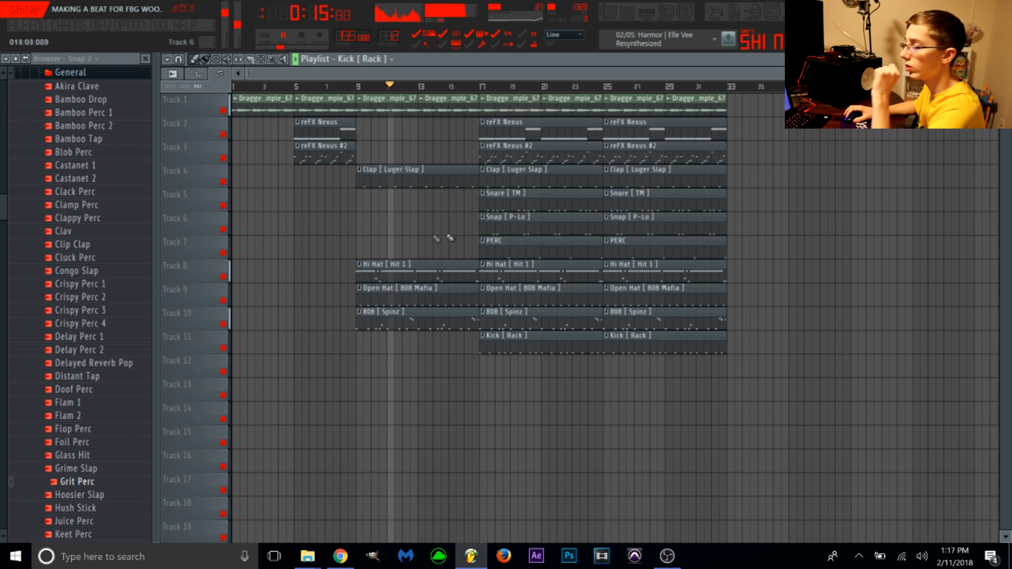
pyautogui.press('F6')
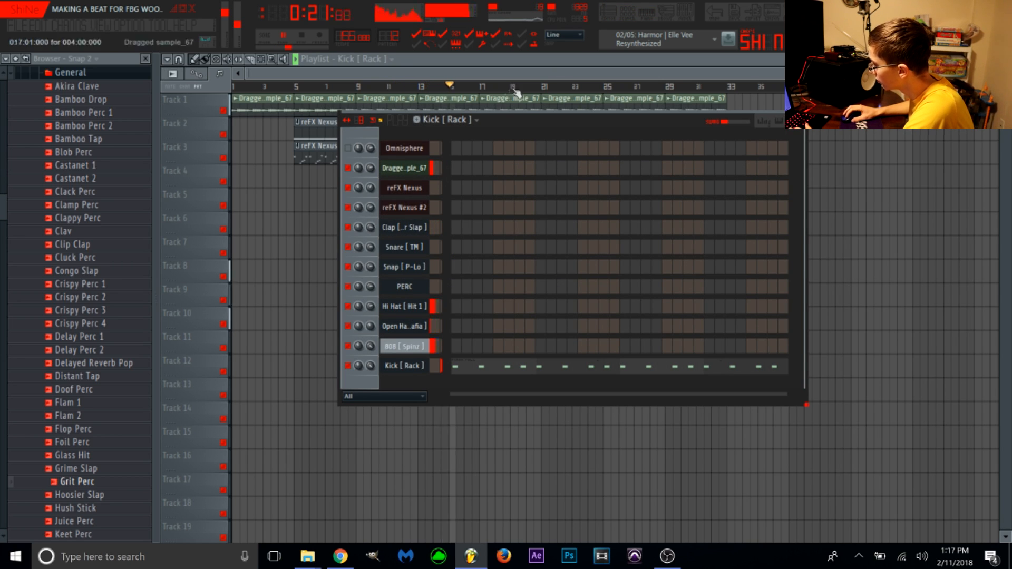
pyautogui.press('F6')
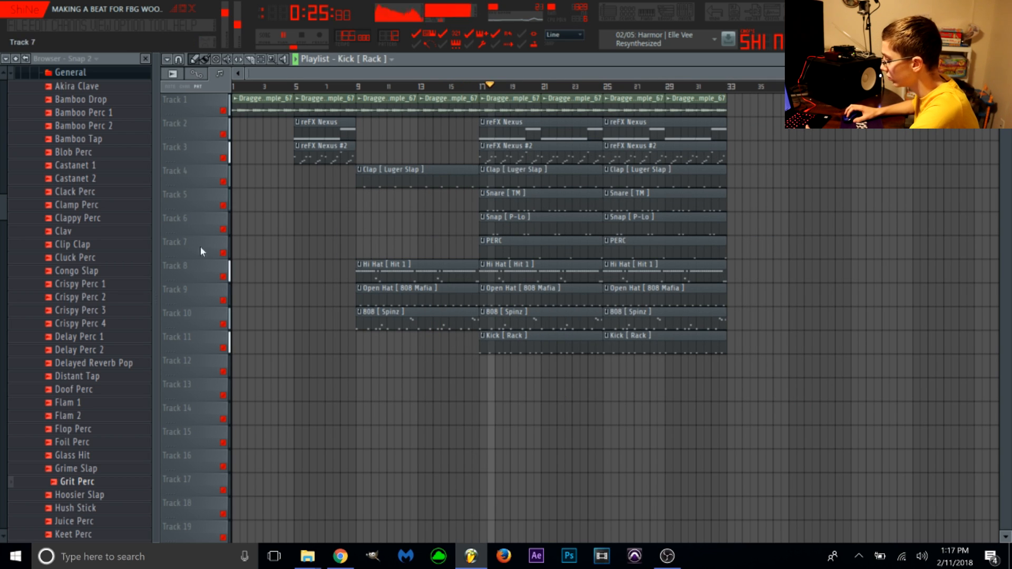
# Trim the start of all Nexus and drum clips in bars 25 to 33 to bar 27, and clear the selection
pyautogui.moveTo(575, 375); pyautogui.dragTo(580, 142)
pyautogui.keyDown('ctrl'); pyautogui.click(820, 293); pyautogui.keyUp('ctrl')
pyautogui.moveTo(657, 352); pyautogui.dragTo(634, 141)
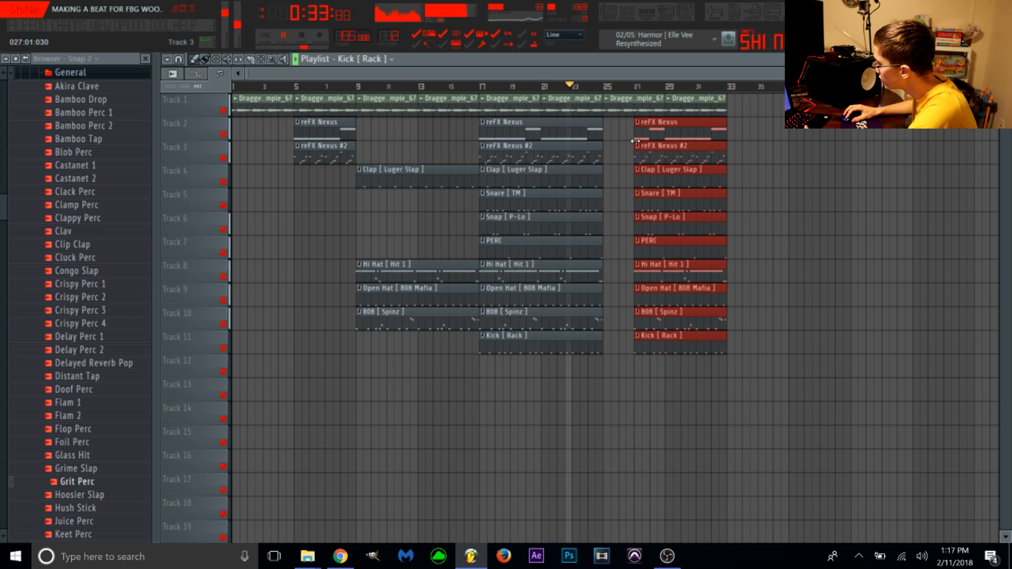
pyautogui.click(842, 215)
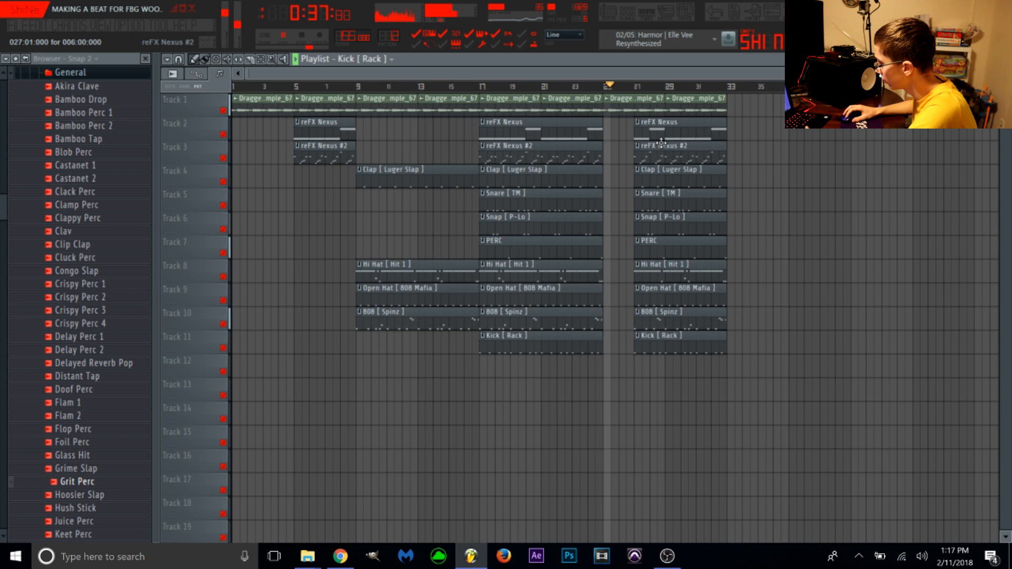
# Delete both reFX Nexus clips between bars 25 and 33, and duplicate that section's drum and sample clips into the next eight bars
pyautogui.moveTo(653, 153); pyautogui.dragTo(606, 130)
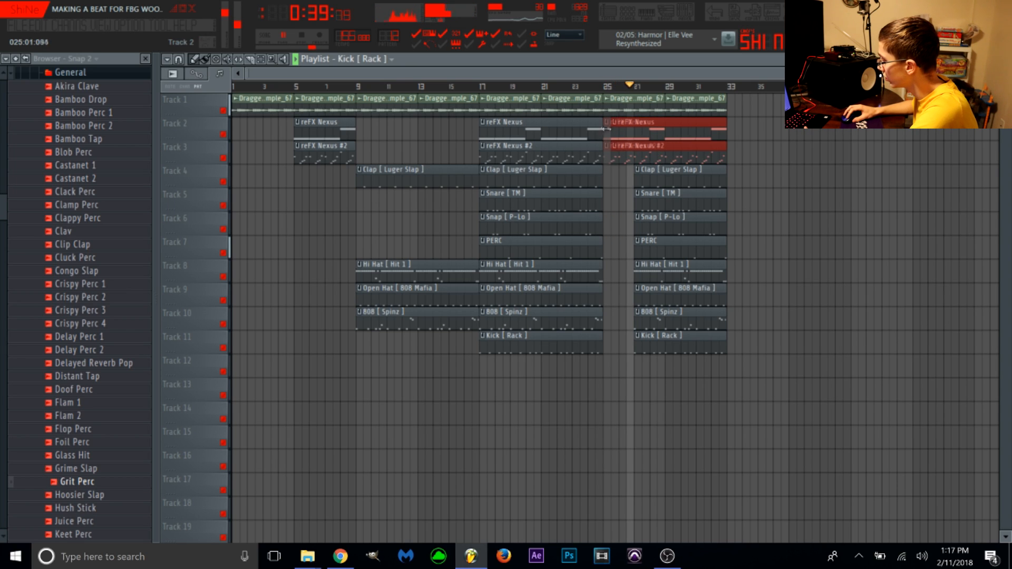
pyautogui.press('Delete')
pyautogui.moveTo(763, 350); pyautogui.dragTo(611, 92)
pyautogui.hotkey('ctrl', 'b')
pyautogui.click(751, 280)
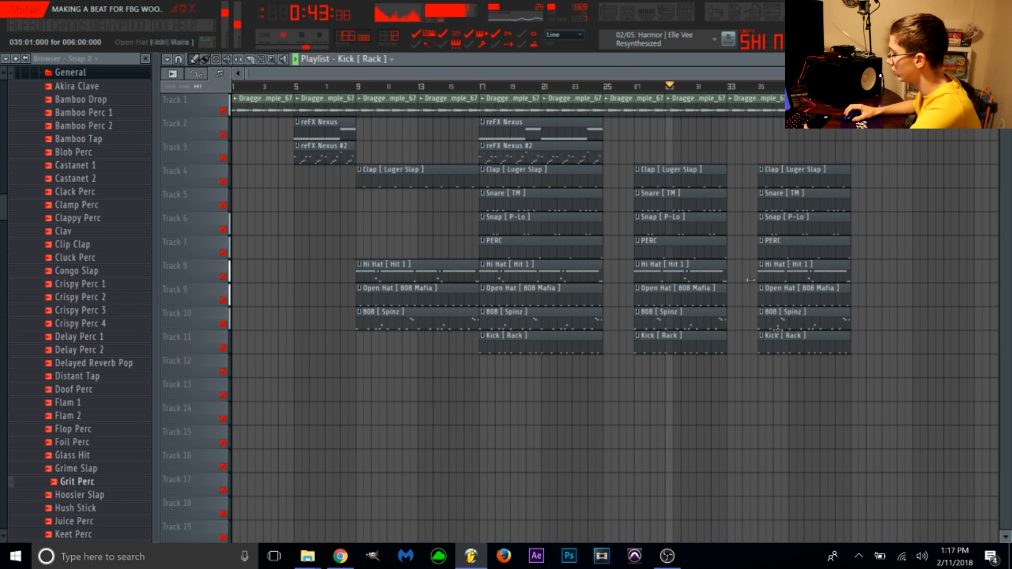
# Duplicate both reFX Nexus clips from bars 17 to 25 into bars 25 to 33, and clear the selection
pyautogui.moveTo(572, 159); pyautogui.dragTo(521, 125)
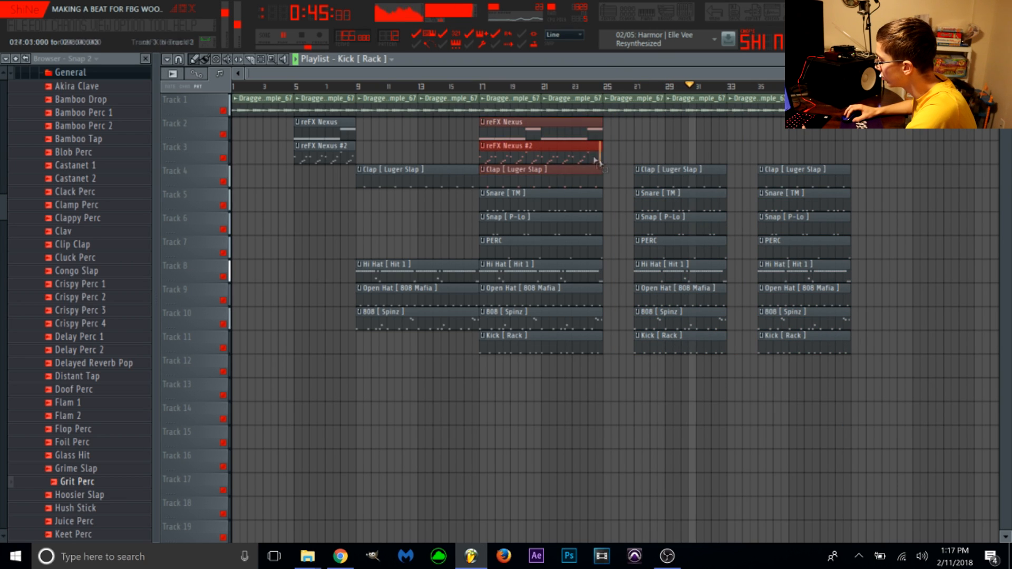
pyautogui.hotkey('ctrl', 'b')
pyautogui.click(662, 394)
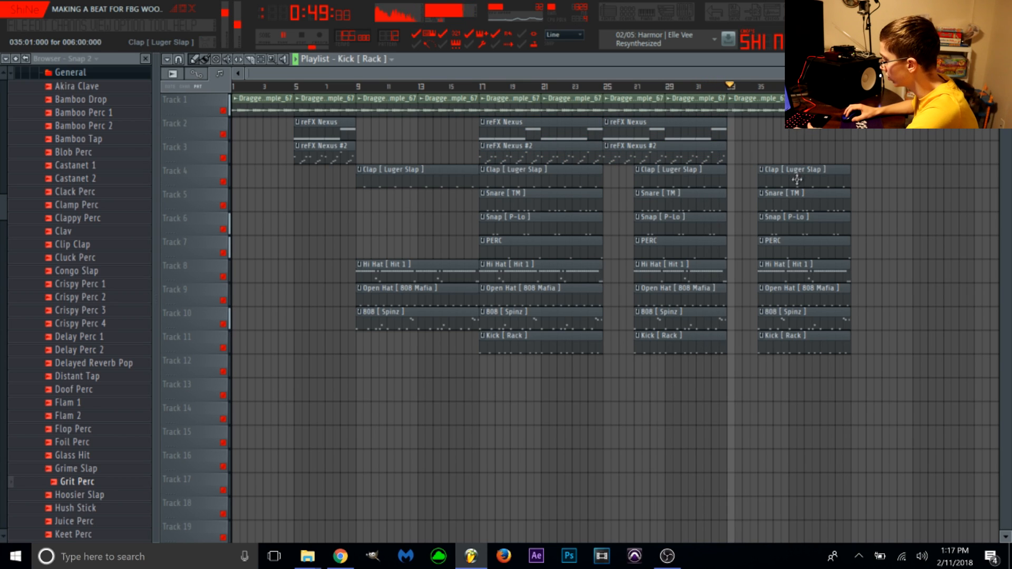
# Extend the last 808 clip back to bar 33 and delete every other drum clip between bars 35 and 41
pyautogui.moveTo(759, 329); pyautogui.dragTo(713, 330)
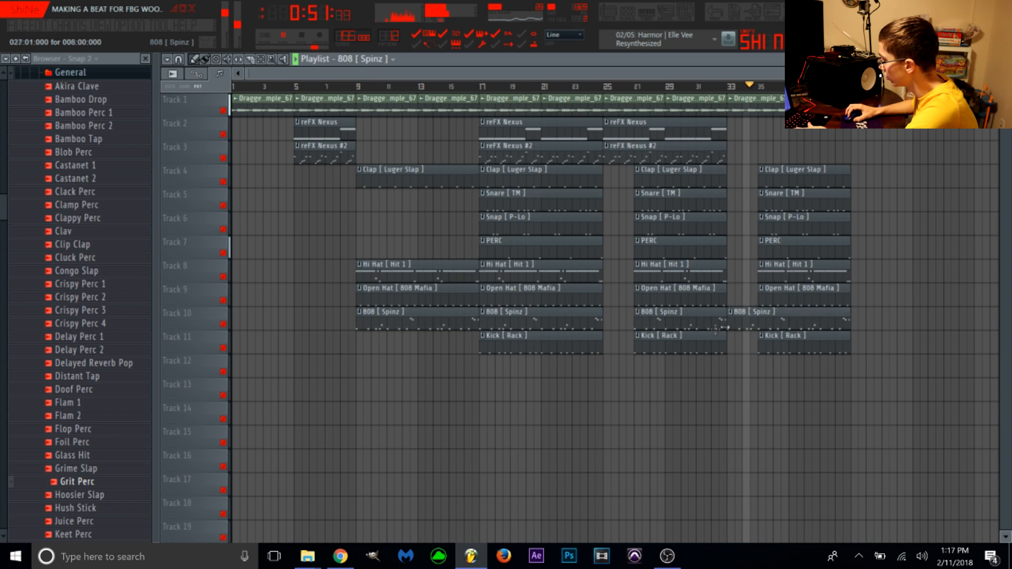
pyautogui.rightClick(794, 296)
pyautogui.rightClick(793, 279)
pyautogui.rightClick(789, 252)
pyautogui.rightClick(791, 226)
pyautogui.rightClick(790, 202)
pyautogui.rightClick(790, 179)
pyautogui.rightClick(787, 349)
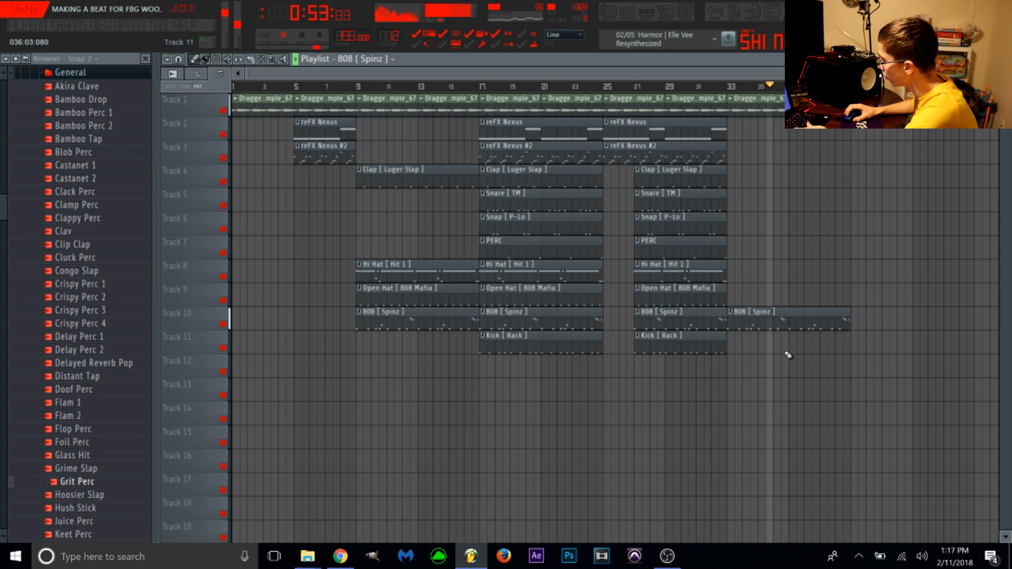
# Replace the 808 after bar 33 with duplicates of the preceding Nexus and drum clips, extending the drums to start at bar 33
pyautogui.rightClick(784, 319)
pyautogui.press('space')
pyautogui.moveTo(691, 367); pyautogui.dragTo(692, 133)
pyautogui.hotkey('ctrl', 'b')
pyautogui.moveTo(806, 423); pyautogui.dragTo(726, 174)
pyautogui.click(913, 207)
# Position the playhead at bar 25 with no playlist time range selected
pyautogui.moveTo(355, 85); pyautogui.dragTo(849, 90)
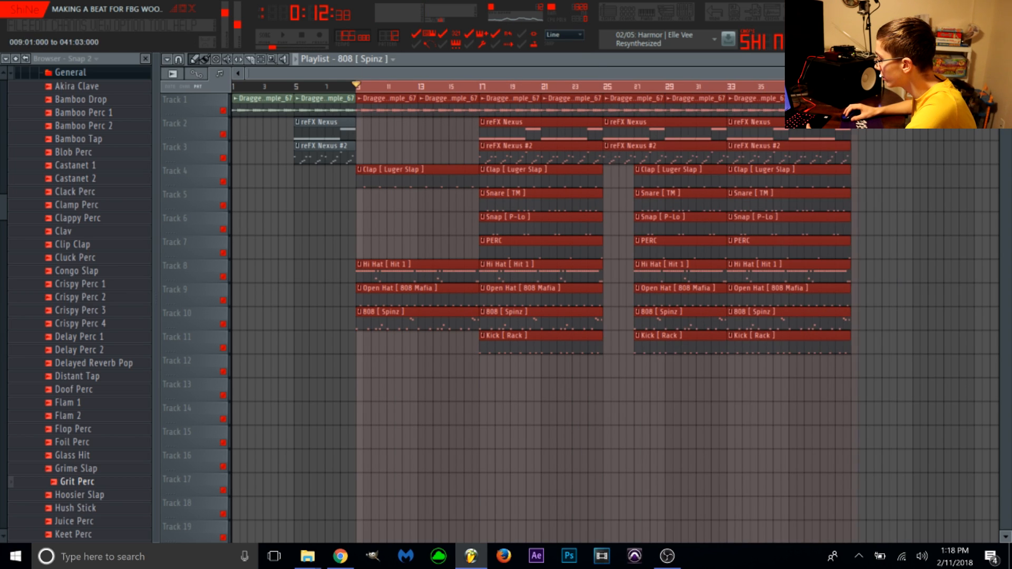
pyautogui.moveTo(375, 87); pyautogui.dragTo(612, 87)
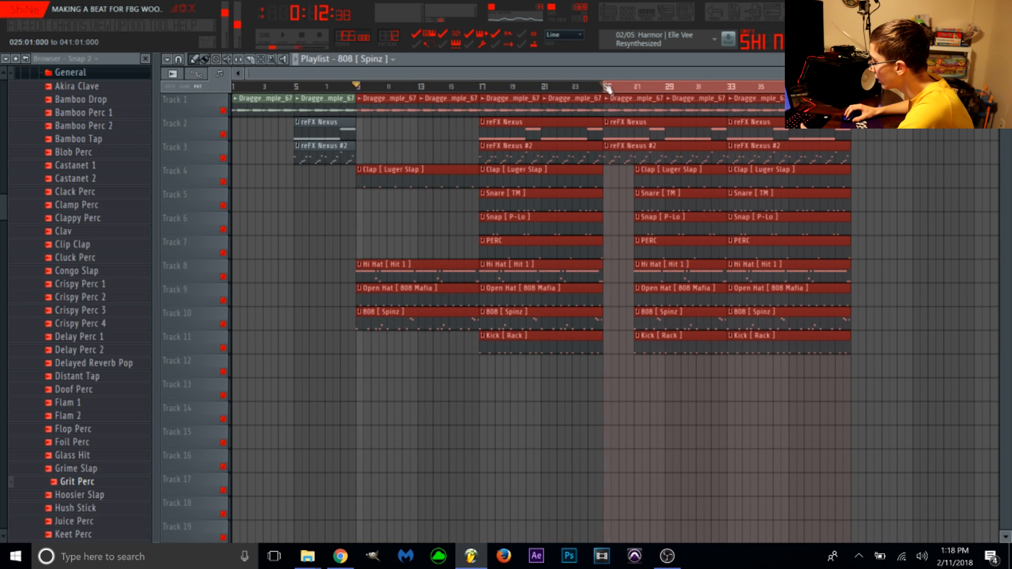
pyautogui.click(608, 89)
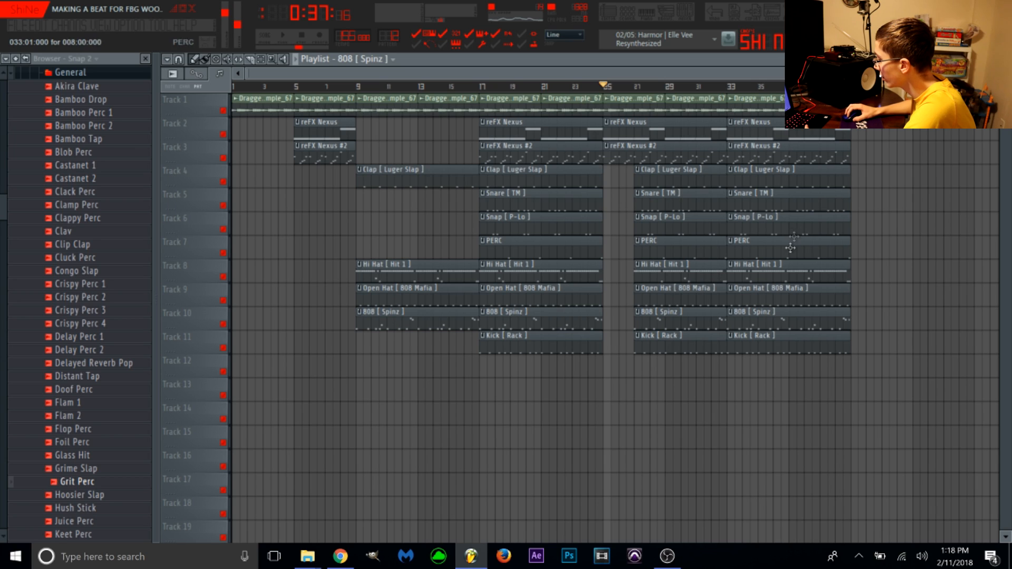
# Duplicate the sample clips and the 808 clip of bars 33 to 41 into bars 41 to 49, leaving out the other tracks
pyautogui.moveTo(872, 376); pyautogui.dragTo(769, 97)
pyautogui.moveTo(864, 109); pyautogui.dragTo(751, 96)
pyautogui.click(825, 183)
pyautogui.moveTo(848, 319); pyautogui.dragTo(805, 328)
pyautogui.hotkey('ctrl', 'b')
pyautogui.hotkey('ctrl', 'd')
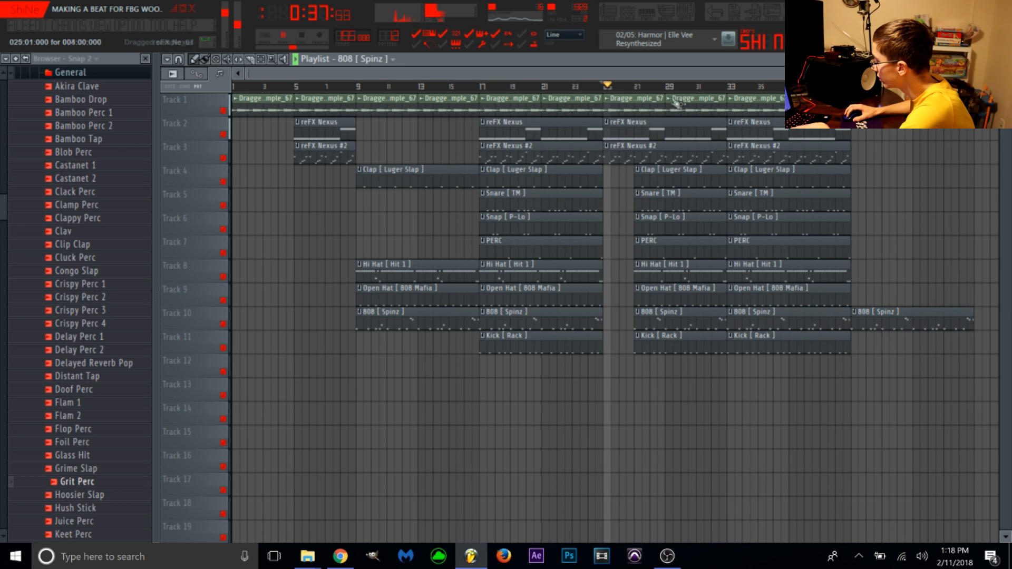
# Copy all clips from bars 9 to 25 into bars 49 to 65, and clear the selection
pyautogui.scroll(-2, 788, 227)
pyautogui.moveTo(496, 350); pyautogui.dragTo(346, 79)
pyautogui.moveTo(346, 115); pyautogui.dragTo(808, 138)
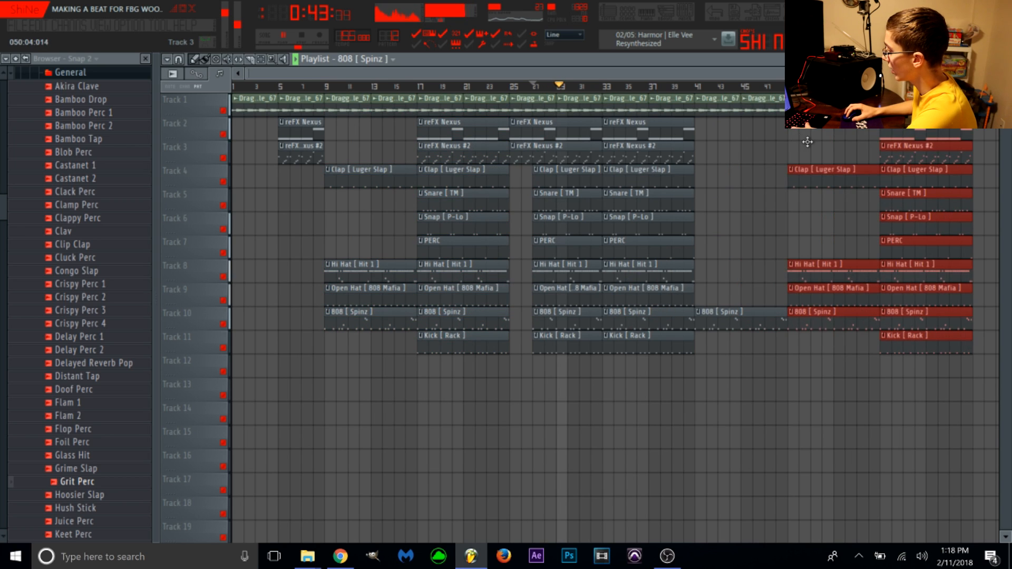
pyautogui.moveTo(849, 73); pyautogui.dragTo(993, 73)
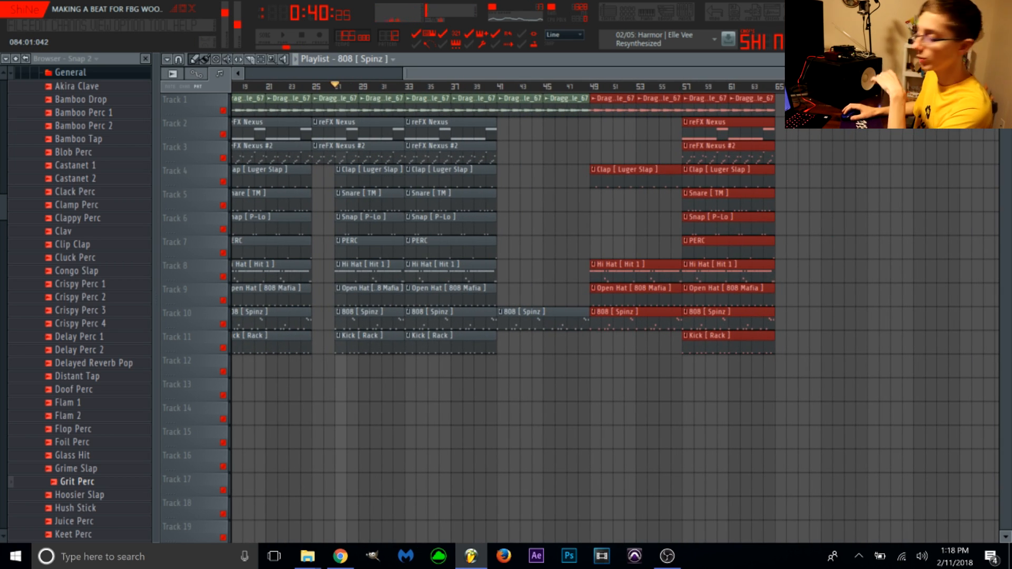
pyautogui.moveTo(811, 74); pyautogui.dragTo(494, 77)
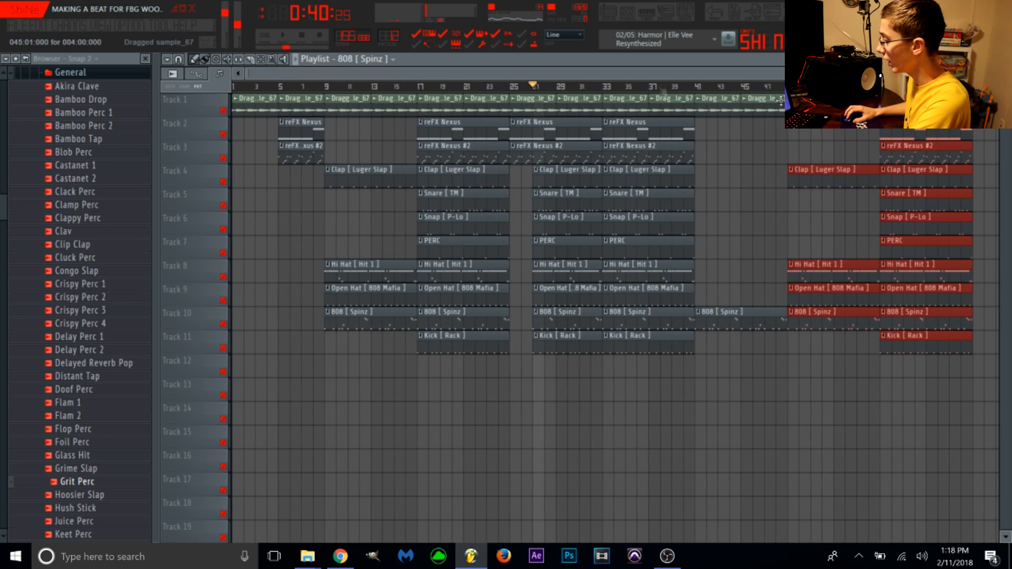
pyautogui.scroll(-2, 943, 193)
pyautogui.rightClick(943, 193)
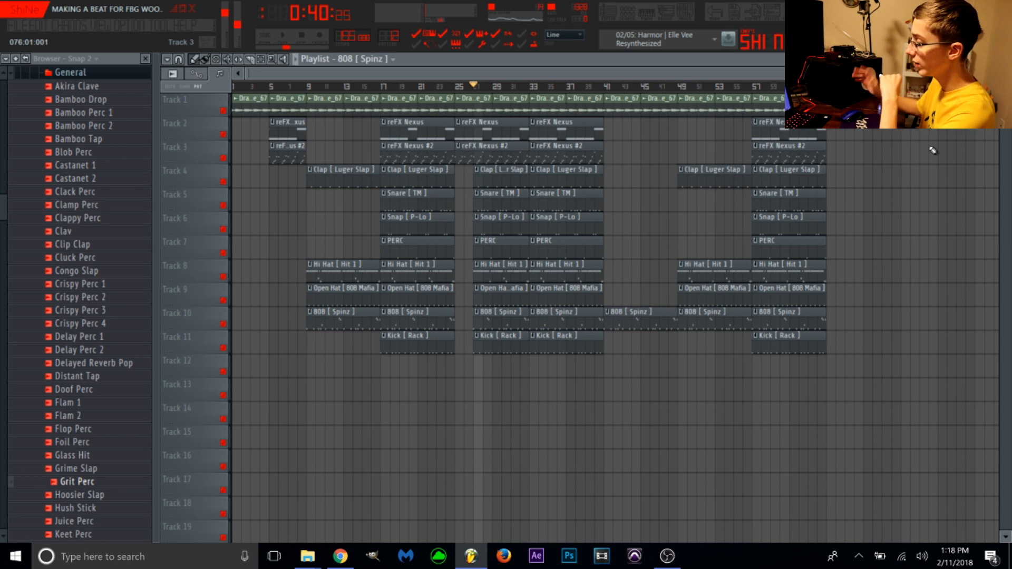
# Play the arrangement from bar 41 and from bar 49 to check the 808 breakdown and the section after it
pyautogui.moveTo(1005, 87); pyautogui.dragTo(1005, 76)
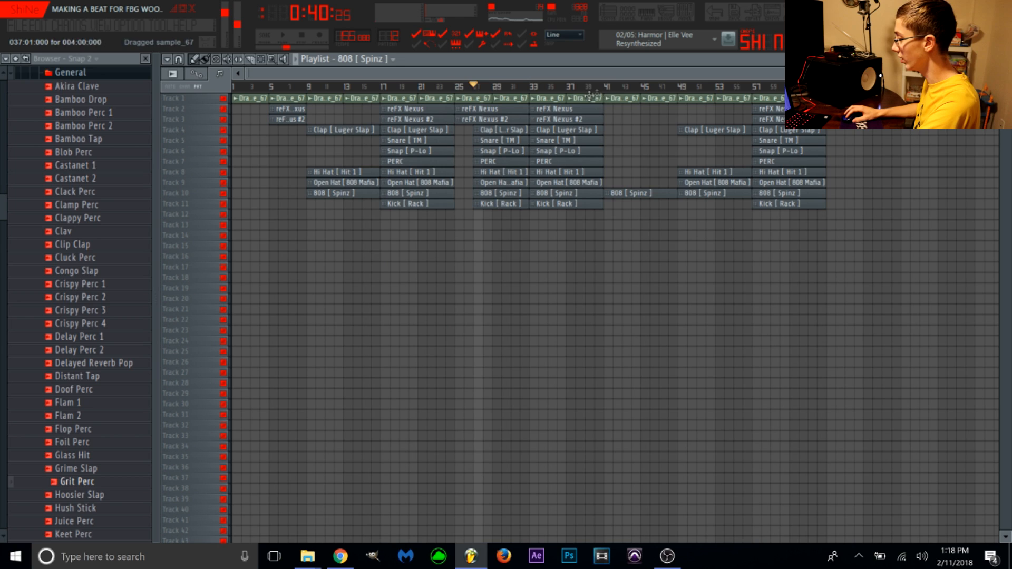
pyautogui.press('space')
pyautogui.click(609, 86)
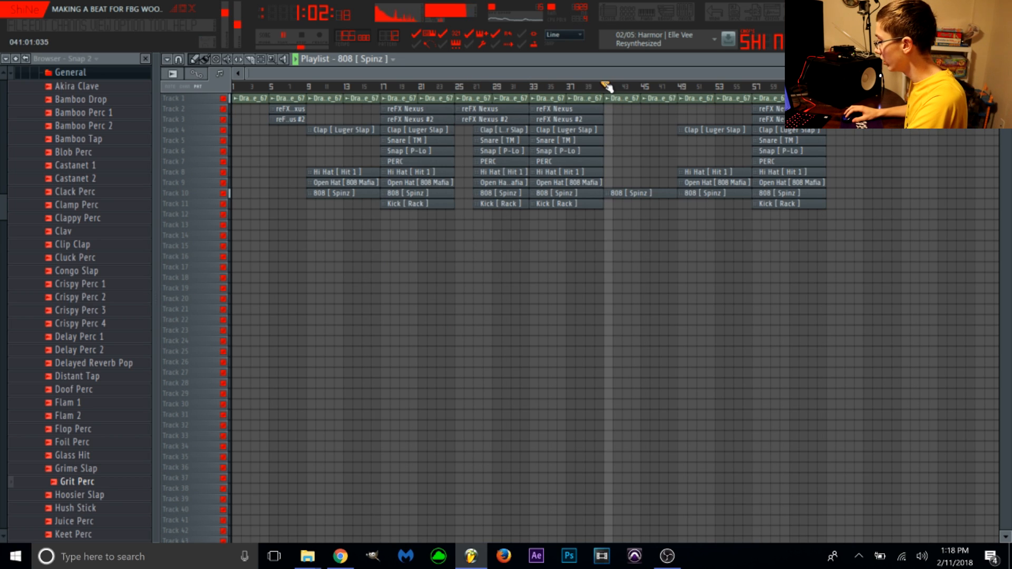
pyautogui.click(680, 90)
# Duplicate all clips from bars 25 to 65 into bars 65 to 105, and clear the selection
pyautogui.moveTo(826, 228); pyautogui.dragTo(284, 75)
pyautogui.hotkey('ctrl', 'b')
pyautogui.keyDown('ctrl'); pyautogui.click(618, 304); pyautogui.keyUp('ctrl')
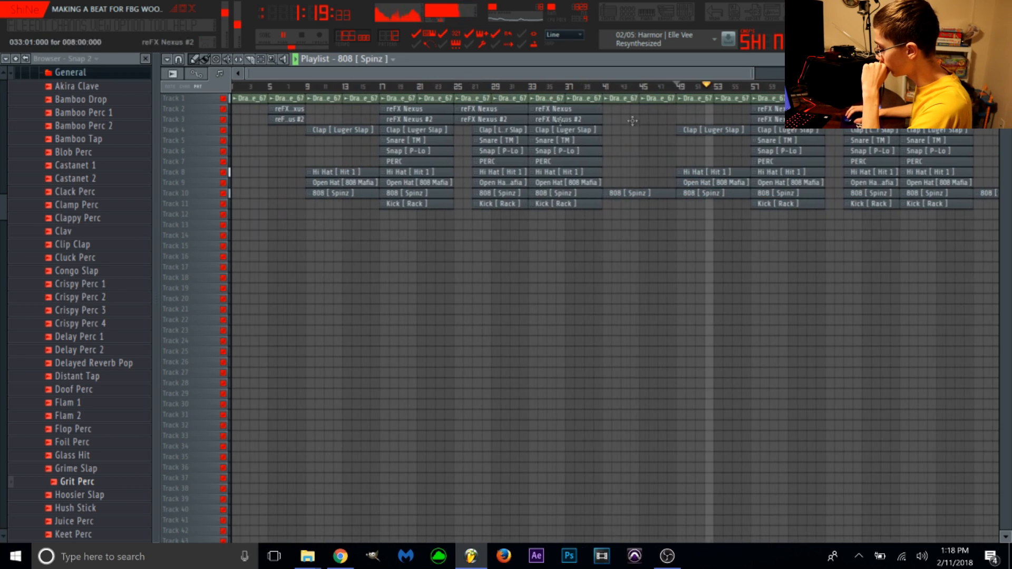
pyautogui.moveTo(741, 74); pyautogui.dragTo(1009, 189)
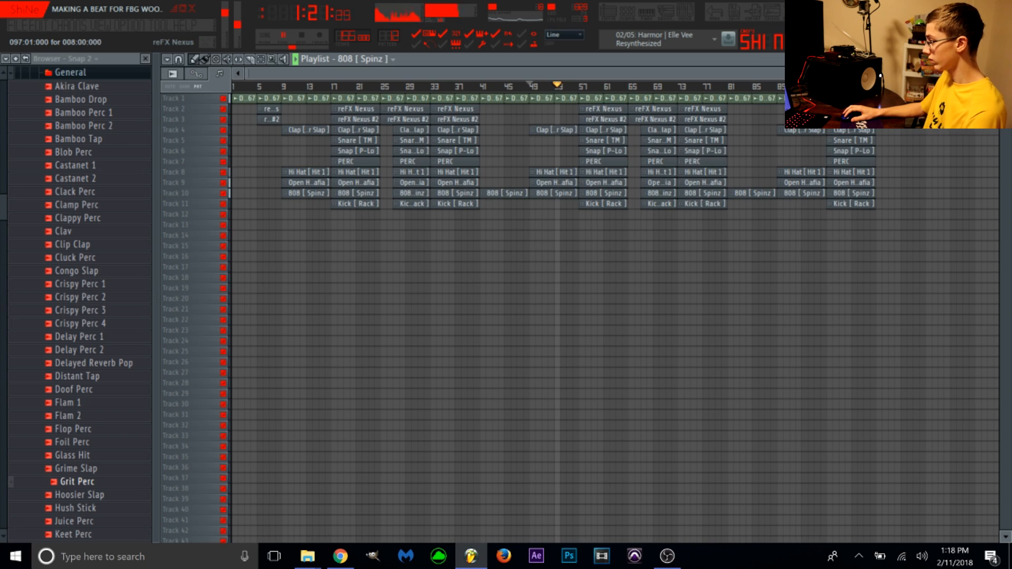